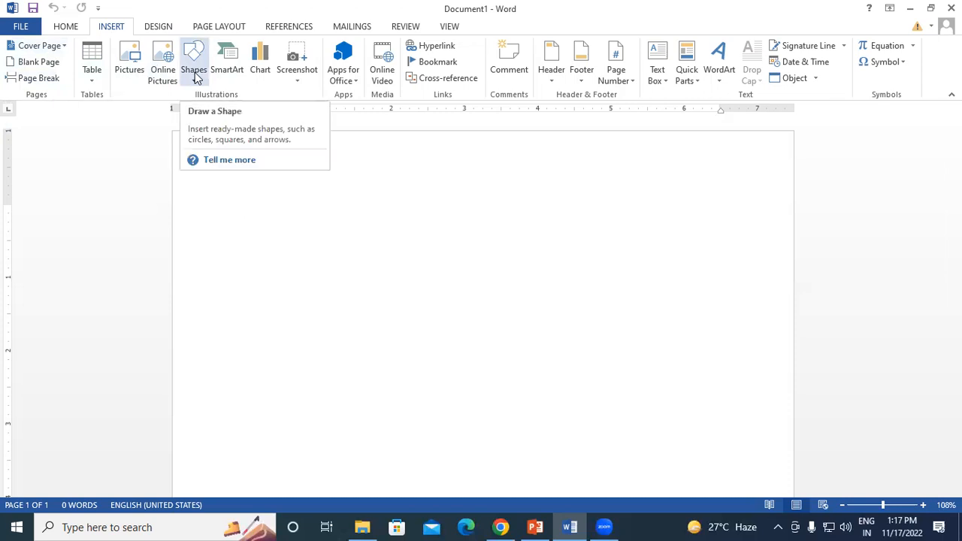
# Insert the built-in Slice (Dark) cover page into the blank document.
pyautogui.click(60, 46)
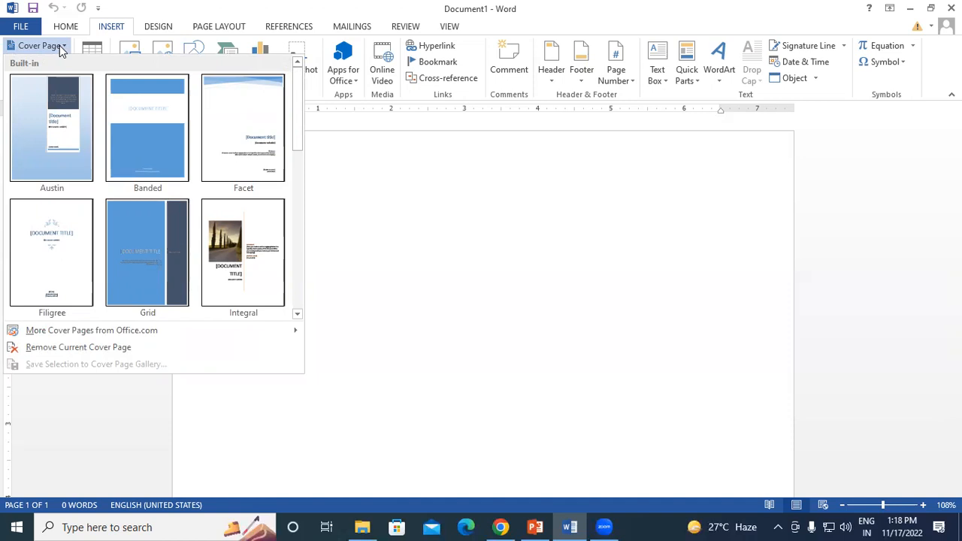
pyautogui.moveTo(296, 100); pyautogui.dragTo(304, 236)
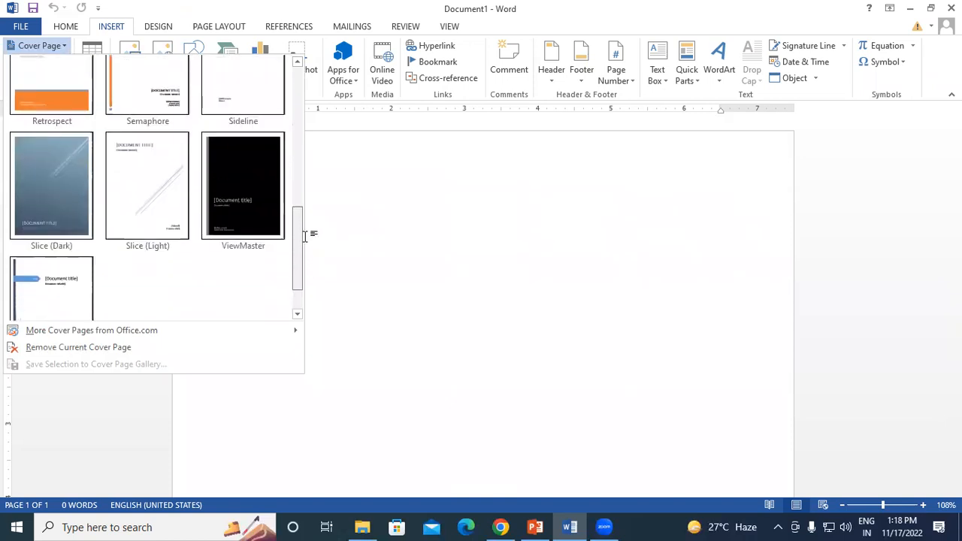
pyautogui.click(63, 175)
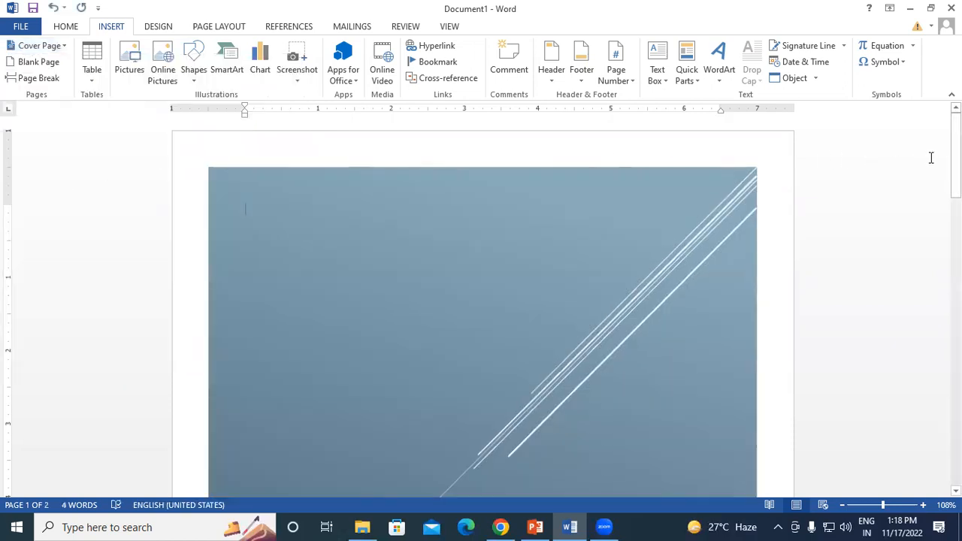
# Fill in the cover page title as "COMPUTER FUNDAMENTAL" and the subtitle as "CCC".
pyautogui.moveTo(955, 158); pyautogui.dragTo(955, 272)
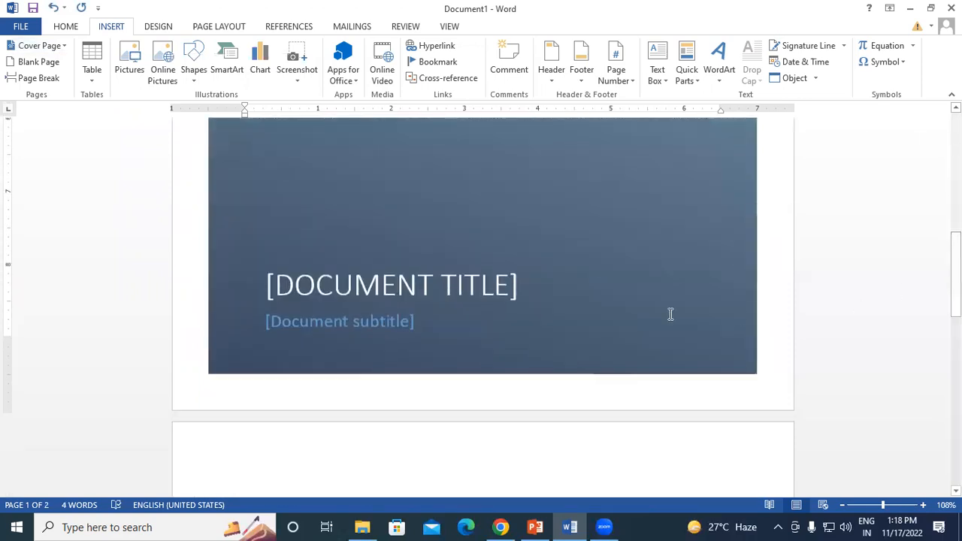
pyautogui.click(413, 290)
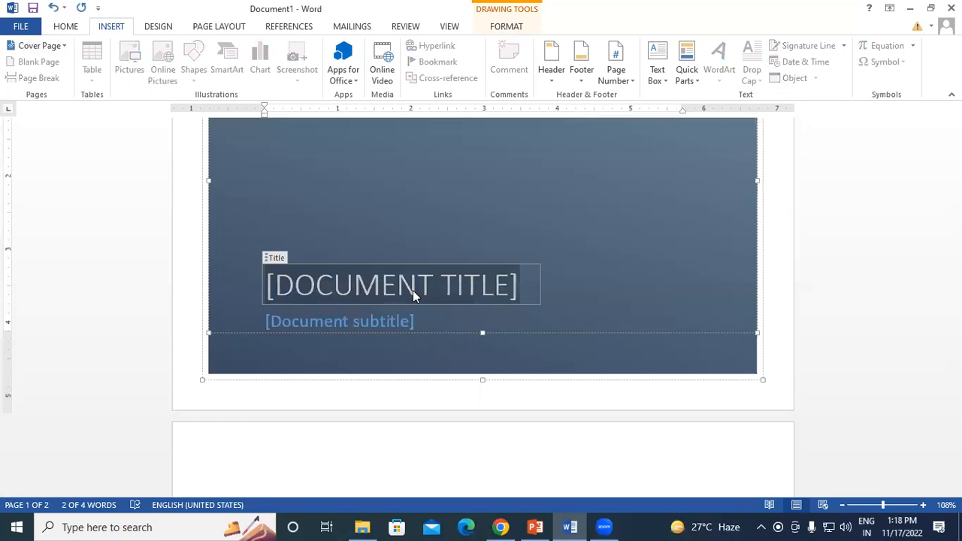
pyautogui.write('COMPUTER')
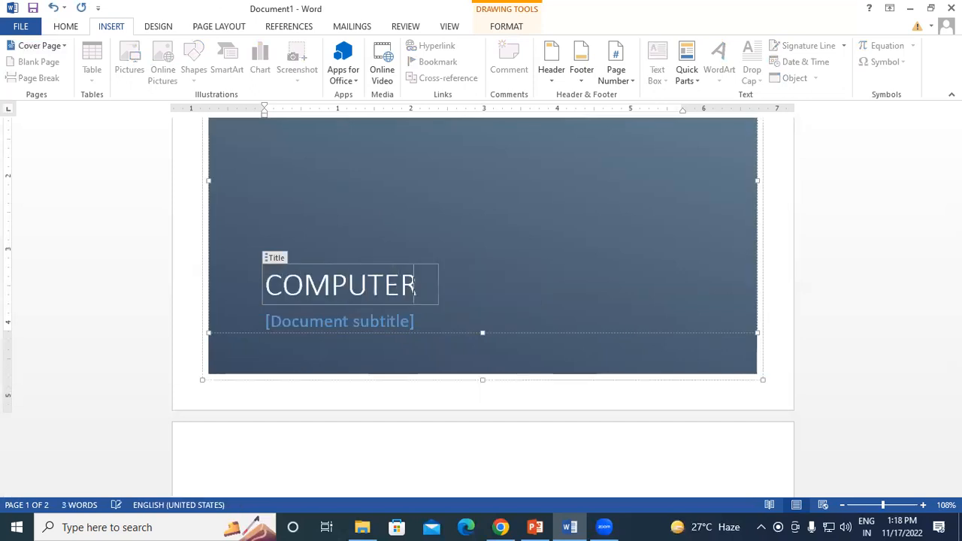
pyautogui.write(' FU')
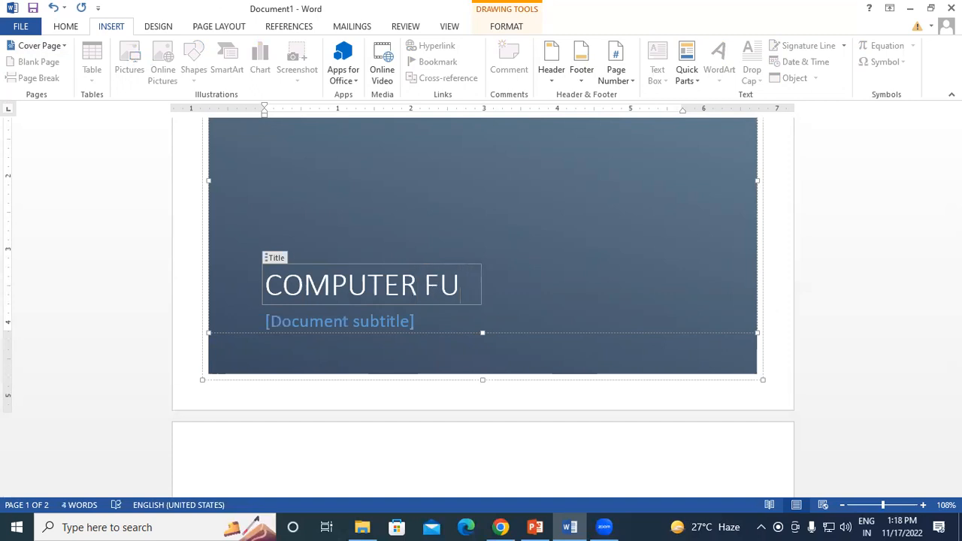
pyautogui.write('NDAMENTAL')
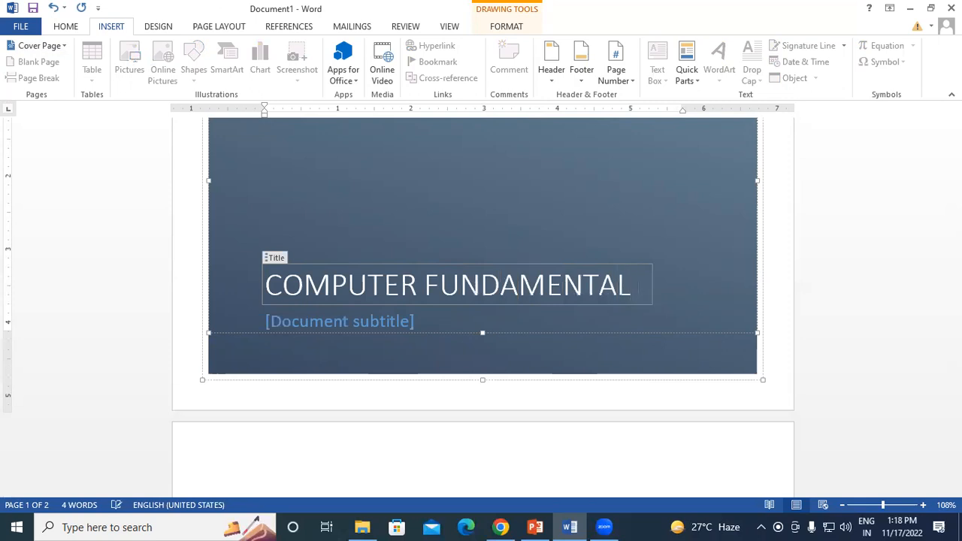
pyautogui.click(324, 320)
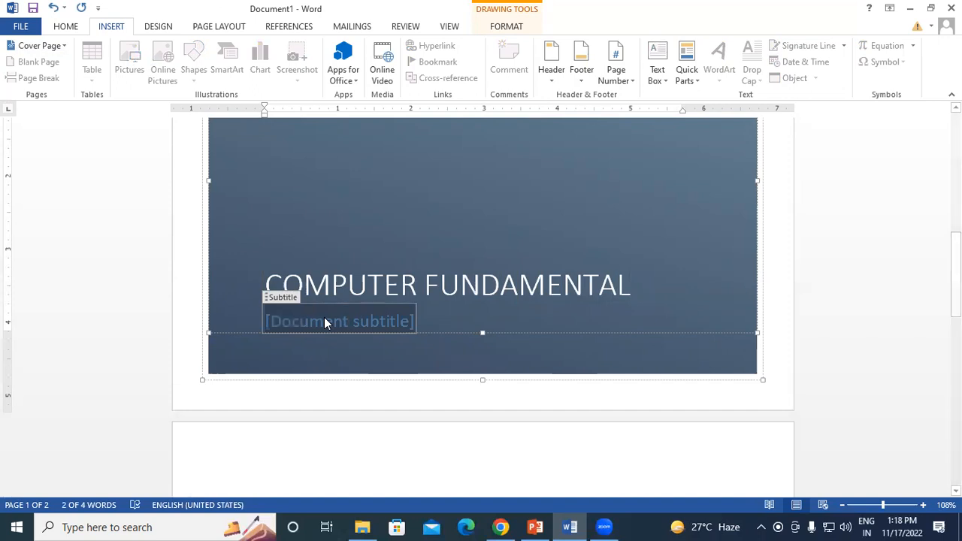
pyautogui.write('ccc')
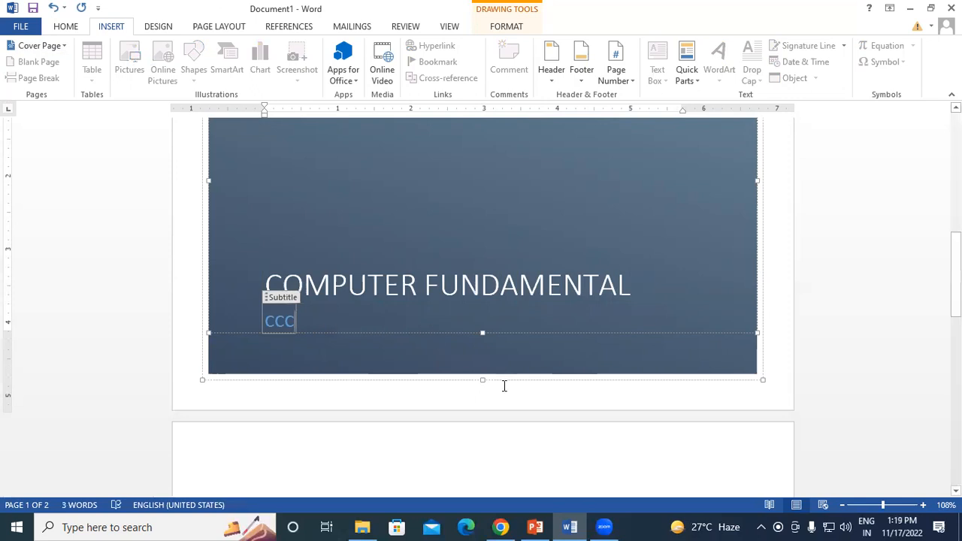
pyautogui.click(821, 319)
# Check the Slice (Dark) cover page in the print preview and return to the document.
pyautogui.scroll(3, 526, 296)
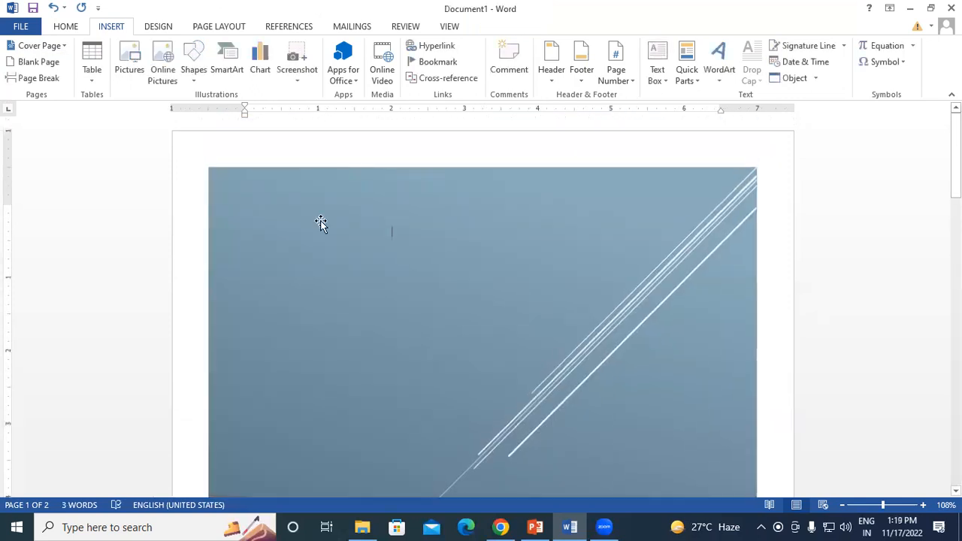
pyautogui.click(22, 26)
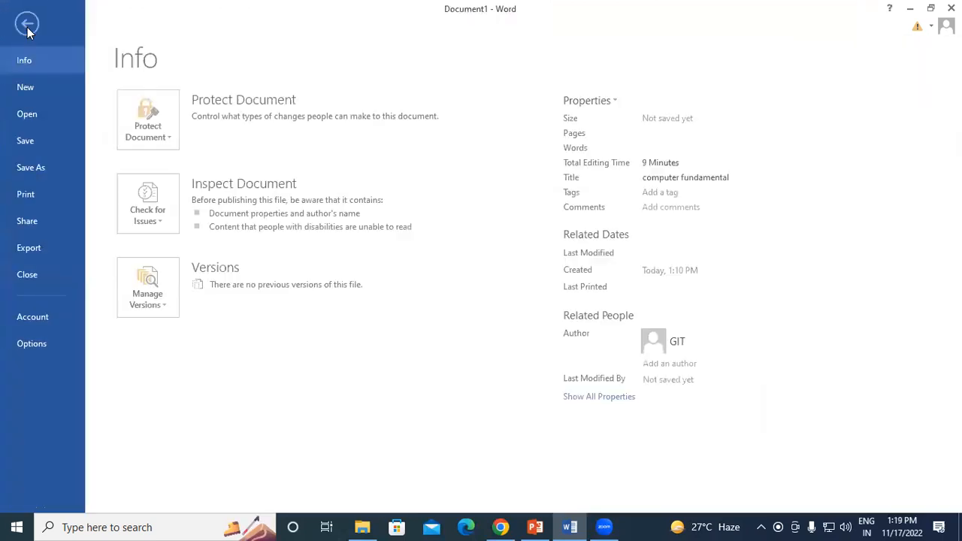
pyautogui.click(45, 166)
pyautogui.click(37, 195)
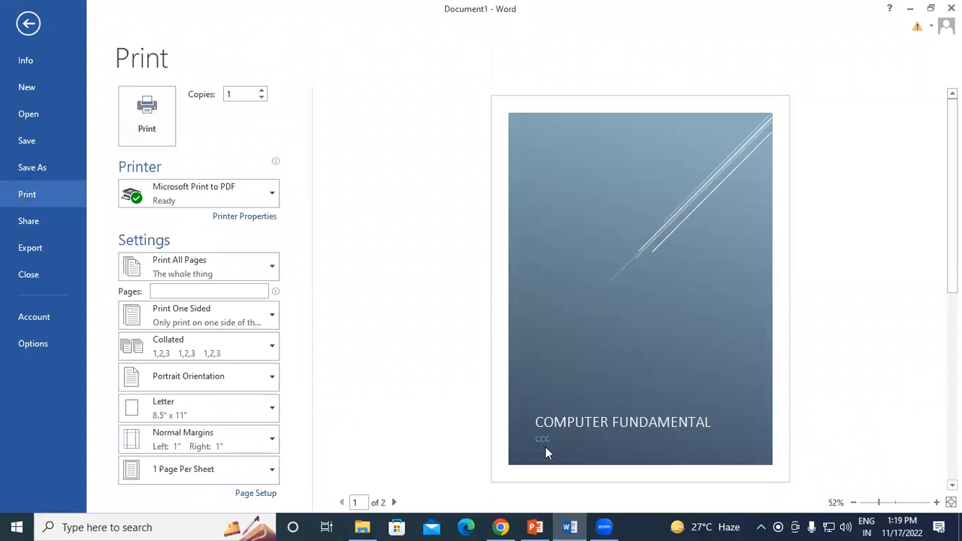
pyautogui.click(28, 27)
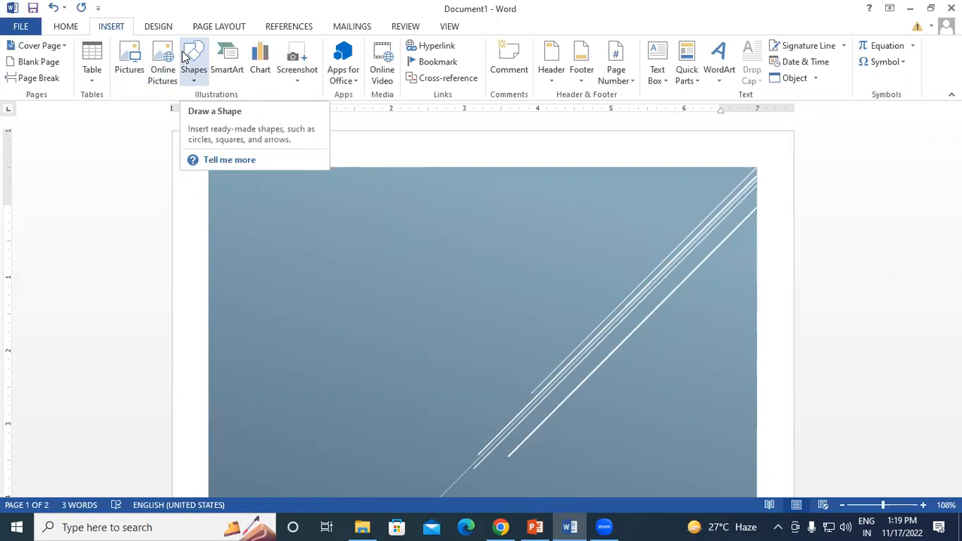
# Replace the current cover page with the built-in Whisp design.
pyautogui.click(44, 46)
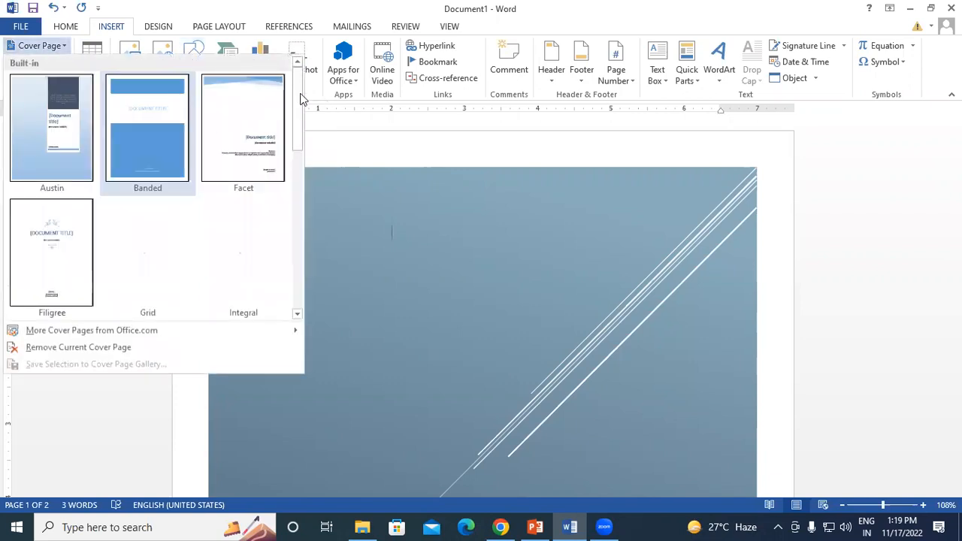
pyautogui.moveTo(299, 102); pyautogui.dragTo(298, 274)
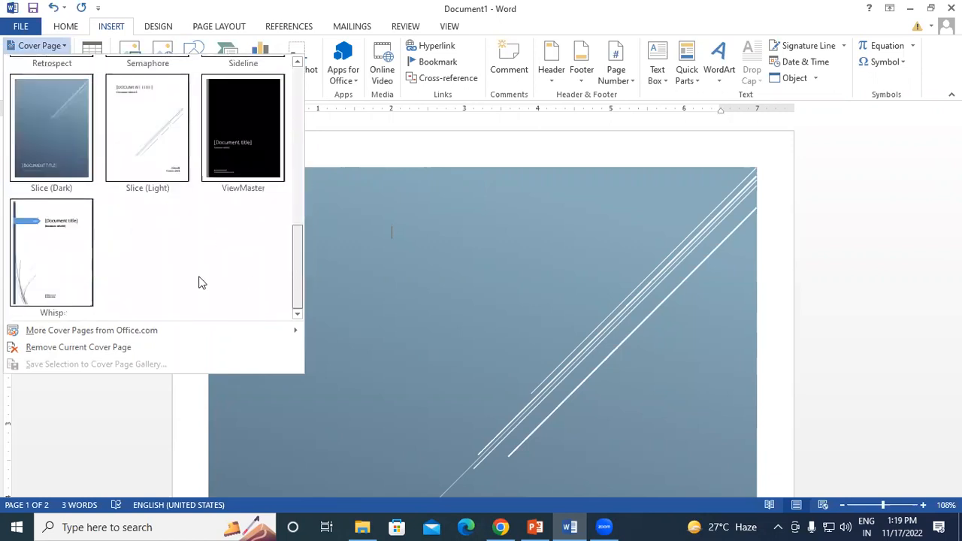
pyautogui.click(65, 247)
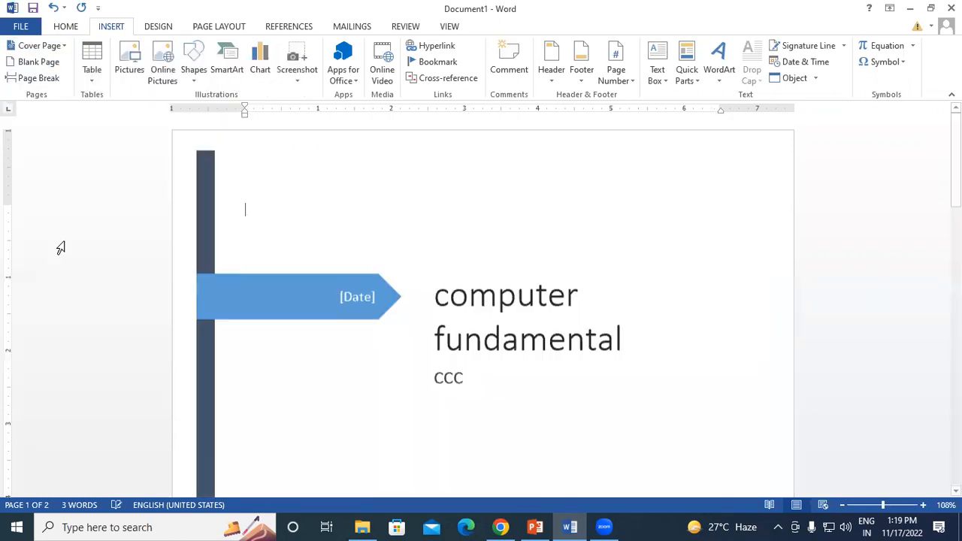
# Set the date on the cover page's blue arrow banner to 11/17/2022.
pyautogui.click(361, 299)
pyautogui.click(387, 298)
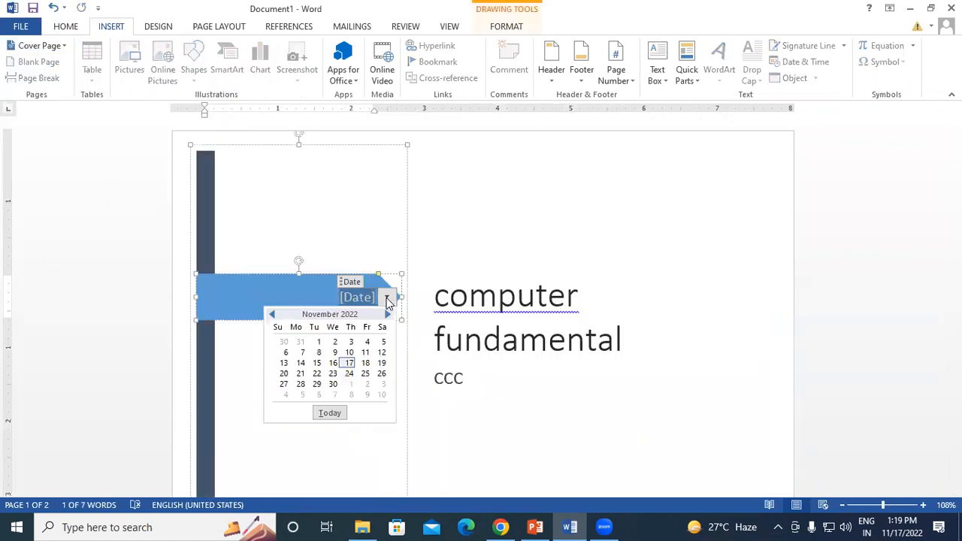
pyautogui.click(349, 362)
# Change the cover page title's case so each word is capitalized, reading "Computer Fundamental".
pyautogui.click(497, 297)
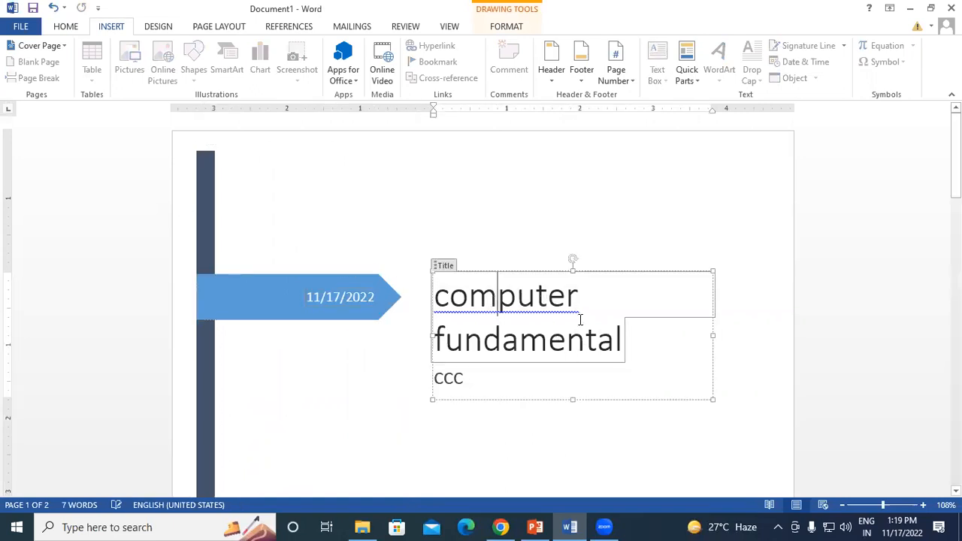
pyautogui.moveTo(620, 342); pyautogui.dragTo(436, 297)
pyautogui.hotkey('shift', 'F3')
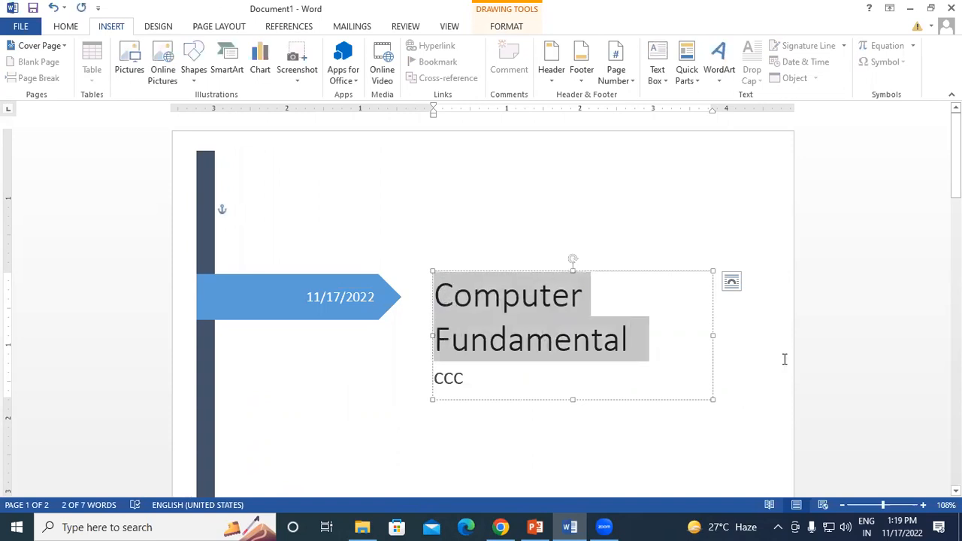
pyautogui.click(778, 337)
# Enter "GAYATRI INSTITUTE OF TECHNOLOGY" as the company name below the author on the cover page.
pyautogui.scroll(-5, 778, 329)
pyautogui.scroll(-5, 778, 329)
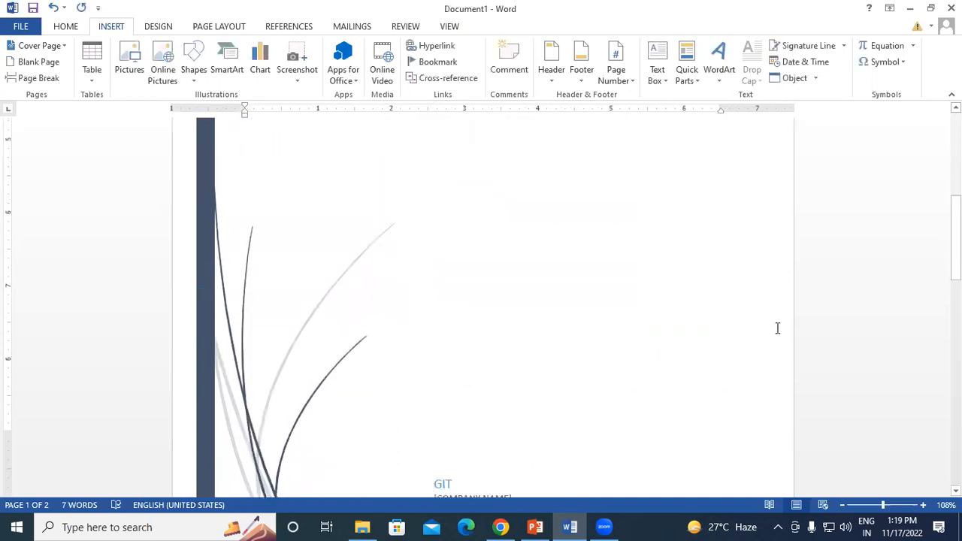
pyautogui.click(456, 310)
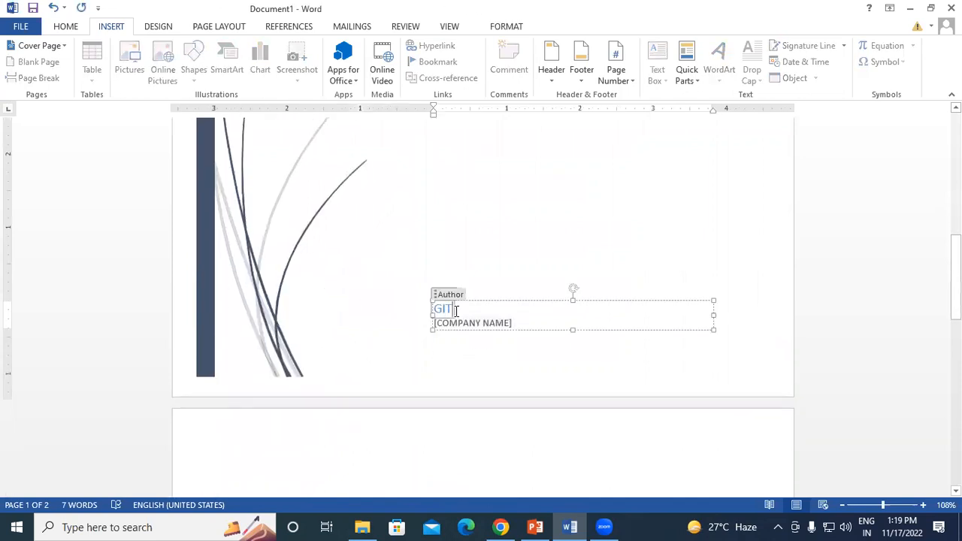
pyautogui.click(516, 323)
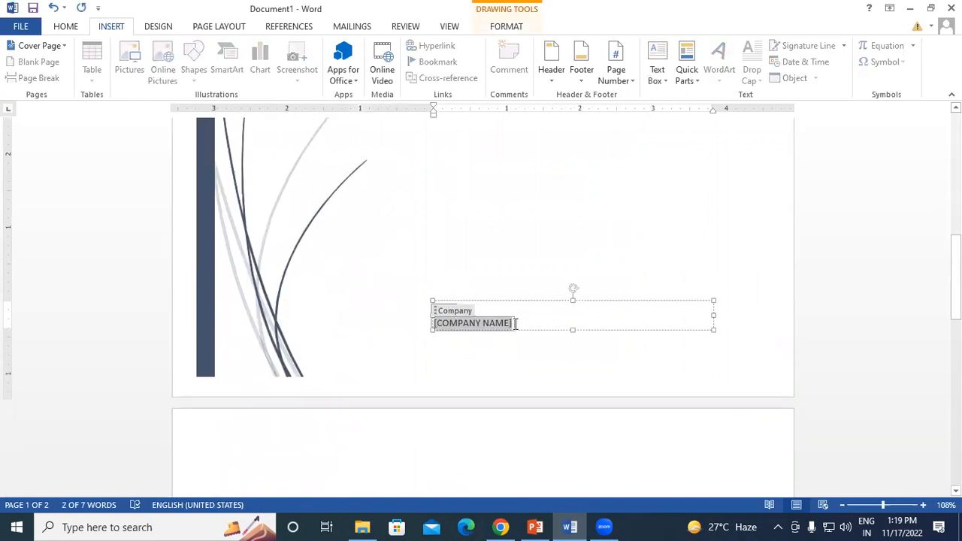
pyautogui.write('G')
pyautogui.write('YA')
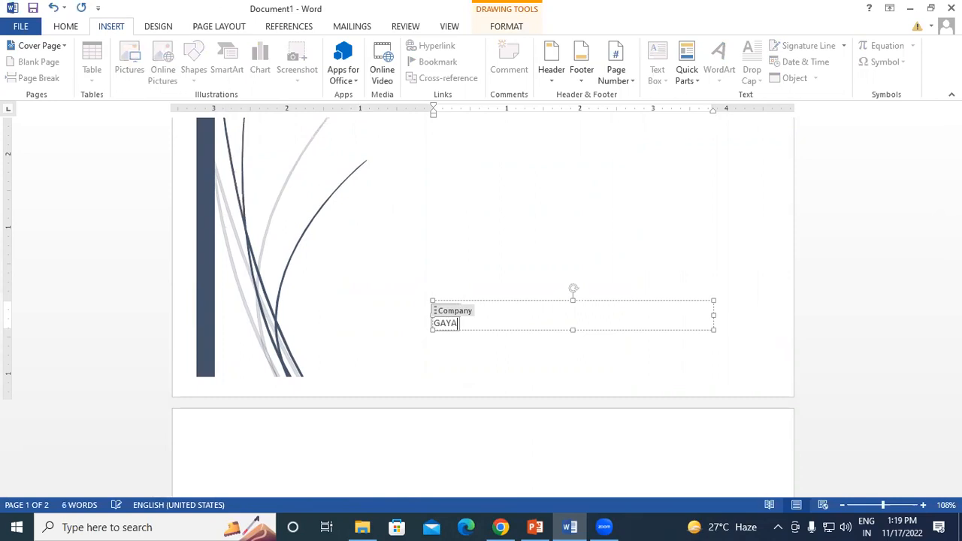
pyautogui.write('TRI INSTUTE')
pyautogui.press('BackSpace')
pyautogui.press('BackSpace')
pyautogui.press('BackSpace')
pyautogui.press('BackSpace')
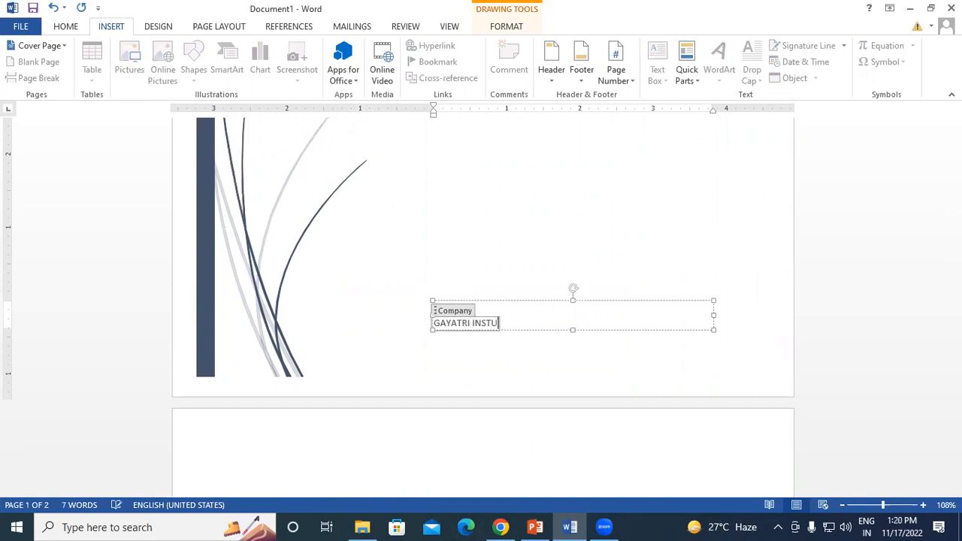
pyautogui.write('TITT')
pyautogui.press('BackSpace')
pyautogui.write('UTE OF TECHNOLOGY')
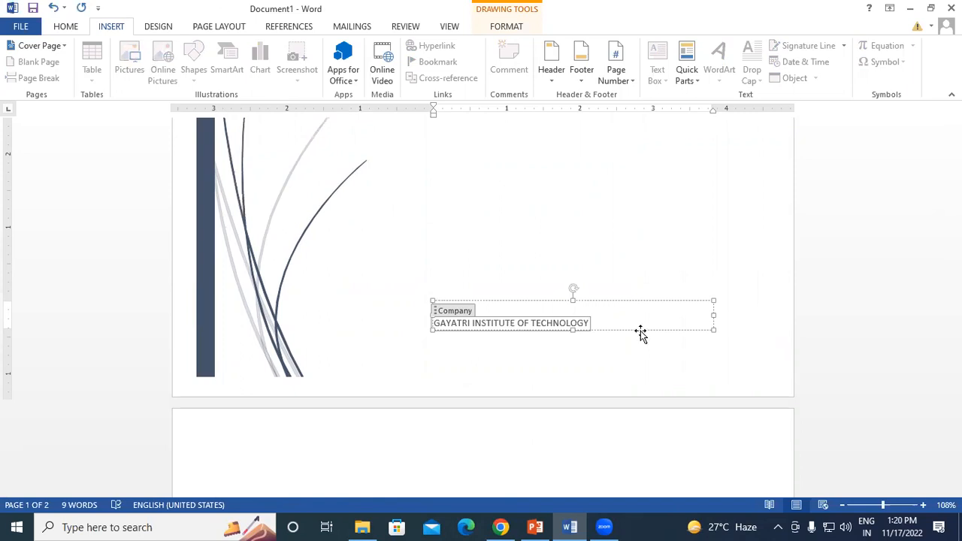
pyautogui.click(792, 329)
# Review the completed Whisp cover page and the page after it in the print preview, then go back to the document.
pyautogui.scroll(5, 772, 287)
pyautogui.scroll(-3, 770, 287)
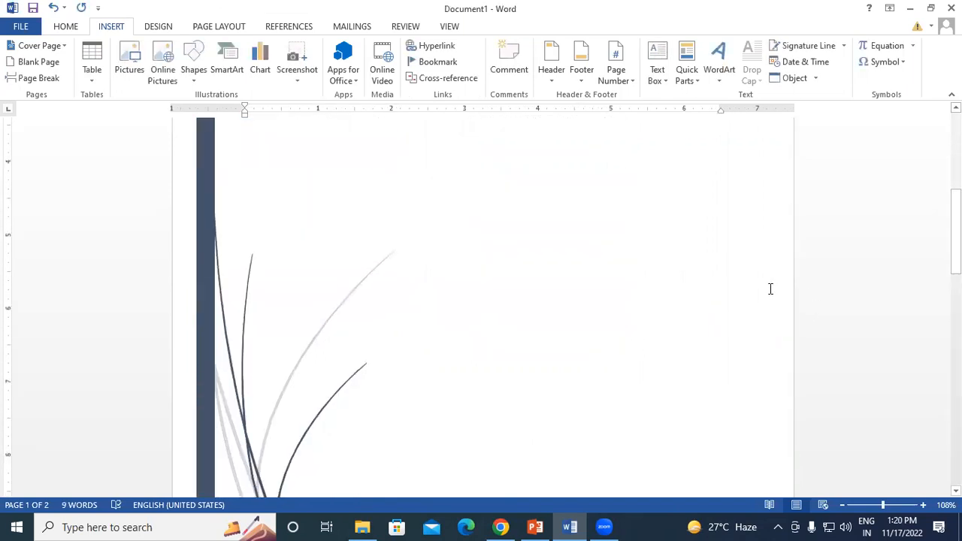
pyautogui.scroll(-3, 770, 289)
pyautogui.click(20, 26)
pyautogui.click(39, 195)
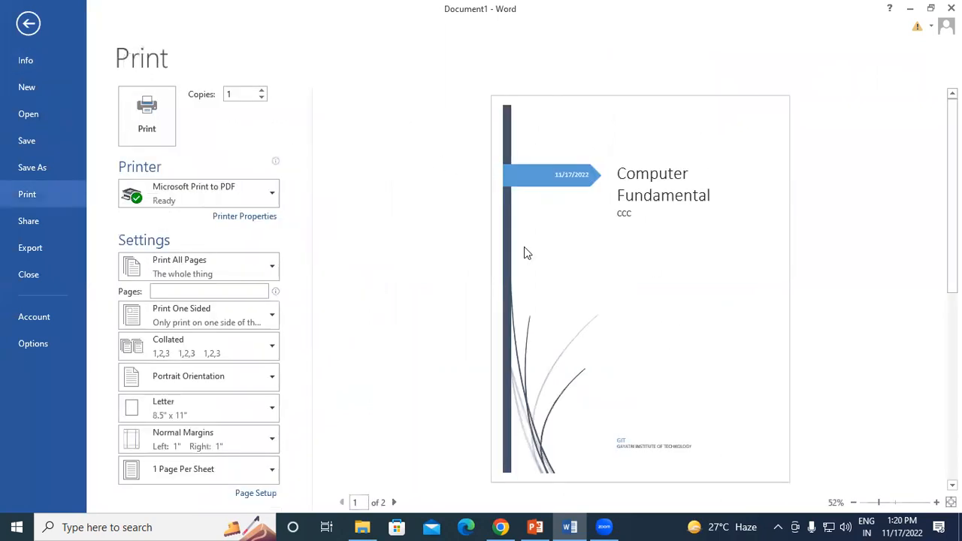
pyautogui.moveTo(952, 173)
pyautogui.mouseDown()
pyautogui.moveTo(948, 351)
pyautogui.moveTo(939, 352)
pyautogui.moveTo(951, 374)
pyautogui.moveTo(952, 185)
pyautogui.mouseUp()
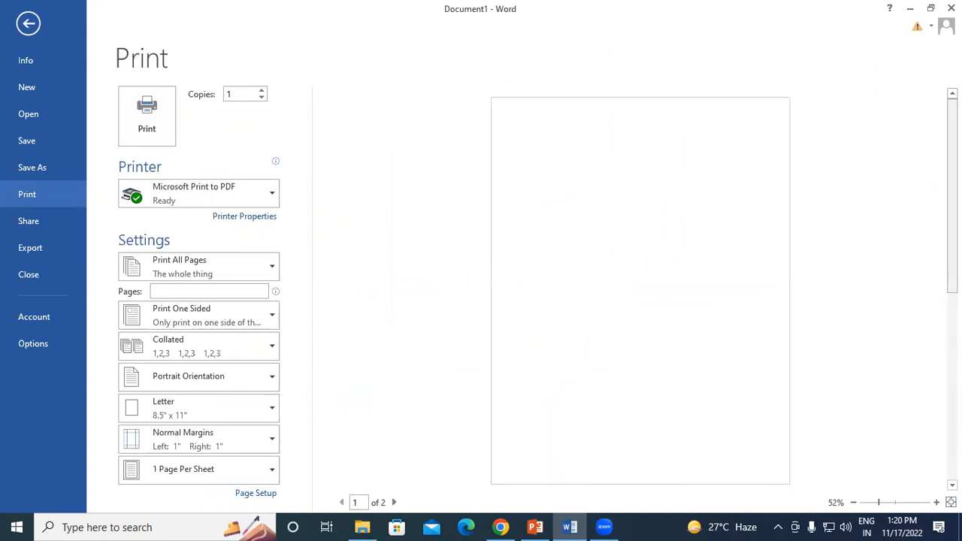
pyautogui.click(27, 24)
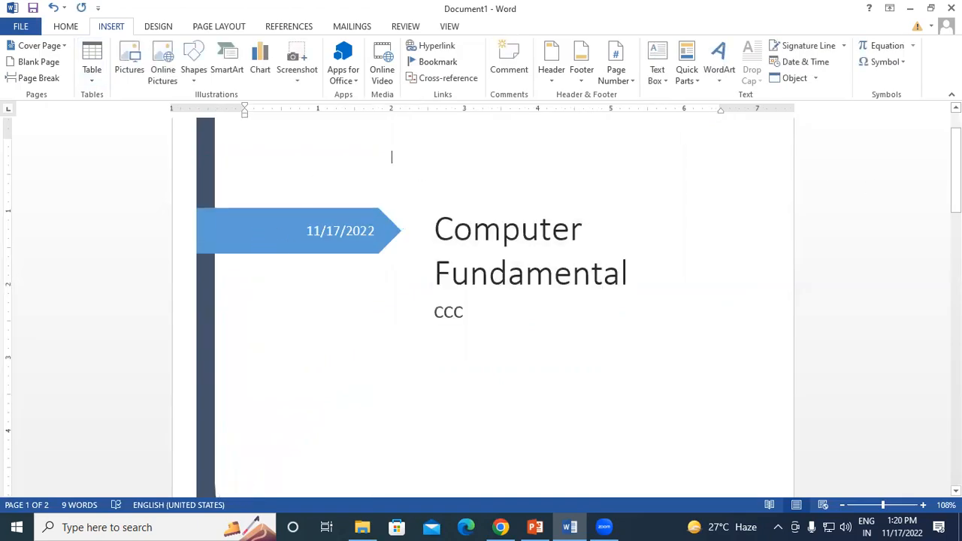
pyautogui.scroll(2, 375, 218)
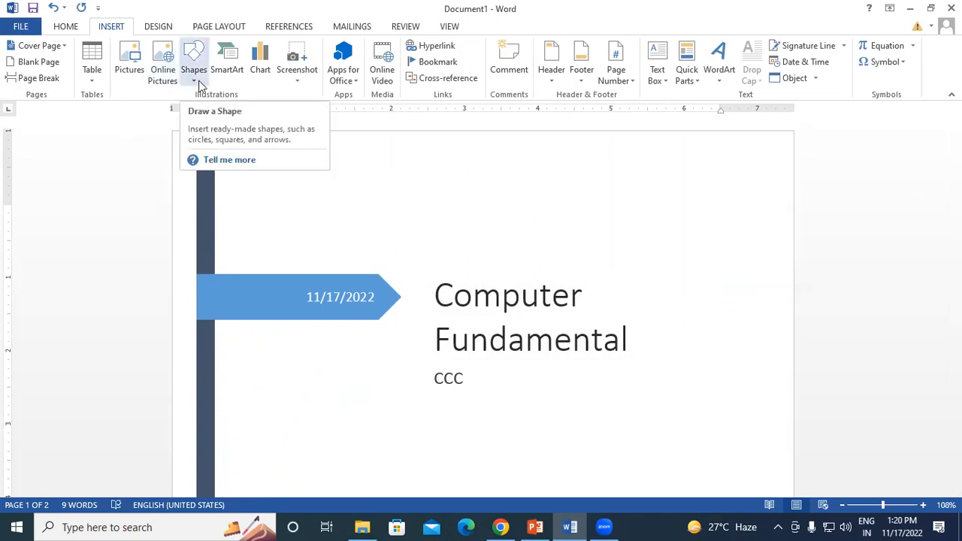
pyautogui.click(63, 49)
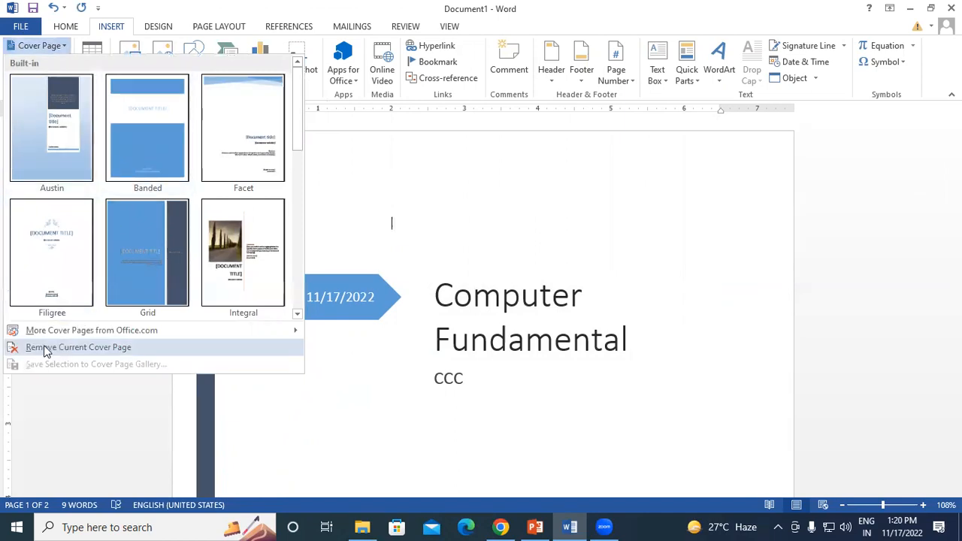
pyautogui.moveTo(92, 332)
pyautogui.click(550, 203)
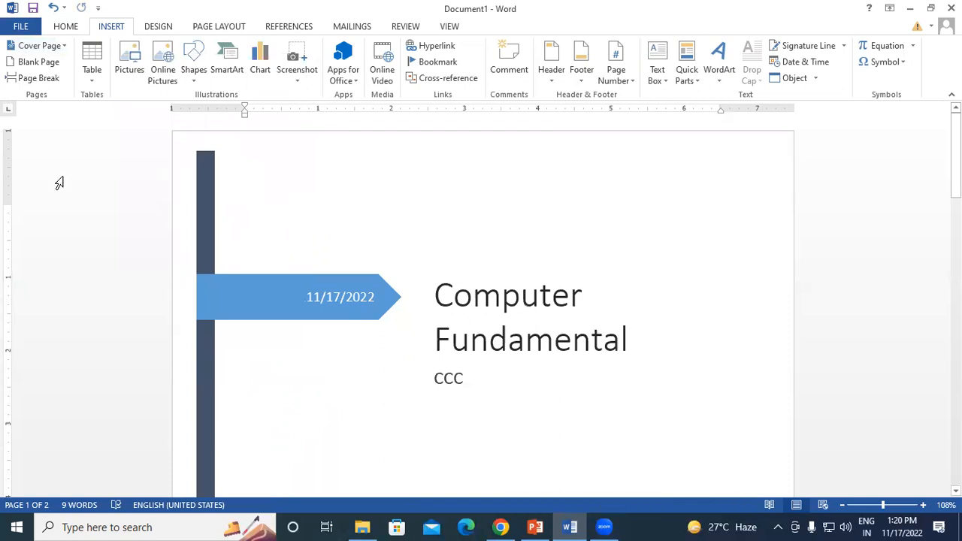
# Remove the current cover page from the document.
pyautogui.click(53, 47)
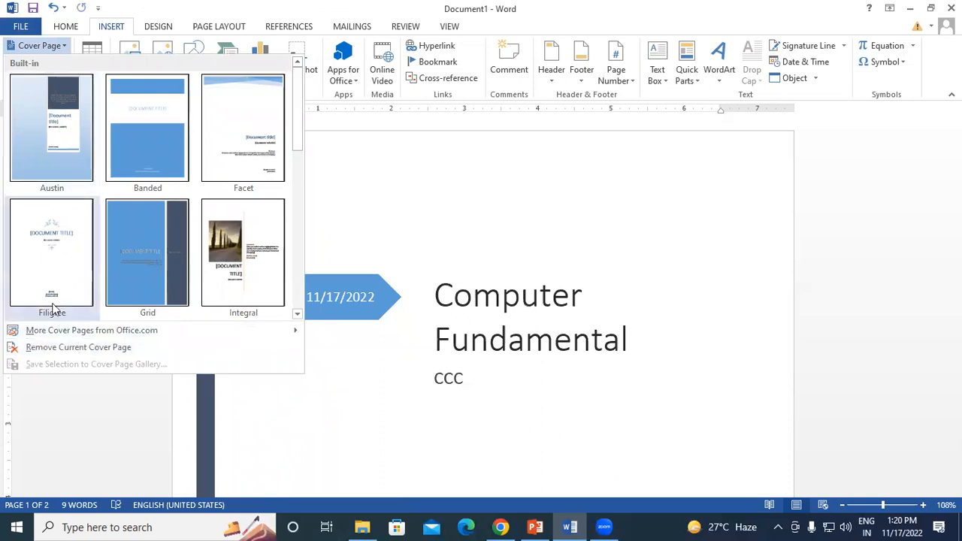
pyautogui.click(87, 352)
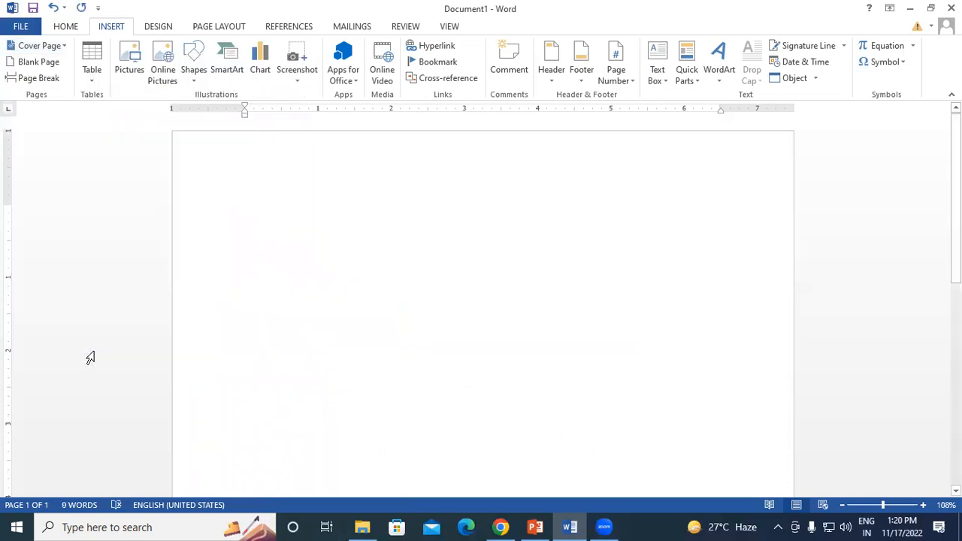
# Insert the built-in Integral cover page and look over its picture, title and abstract.
pyautogui.click(64, 48)
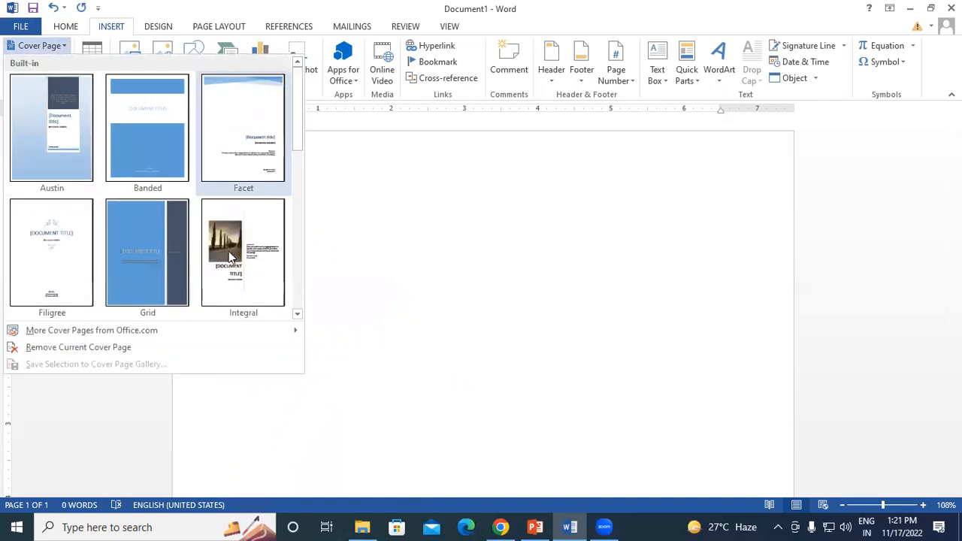
pyautogui.click(228, 253)
pyautogui.scroll(-5, 770, 246)
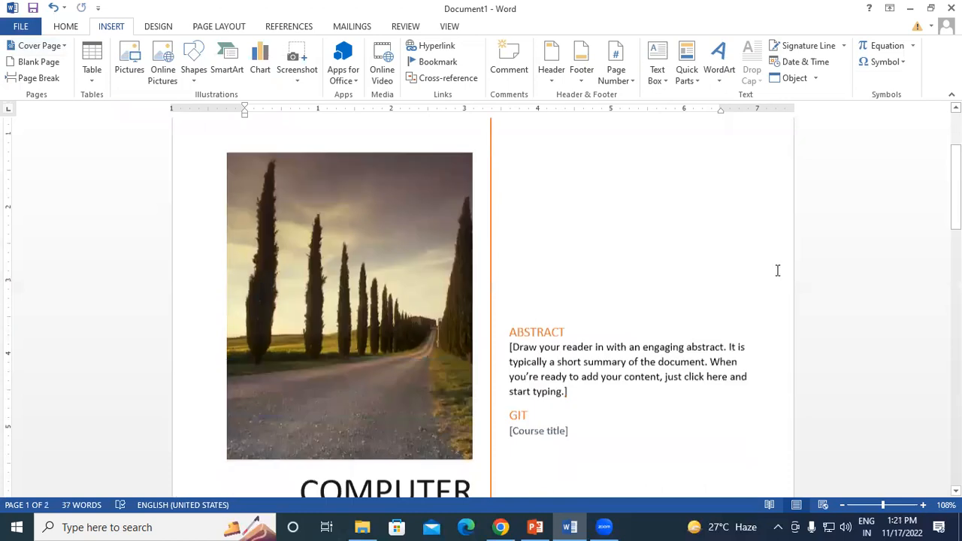
pyautogui.scroll(-3, 624, 288)
pyautogui.scroll(1, 624, 287)
# Check the Integral cover page in the print preview and return to the document.
pyautogui.click(20, 26)
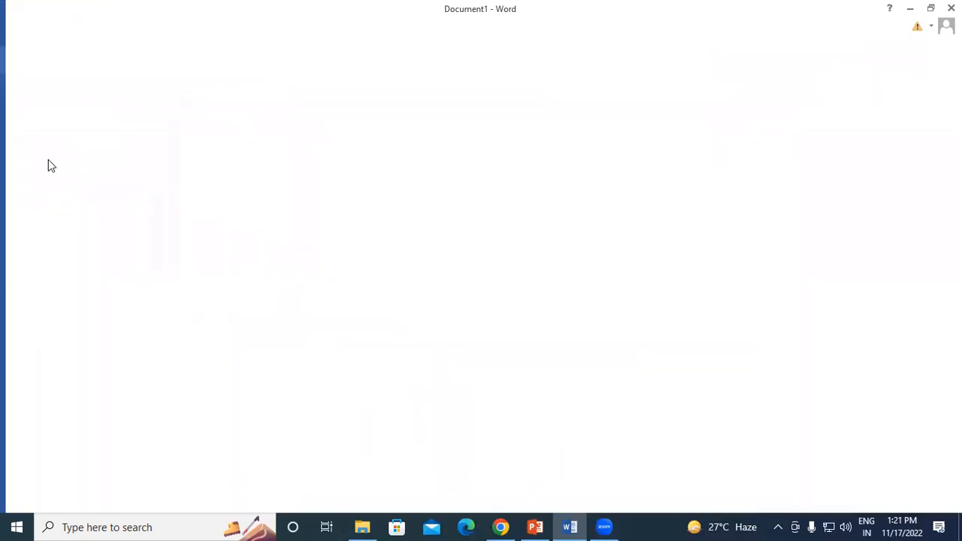
pyautogui.click(37, 198)
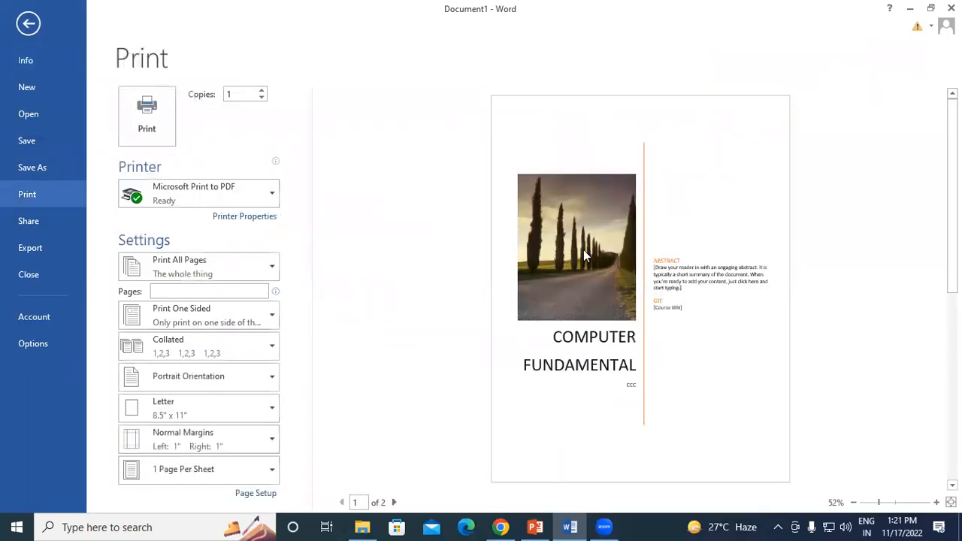
pyautogui.click(28, 23)
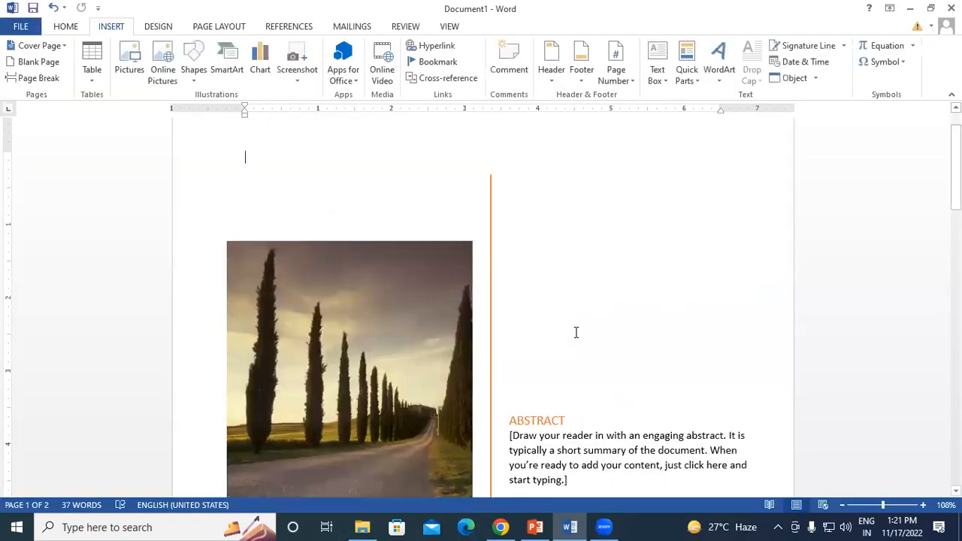
pyautogui.scroll(-3, 575, 333)
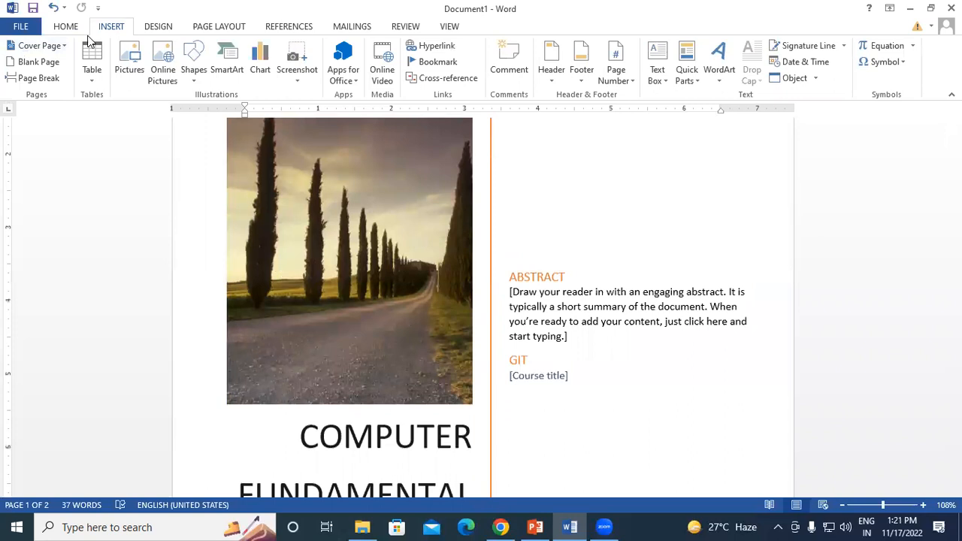
# Insert a blank page ahead of the cover page and look through the cover page gallery without choosing a design.
pyautogui.click(58, 55)
pyautogui.click(61, 46)
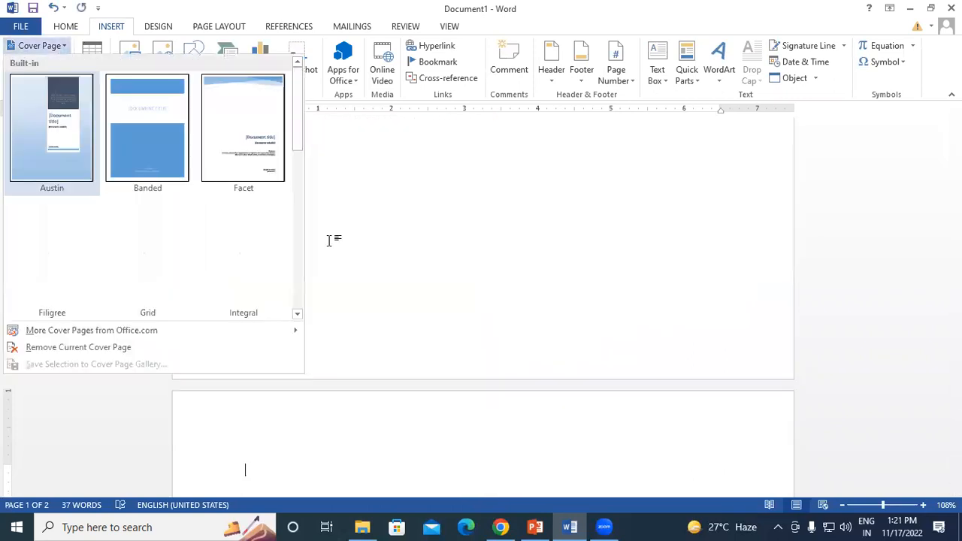
pyautogui.click(402, 218)
pyautogui.scroll(7, 393, 213)
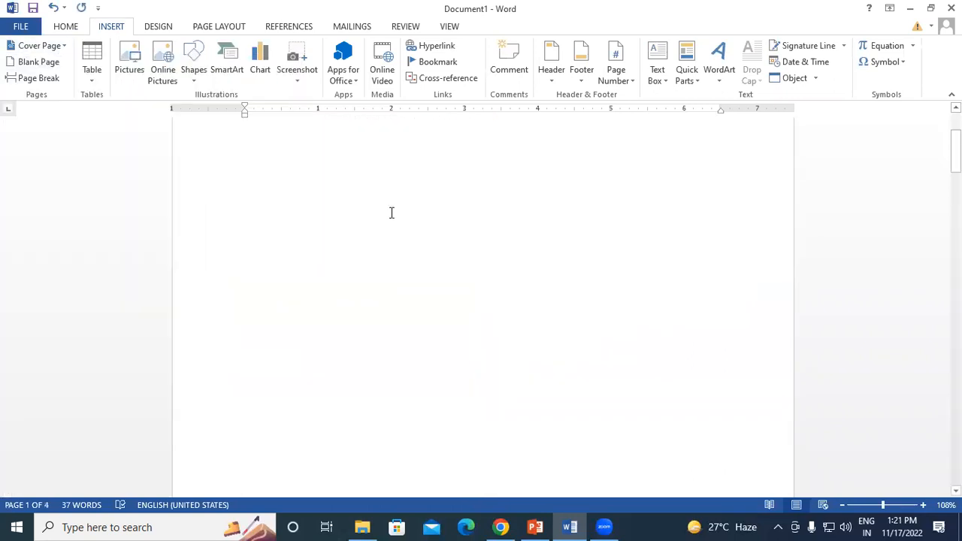
pyautogui.click(416, 189)
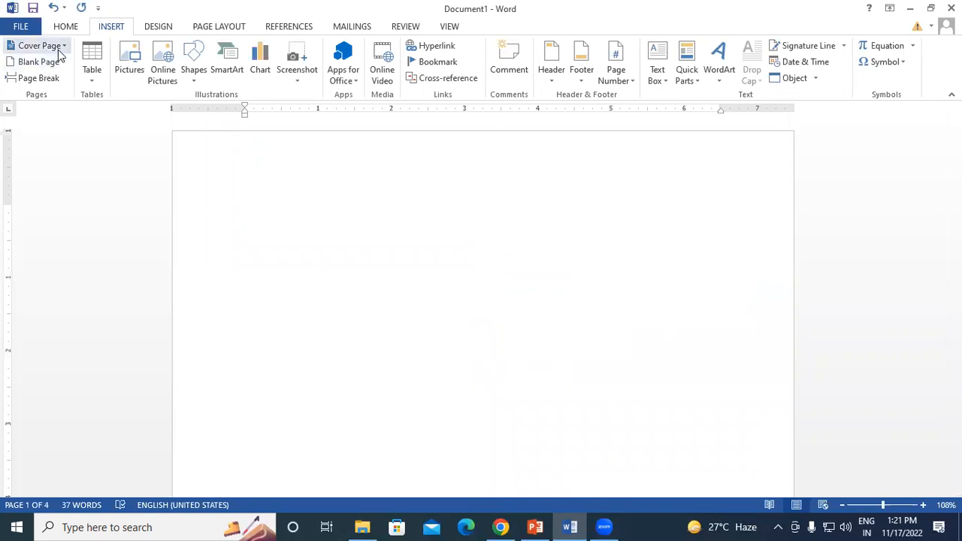
pyautogui.click(58, 45)
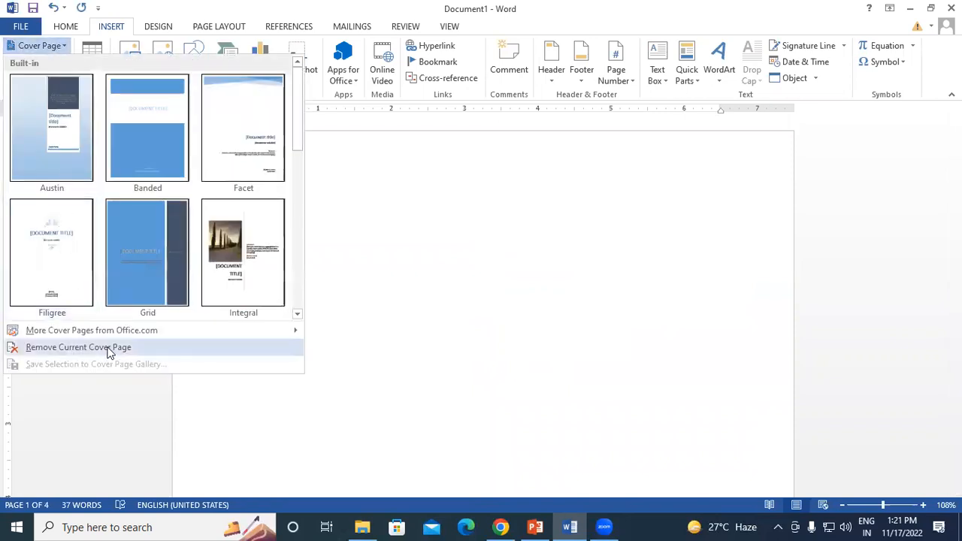
pyautogui.click(348, 235)
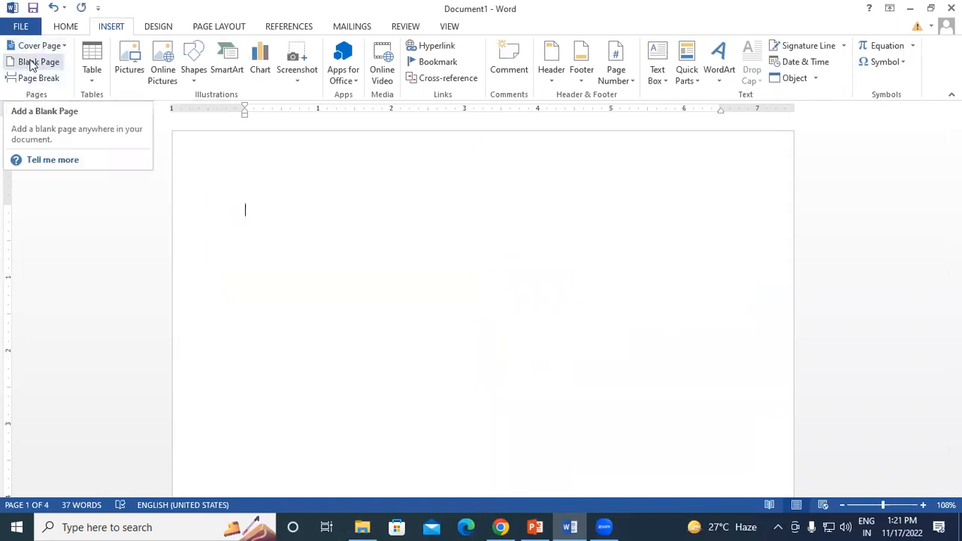
pyautogui.scroll(-4, 358, 247)
pyautogui.scroll(-4, 361, 294)
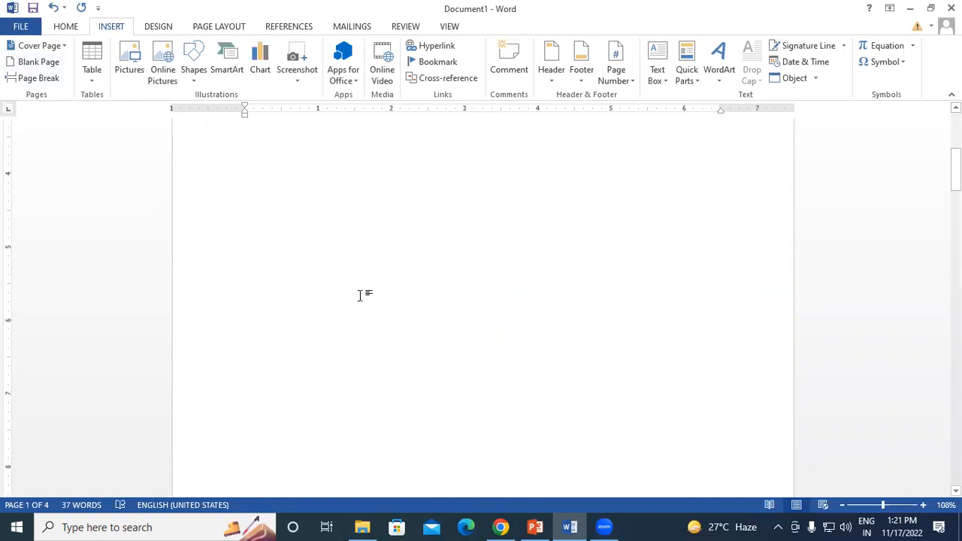
# Close the document without saving, relaunch Word with the winword command and create a blank document.
pyautogui.click(950, 8)
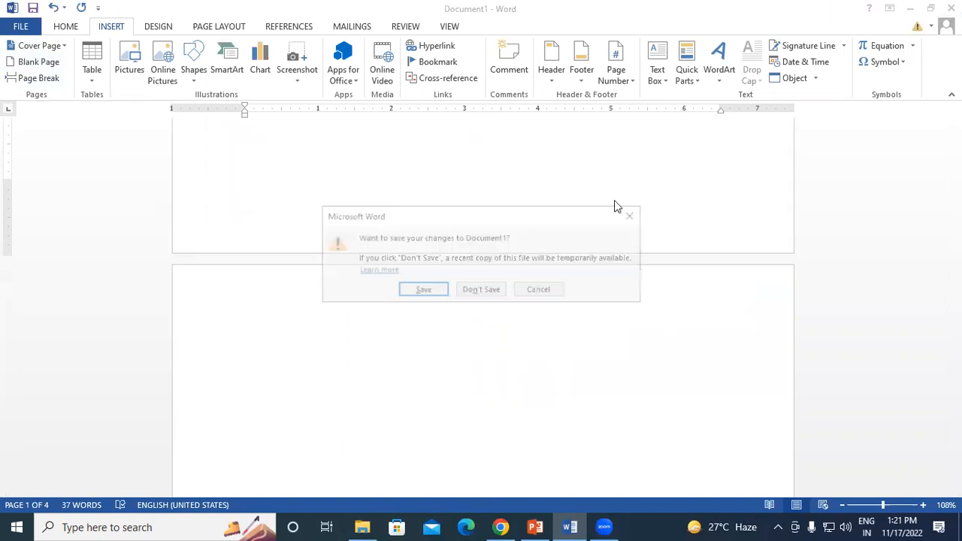
pyautogui.click(491, 294)
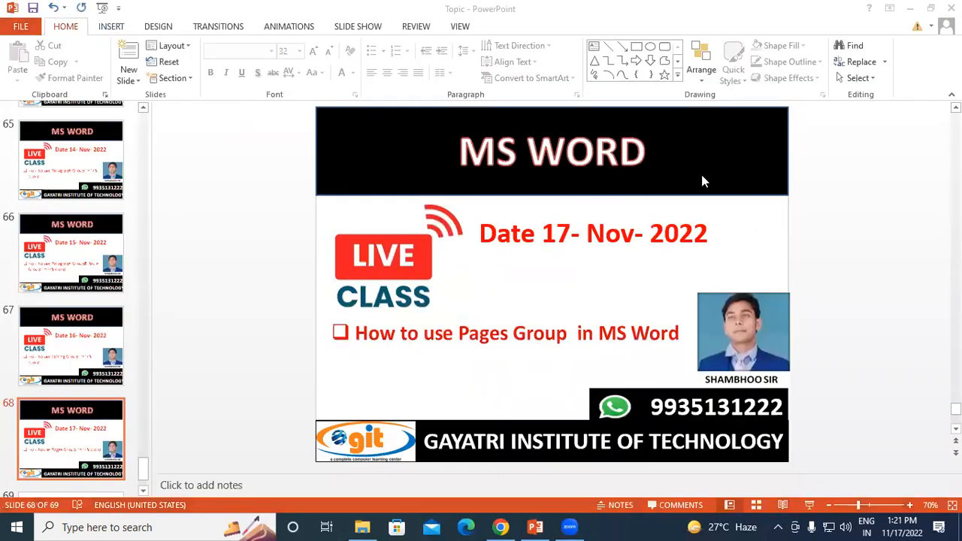
pyautogui.press('super+r')
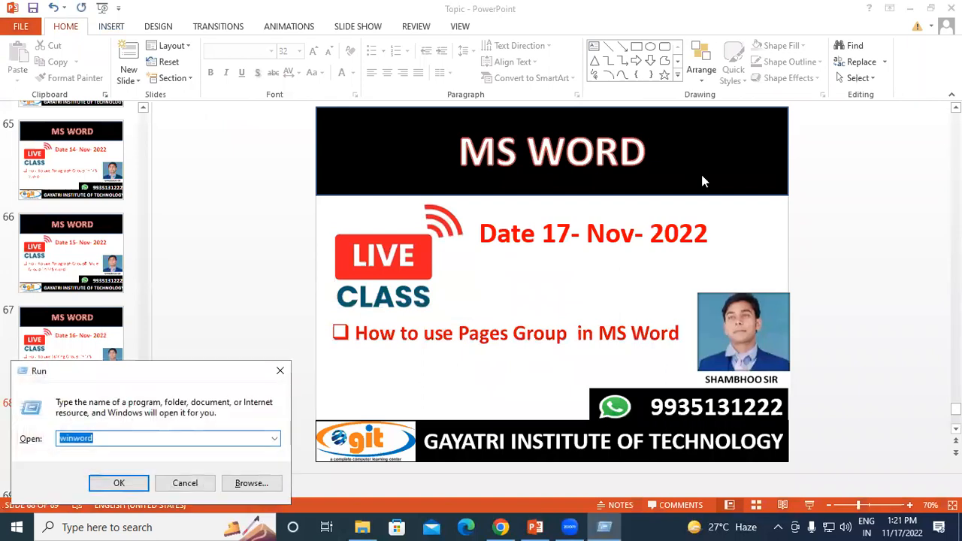
pyautogui.press('Return')
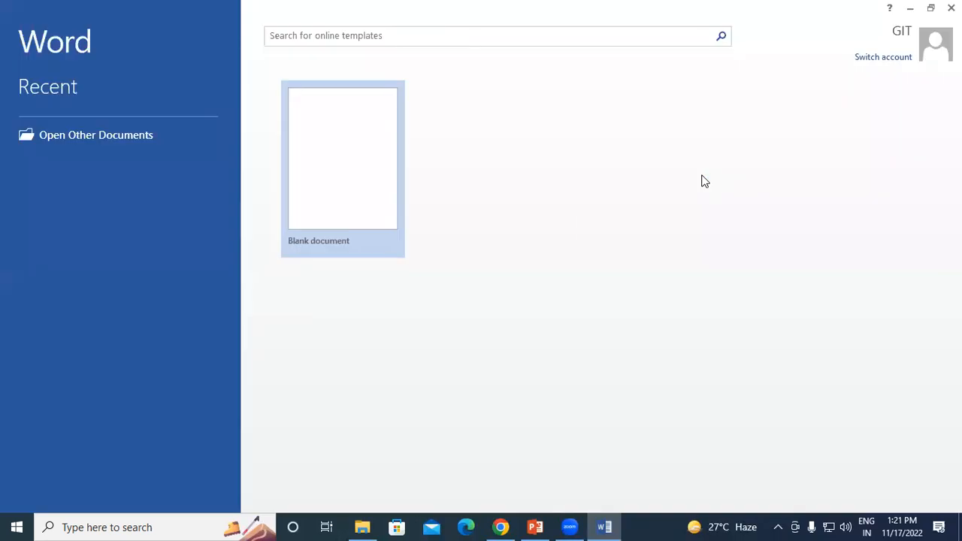
pyautogui.click(340, 169)
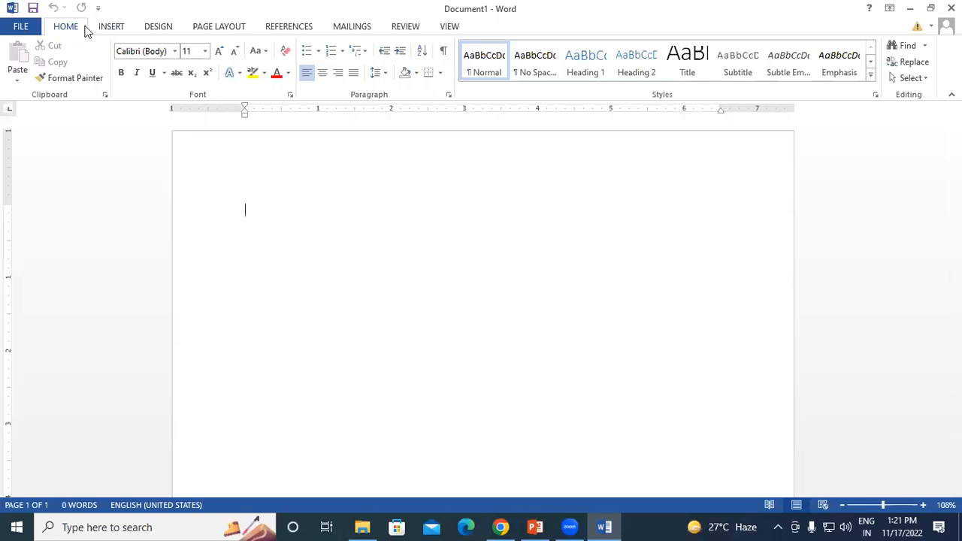
# Generate 50 paragraphs of sample text in the blank document with =rand(50).
pyautogui.click(108, 29)
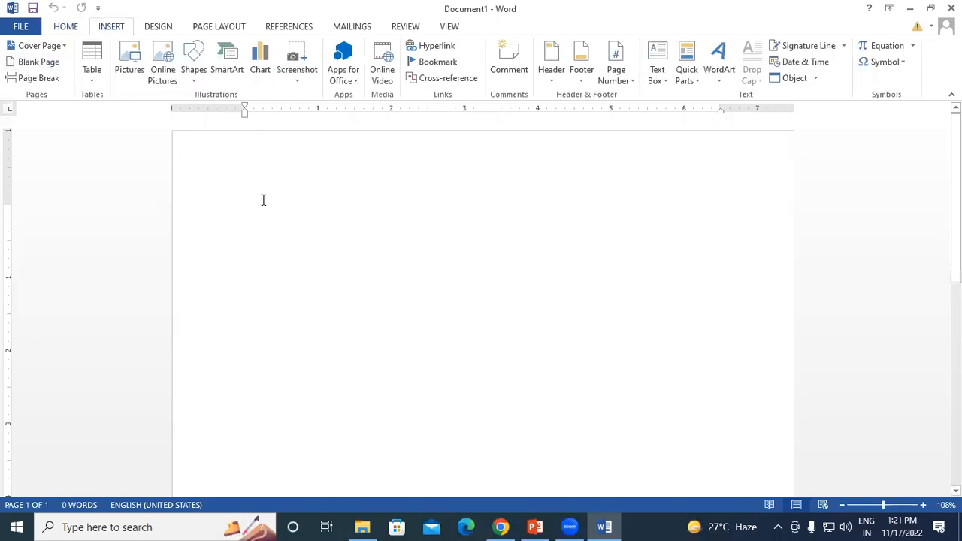
pyautogui.write('=')
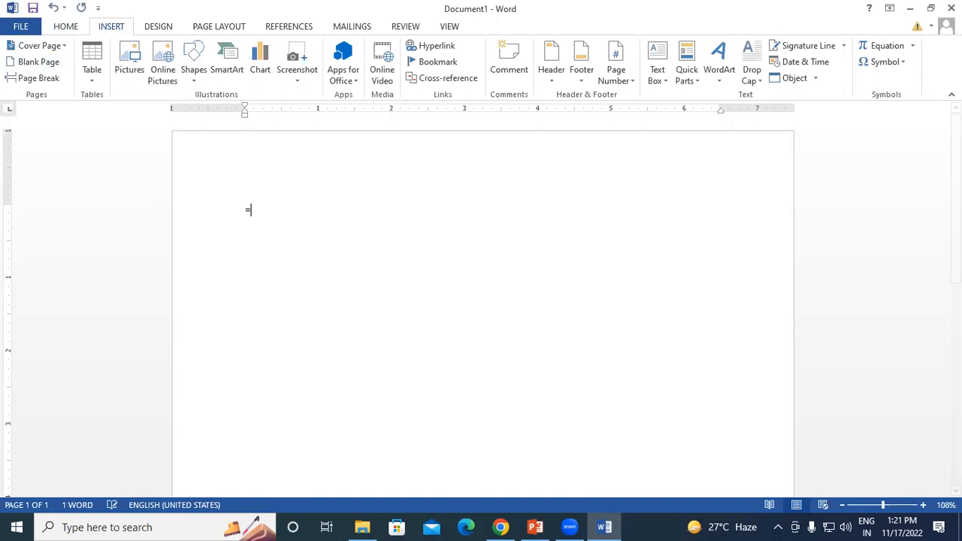
pyautogui.write('rand(50')
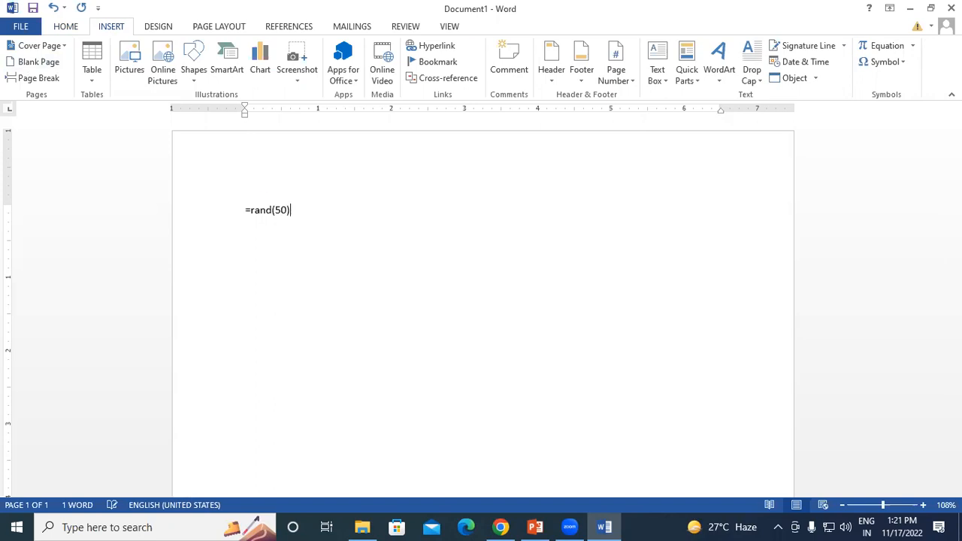
pyautogui.press('Return')
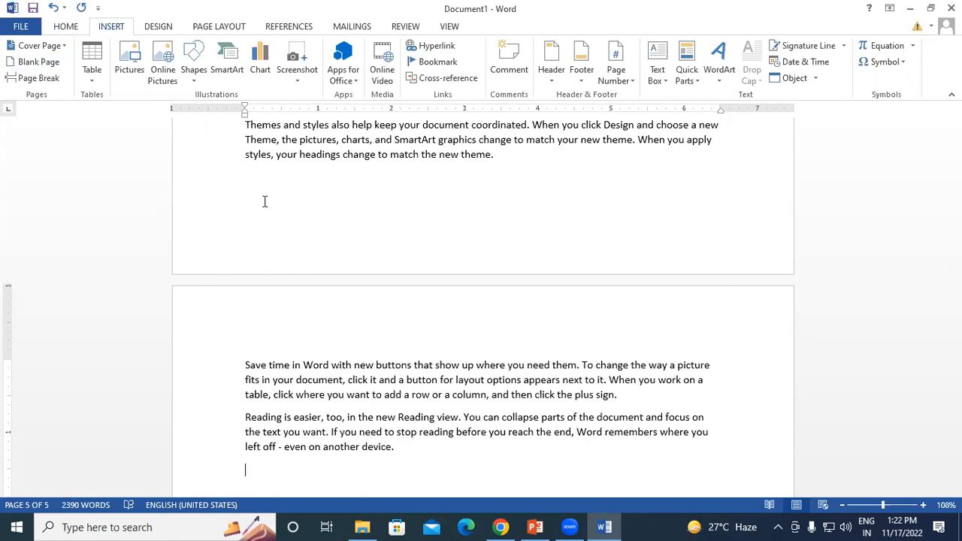
# Browse the generated sample text back to the first page and down through the following pages.
pyautogui.scroll(20, 264, 202)
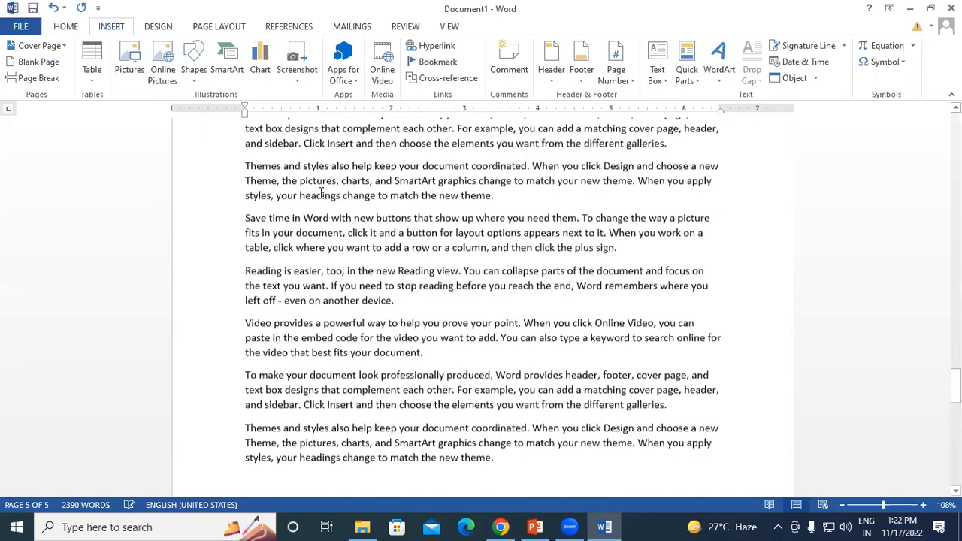
pyautogui.scroll(20, 321, 194)
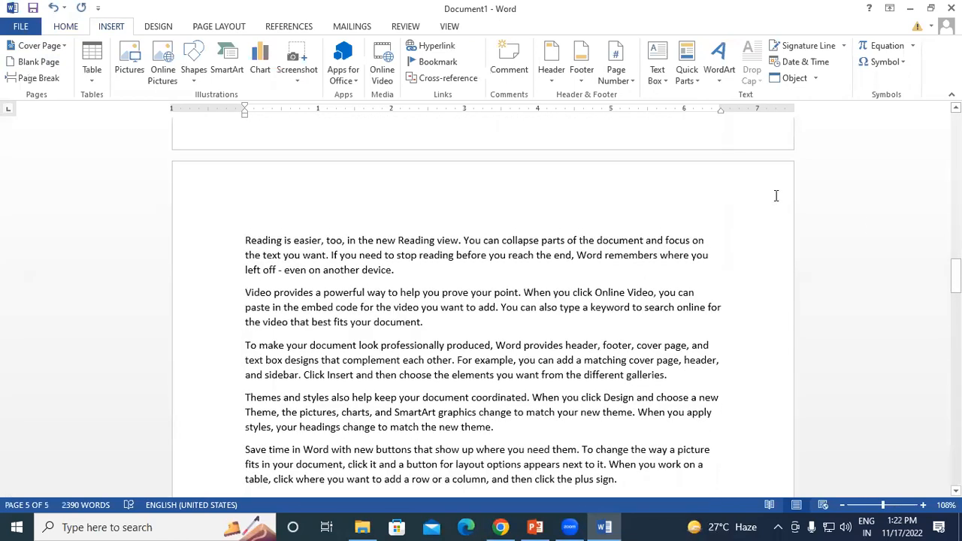
pyautogui.moveTo(954, 275); pyautogui.dragTo(955, 124)
pyautogui.scroll(-6, 285, 216)
pyautogui.scroll(-18, 285, 216)
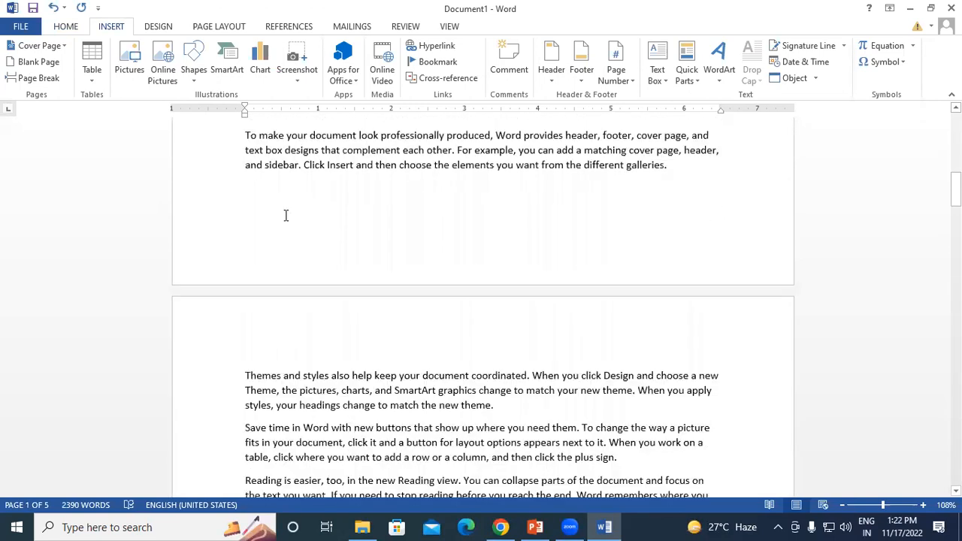
pyautogui.scroll(-3, 339, 208)
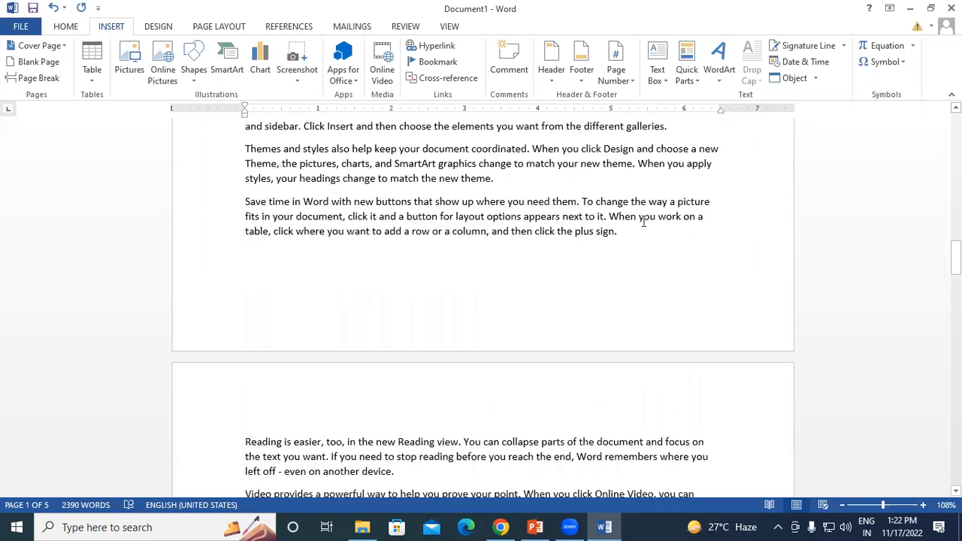
pyautogui.scroll(-5, 614, 256)
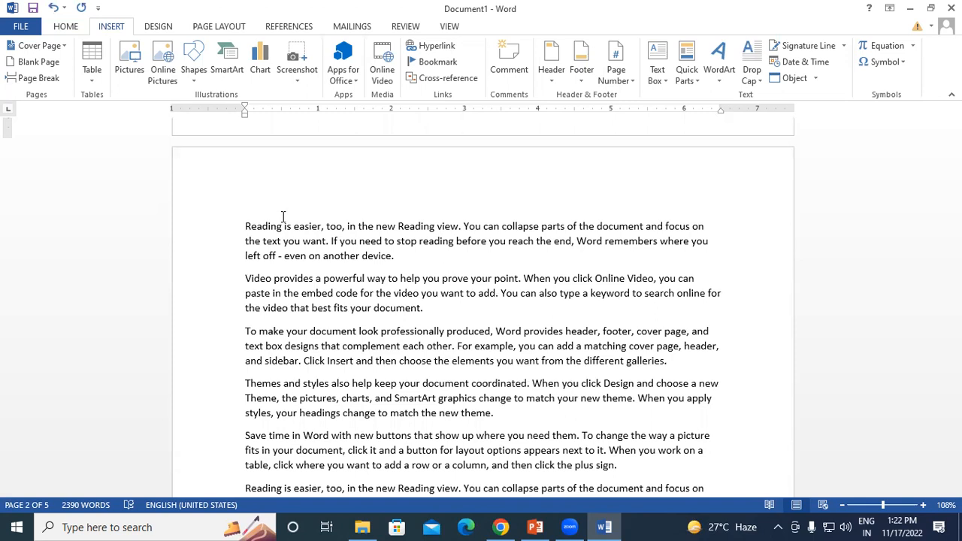
# Examine where the text on page 2 ends and where it continues at the start of page 3.
pyautogui.scroll(-6, 369, 241)
pyautogui.scroll(2, 607, 270)
pyautogui.click(635, 276)
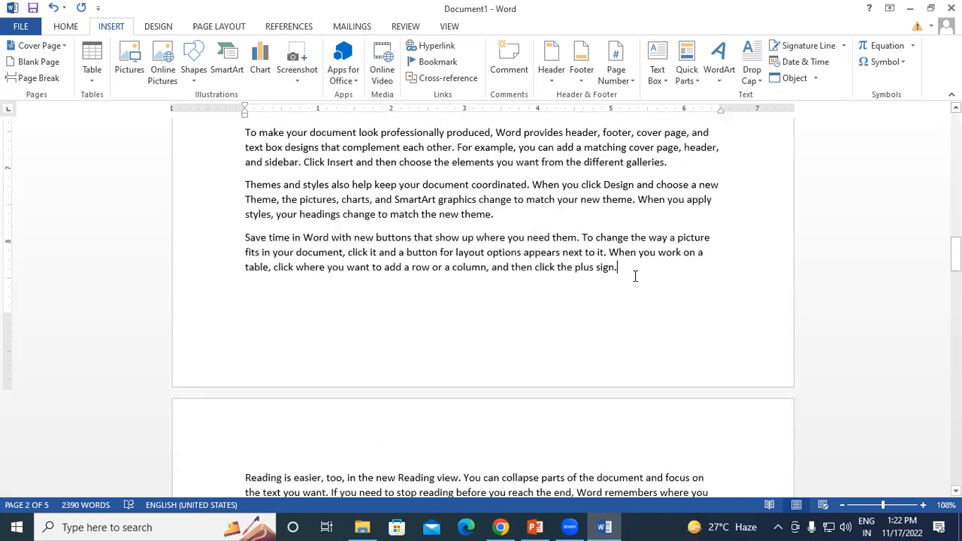
pyautogui.scroll(-4, 551, 286)
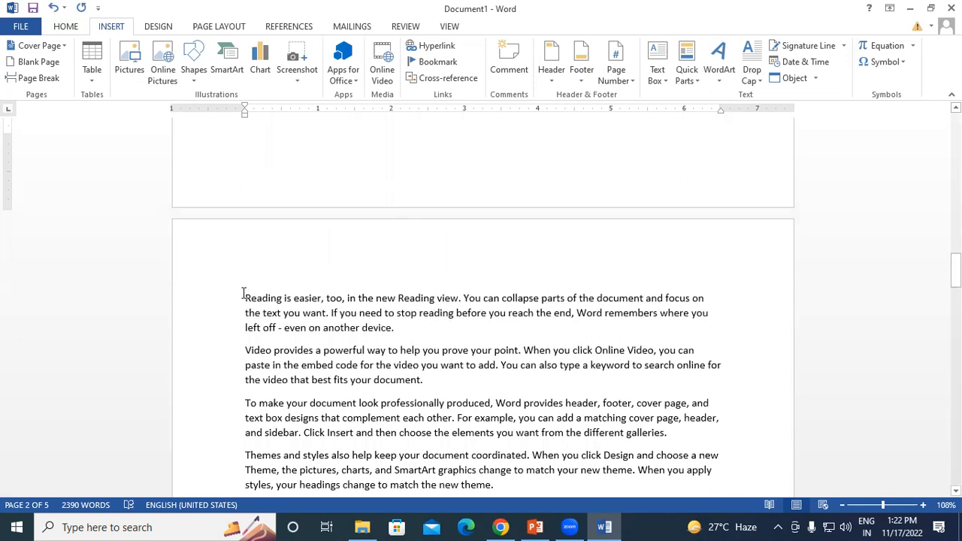
pyautogui.scroll(3, 369, 290)
pyautogui.scroll(-3, 391, 313)
pyautogui.scroll(4, 504, 363)
pyautogui.scroll(-6, 633, 282)
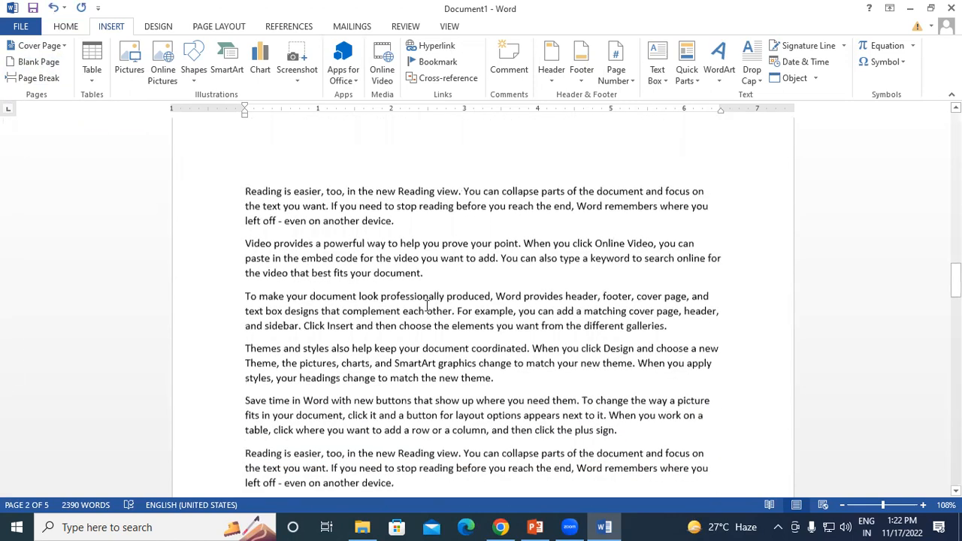
pyautogui.click(409, 228)
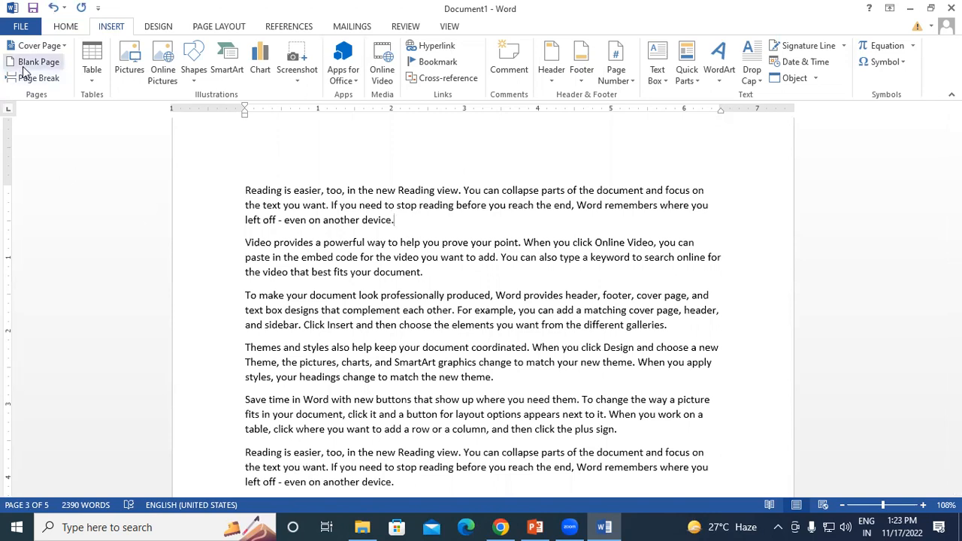
pyautogui.scroll(7, 471, 344)
pyautogui.scroll(-3, 329, 339)
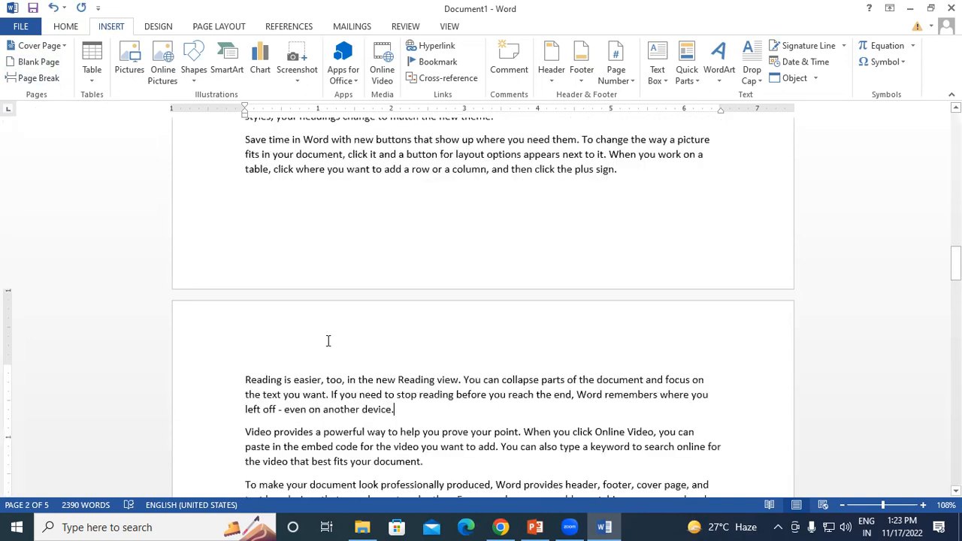
# Try to insert a blank page after the last paragraph of page 2 and check the pages around it.
pyautogui.click(630, 161)
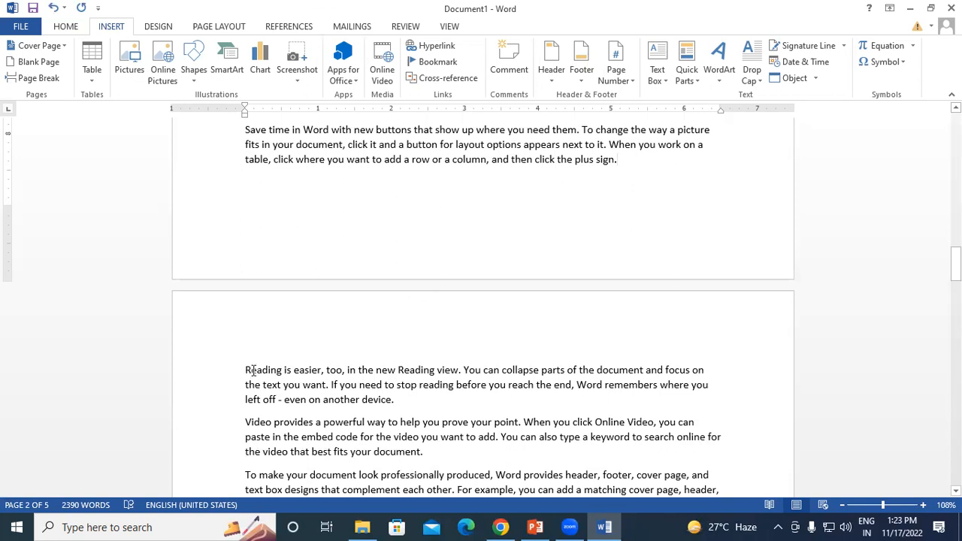
pyautogui.click(45, 66)
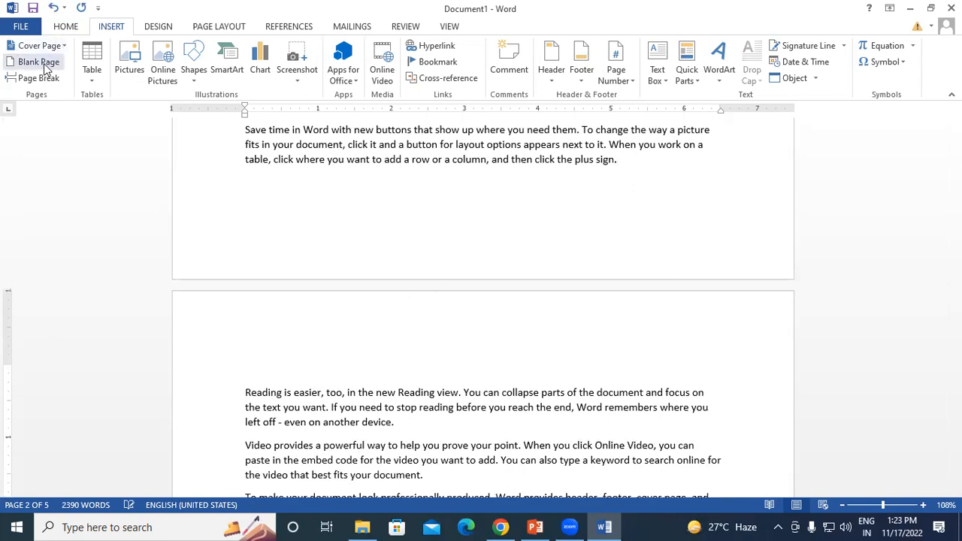
pyautogui.scroll(1, 638, 262)
pyautogui.scroll(6, 603, 275)
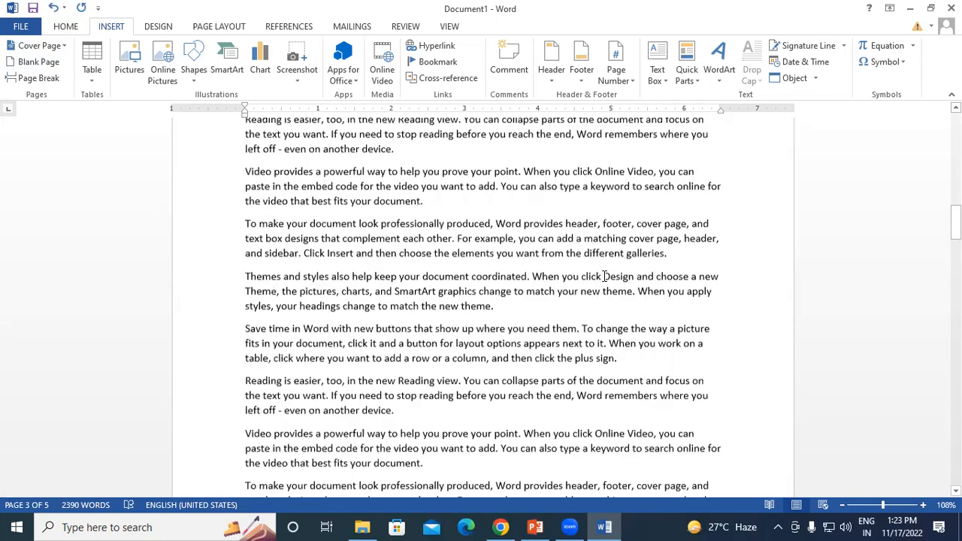
pyautogui.scroll(-15, 604, 276)
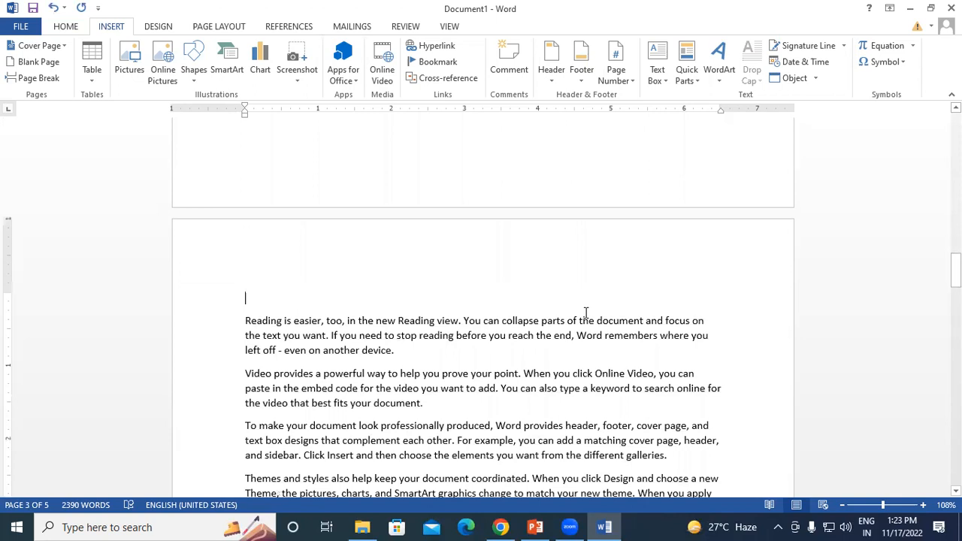
# Insert a blank page before the last paragraph of page 2, which starts with "Save time in Word".
pyautogui.scroll(-5, 584, 311)
pyautogui.scroll(2, 244, 347)
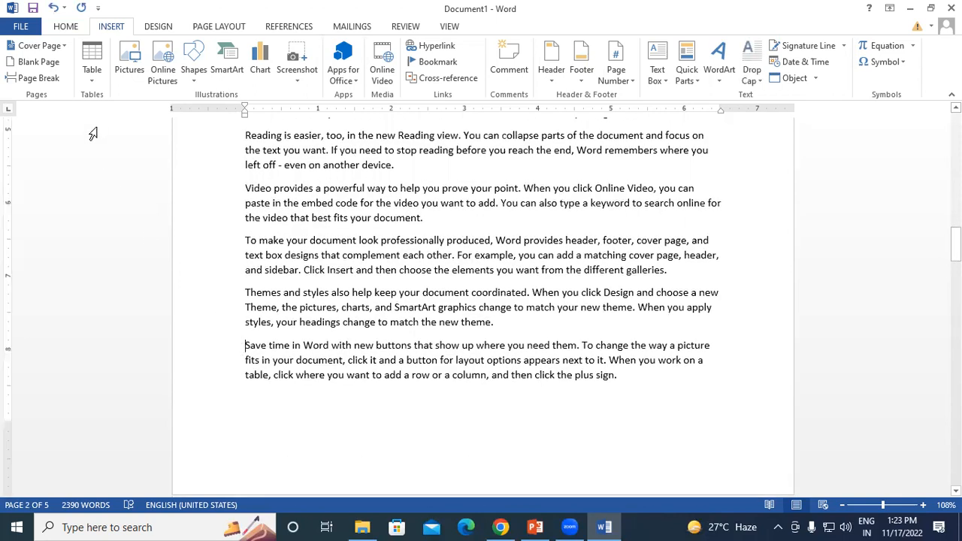
pyautogui.scroll(-10, 217, 438)
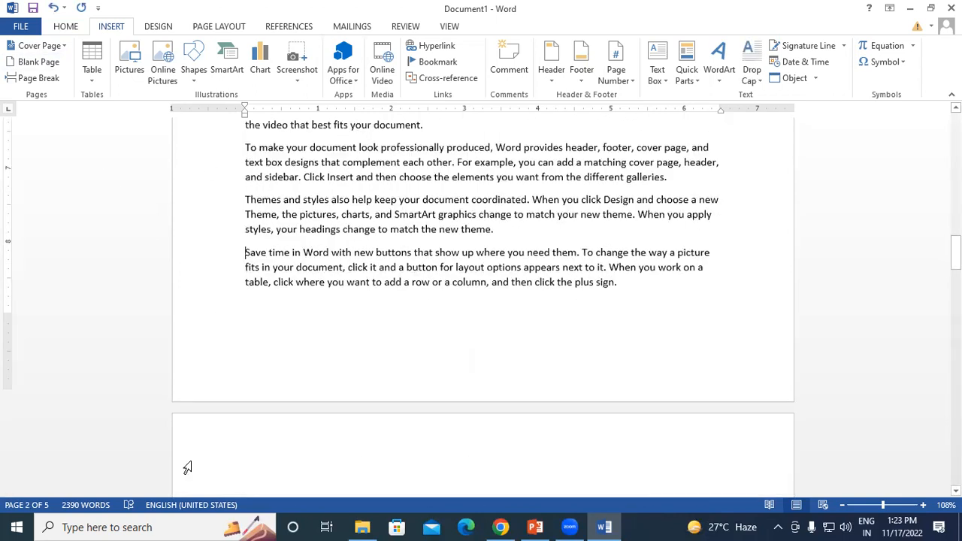
pyautogui.scroll(1, 248, 385)
pyautogui.click(248, 385)
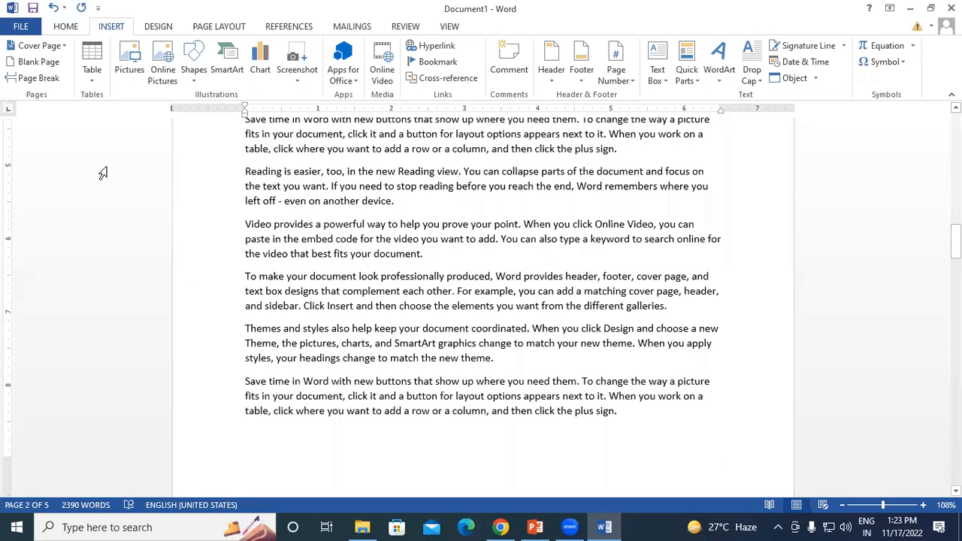
pyautogui.click(34, 62)
pyautogui.scroll(-5, 447, 379)
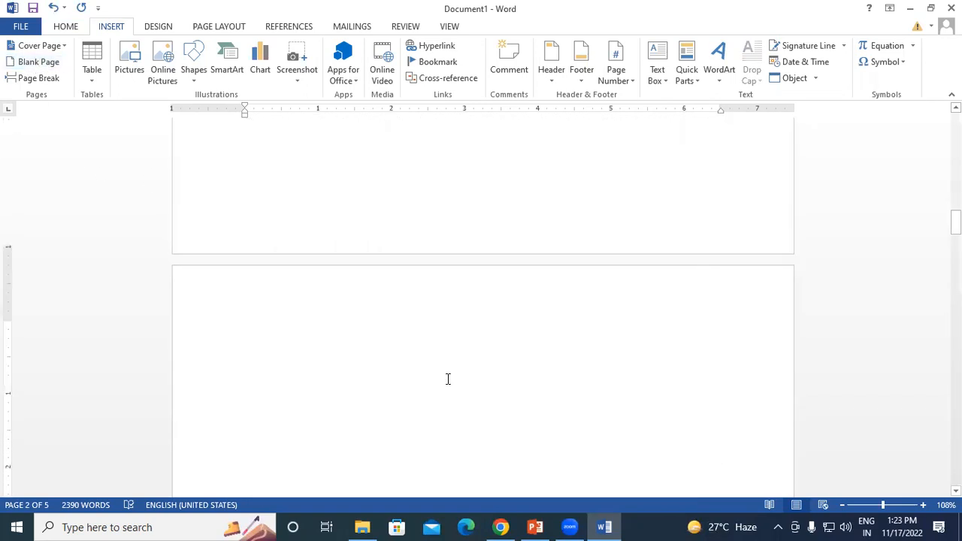
pyautogui.scroll(-5, 448, 379)
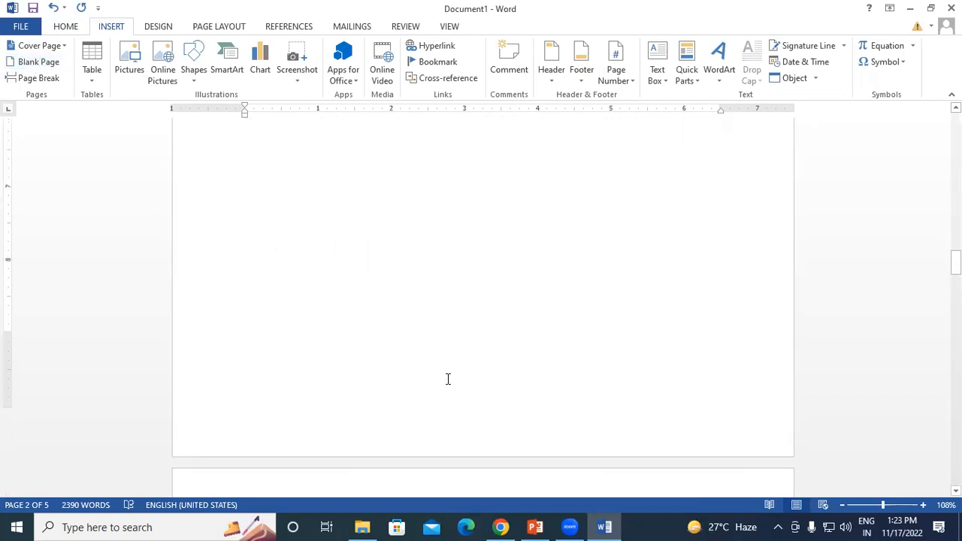
pyautogui.scroll(-3, 447, 378)
pyautogui.scroll(-4, 448, 379)
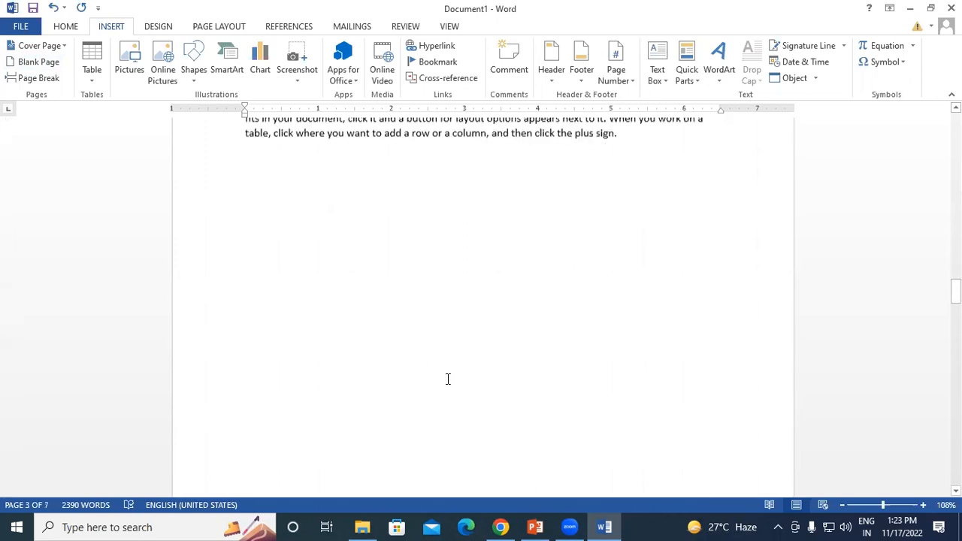
# Examine the inserted blank page and where the text continues before and after it.
pyautogui.scroll(3, 526, 353)
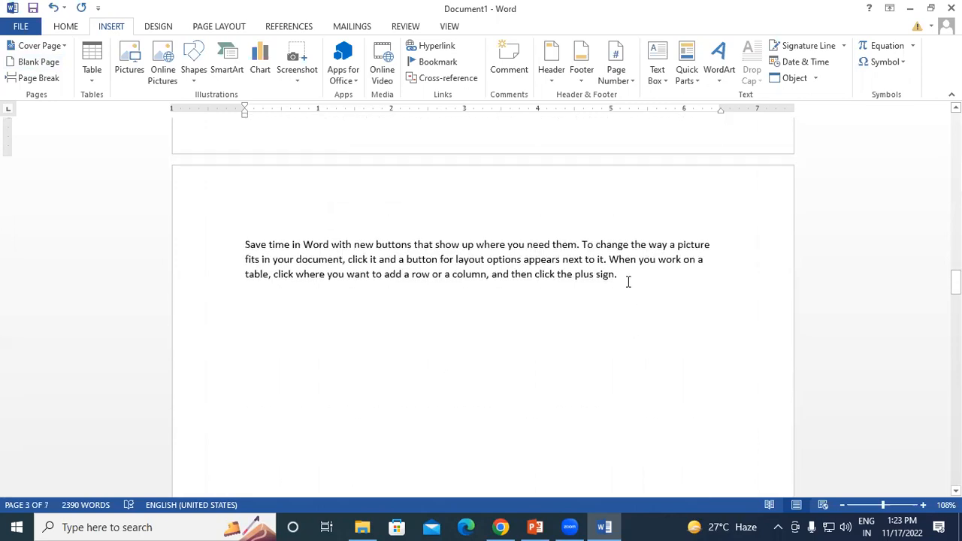
pyautogui.scroll(10, 447, 292)
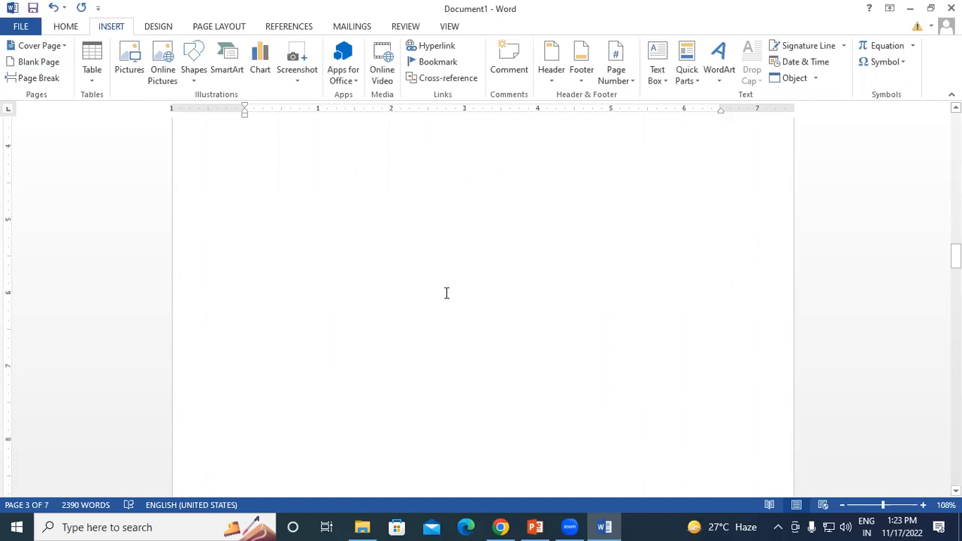
pyautogui.scroll(-3, 283, 300)
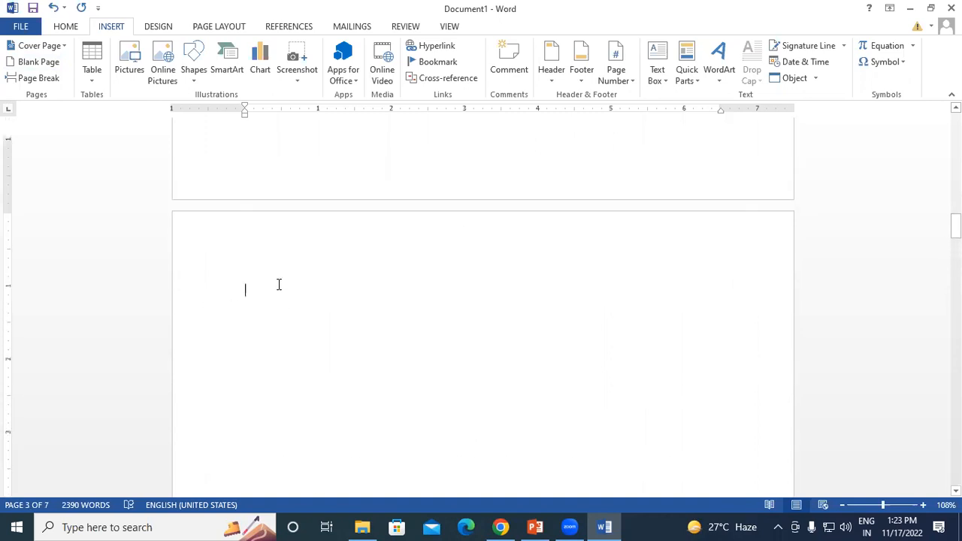
pyautogui.scroll(-4, 279, 284)
pyautogui.scroll(2, 279, 284)
pyautogui.scroll(20, 279, 284)
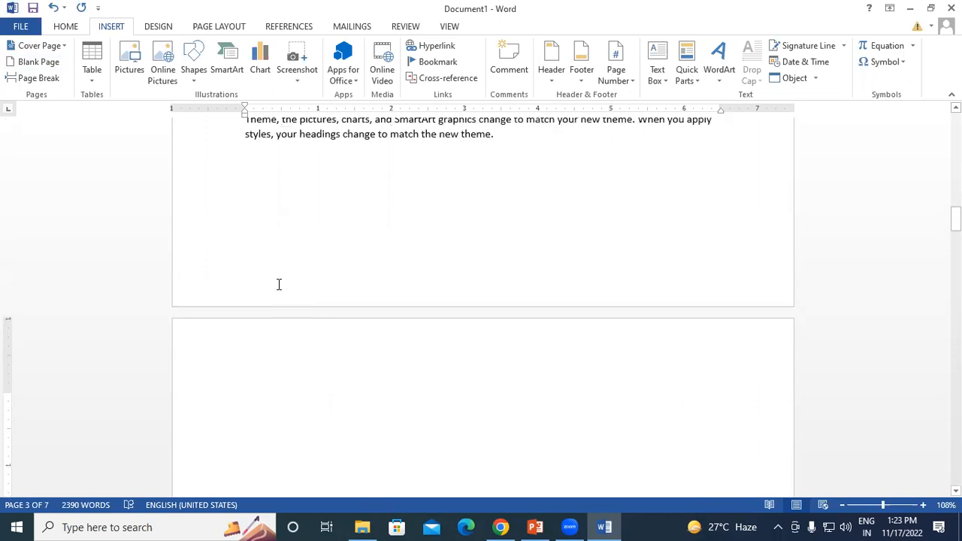
# Insert another blank page after the last remaining paragraph of page 2, which starts with "Themes and styles".
pyautogui.scroll(15, 279, 284)
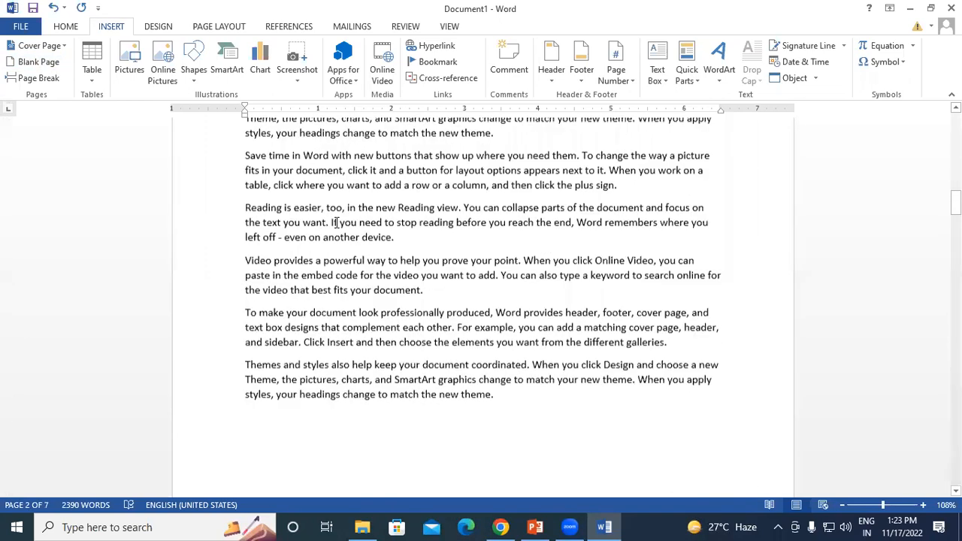
pyautogui.click(426, 227)
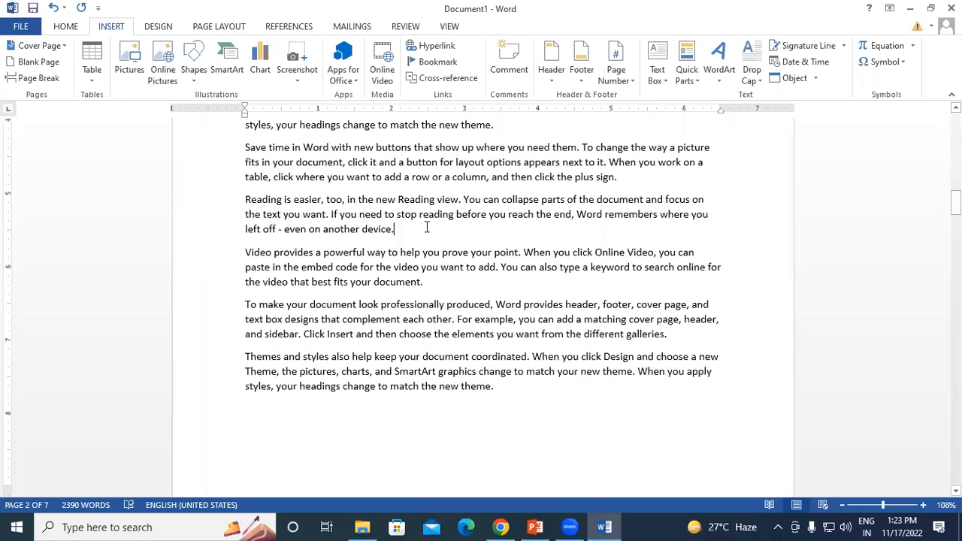
pyautogui.scroll(-3, 516, 243)
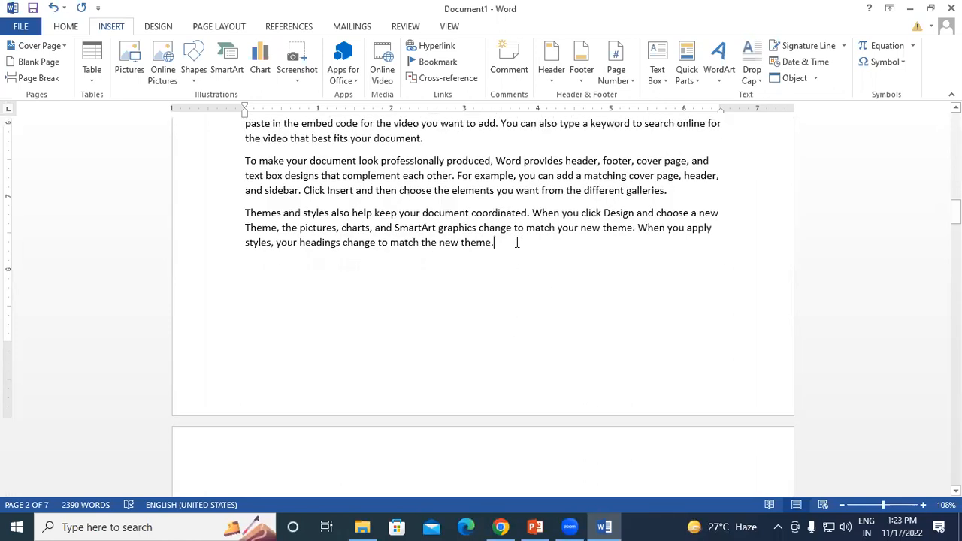
pyautogui.click(38, 62)
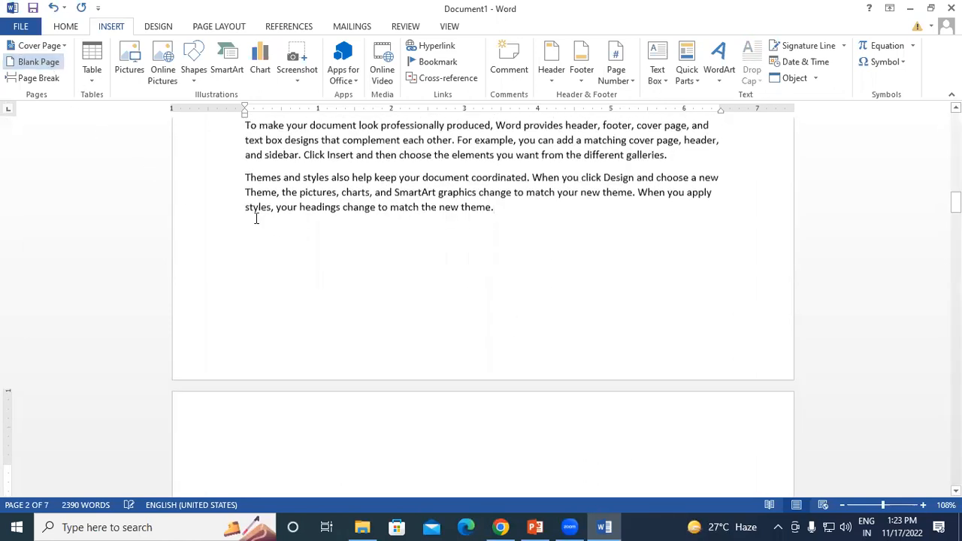
pyautogui.scroll(-3, 288, 238)
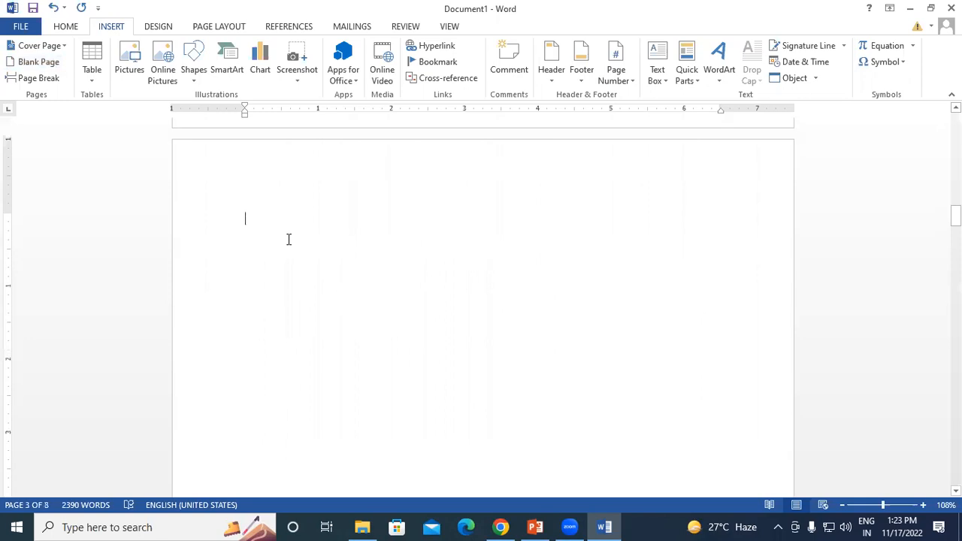
# Insert a blank page before the fourth paragraph of page 2, starting with "Video provides", and check where the text resumes.
pyautogui.scroll(15, 289, 239)
pyautogui.click(246, 242)
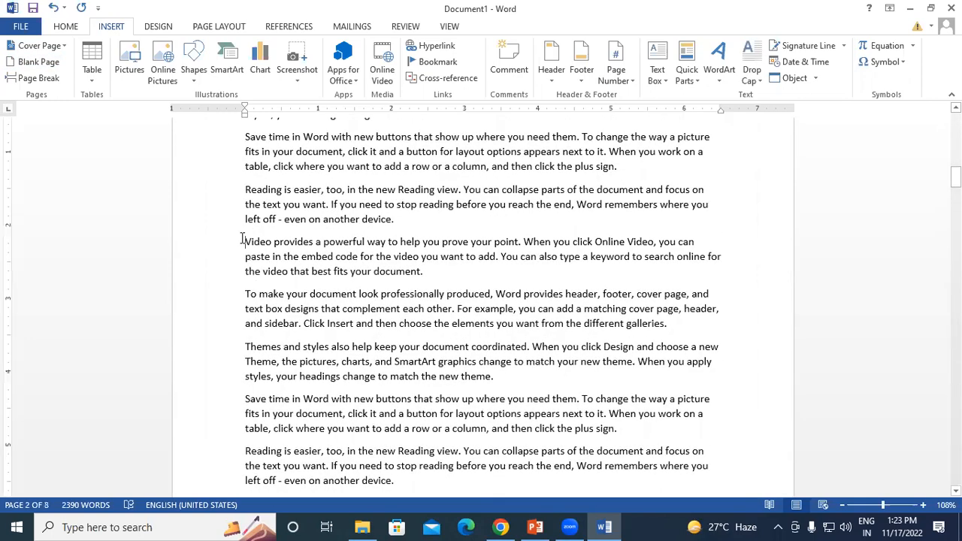
pyautogui.click(42, 64)
pyautogui.scroll(10, 354, 345)
pyautogui.scroll(-8, 359, 367)
pyautogui.scroll(-10, 335, 325)
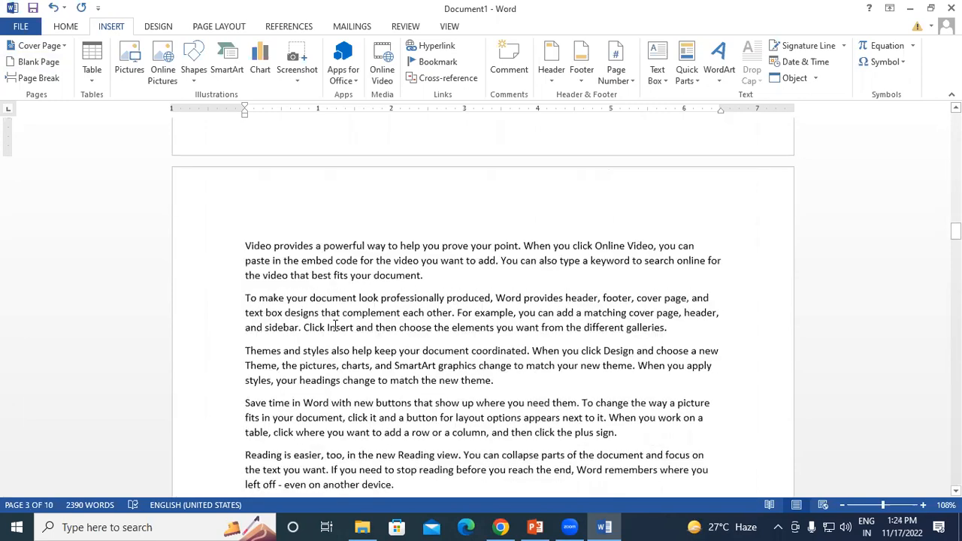
pyautogui.click(244, 245)
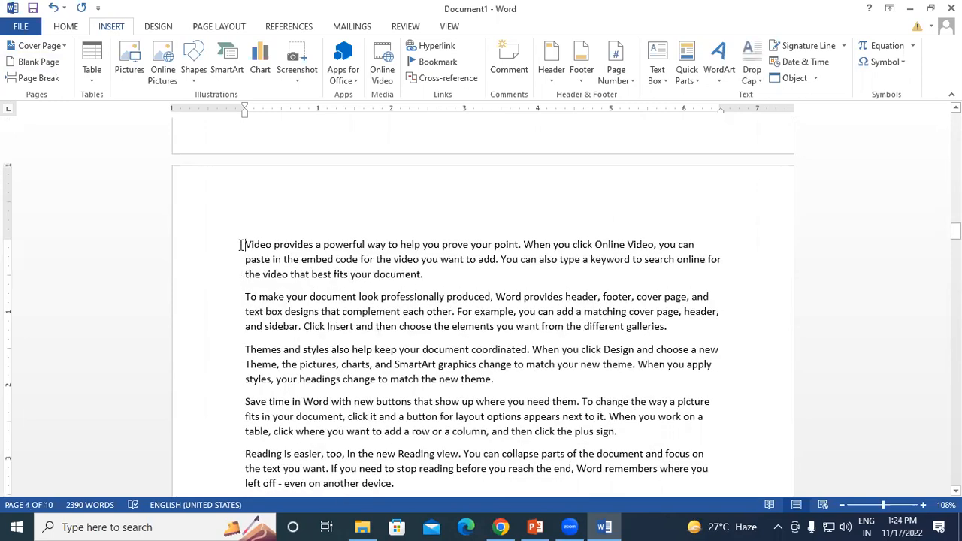
# Insert a blank page after the first paragraph of page 2 and check the empty page and the text following it.
pyautogui.scroll(15, 322, 277)
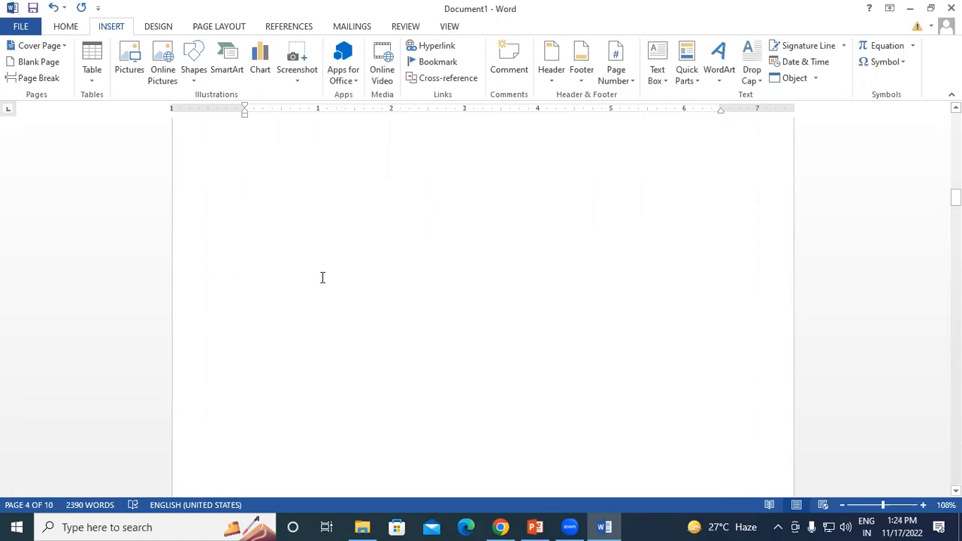
pyautogui.scroll(10, 322, 278)
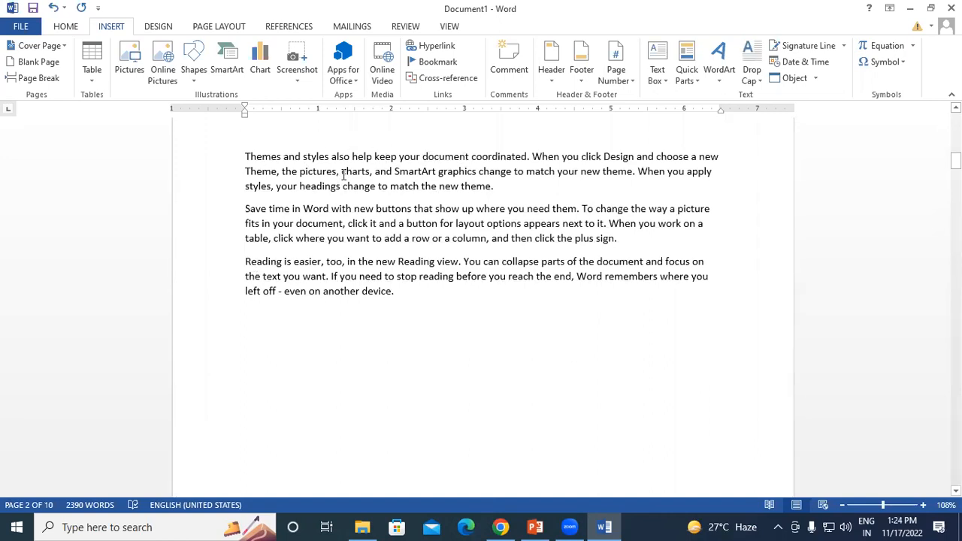
pyautogui.click(494, 187)
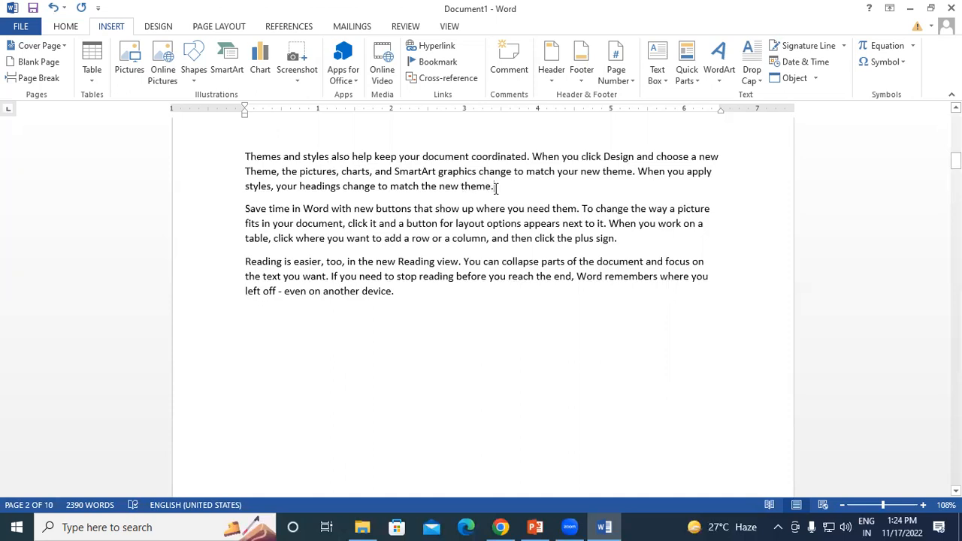
pyautogui.click(51, 63)
pyautogui.scroll(5, 390, 266)
pyautogui.scroll(-9, 390, 266)
pyautogui.scroll(-10, 391, 266)
pyautogui.scroll(-3, 392, 266)
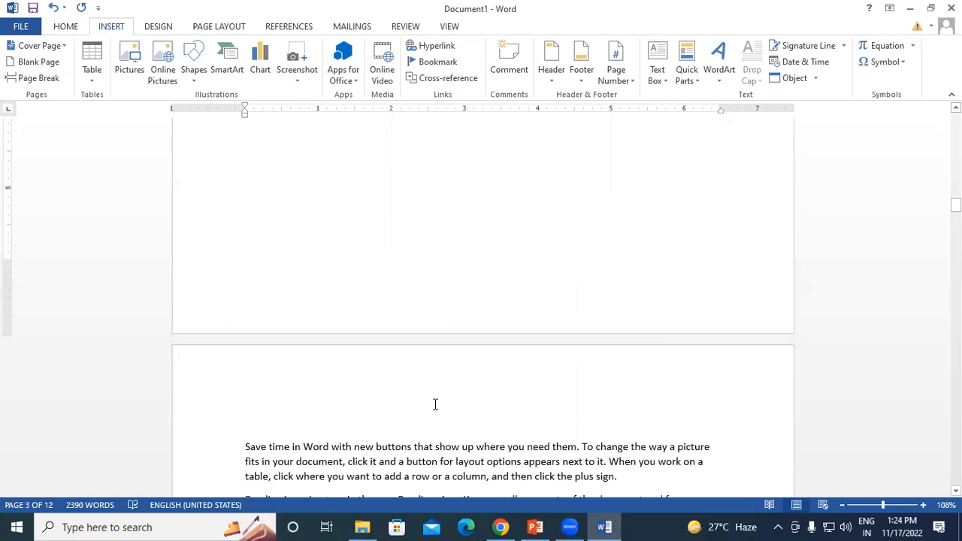
pyautogui.scroll(4, 435, 405)
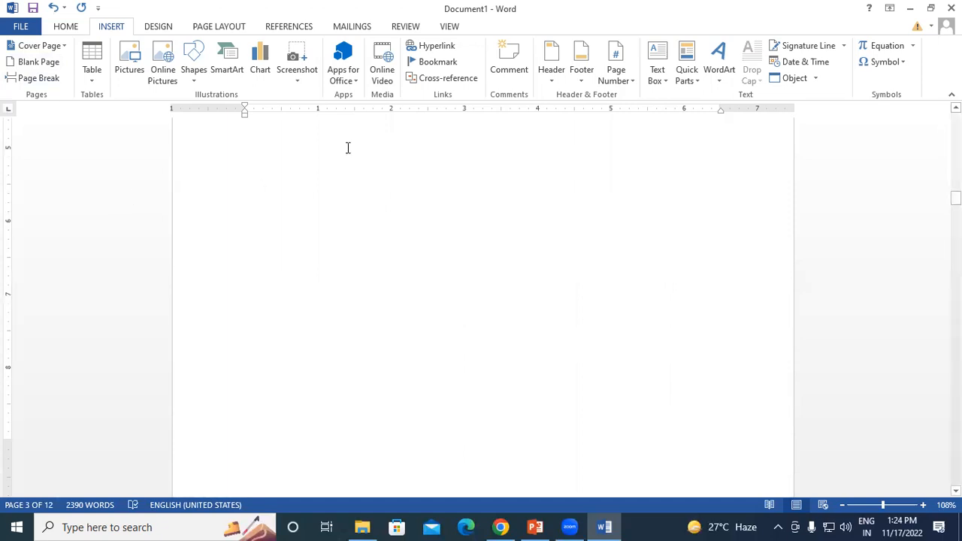
pyautogui.scroll(6, 421, 217)
pyautogui.scroll(-8, 460, 251)
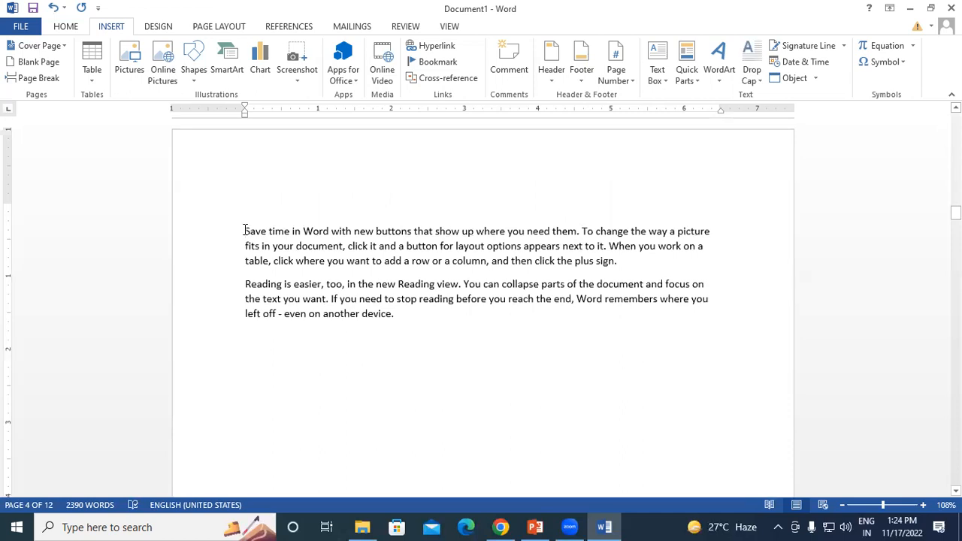
# Push the "Save time in Word" paragraph on page 4 several pages down by adding a long run of empty paragraphs before it.
pyautogui.press('Return')
pyautogui.press('Return')
pyautogui.press('Return')
pyautogui.press('Return')
pyautogui.press('Return')
pyautogui.press('Return')
pyautogui.press('Return')
pyautogui.press('Return')
pyautogui.press('Return')
pyautogui.press('Return')
pyautogui.press('Return')
pyautogui.press('Return')
pyautogui.press('Return')
pyautogui.press('Return')
pyautogui.press('Return')
pyautogui.press('Return')
pyautogui.press('Return')
pyautogui.press('Return')
pyautogui.press('Return')
pyautogui.press('Return')
pyautogui.press('Return')
pyautogui.press('Return')
pyautogui.press('Return')
pyautogui.press('Return')
pyautogui.press('Return')
pyautogui.press('Return')
pyautogui.press('Return')
pyautogui.press('Return')
pyautogui.press('Return')
pyautogui.press('Return')
pyautogui.press('Return')
pyautogui.press('Return')
pyautogui.press('Return')
pyautogui.press('Return')
pyautogui.press('Return')
pyautogui.press('Return')
pyautogui.press('Return')
pyautogui.press('Return')
pyautogui.press('Return')
pyautogui.press('Return')
pyautogui.press('Return')
pyautogui.press('Return')
pyautogui.press('Return')
pyautogui.press('Return')
pyautogui.press('Return')
pyautogui.press('Return')
pyautogui.press('Return')
pyautogui.press('Return')
pyautogui.press('Return')
pyautogui.press('Return')
pyautogui.press('Return')
pyautogui.press('Return')
pyautogui.press('Return')
pyautogui.press('Return')
pyautogui.press('Return')
pyautogui.press('Return')
pyautogui.press('Return')
pyautogui.press('Return')
pyautogui.press('Return')
pyautogui.press('Return')
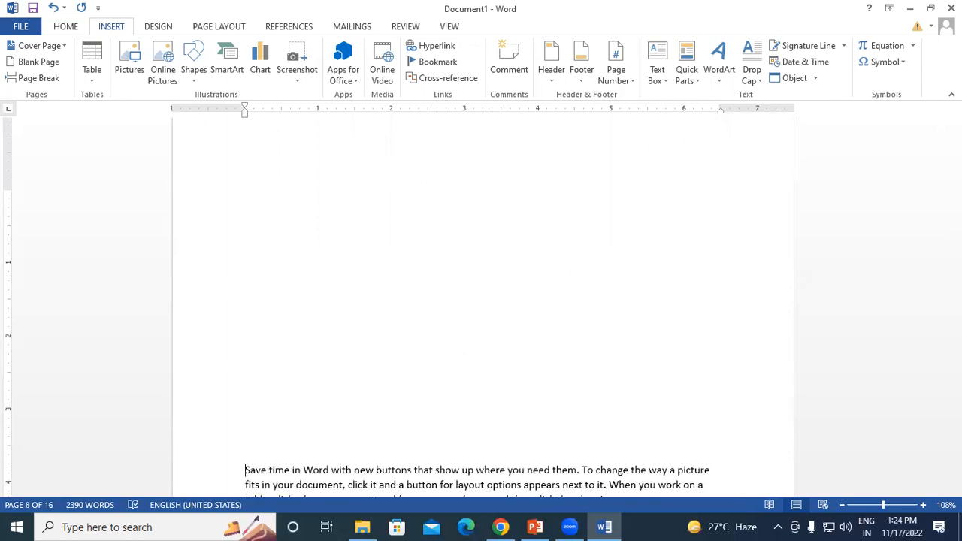
# Look back over the empty pages made with blank paragraphs and return to the first page of the document.
pyautogui.scroll(8, 288, 206)
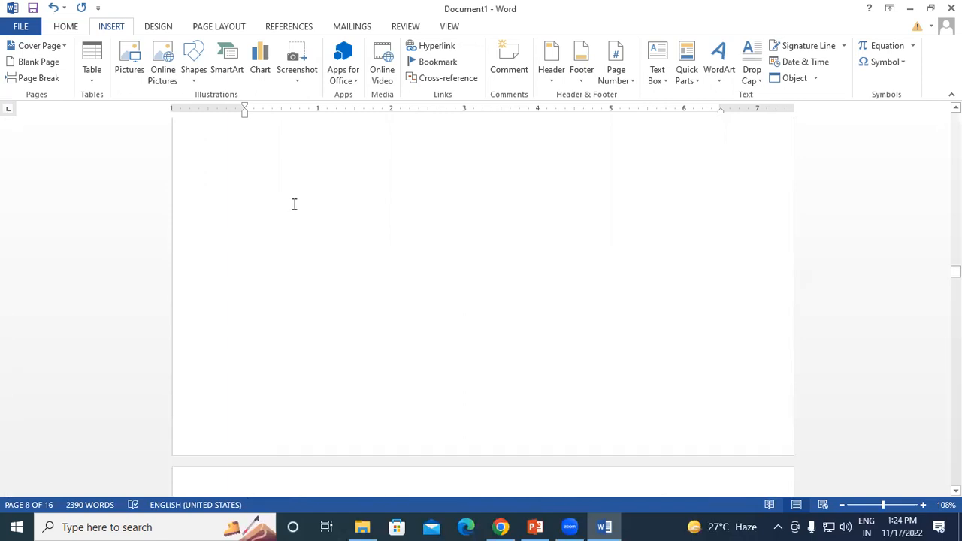
pyautogui.scroll(10, 293, 203)
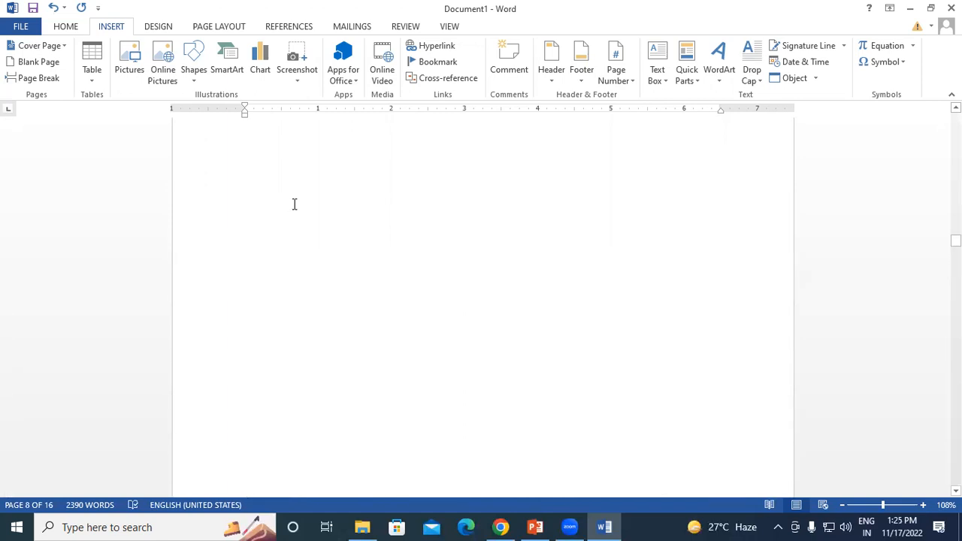
pyautogui.scroll(10, 294, 203)
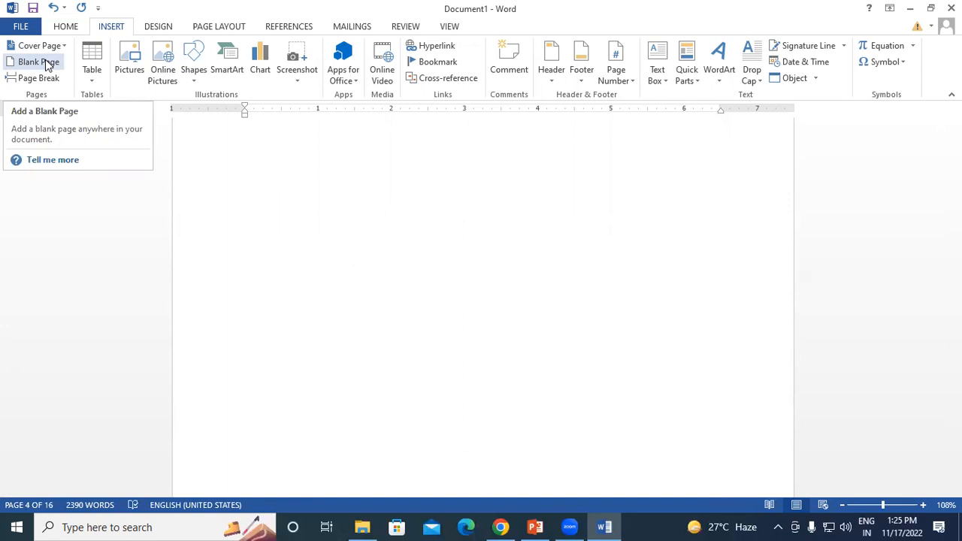
pyautogui.moveTo(955, 199); pyautogui.dragTo(955, 114)
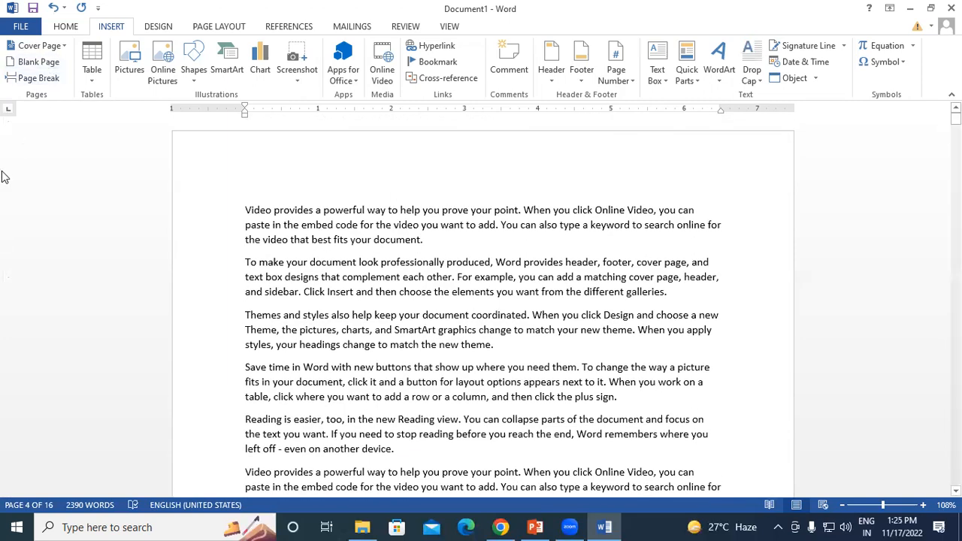
pyautogui.click(438, 248)
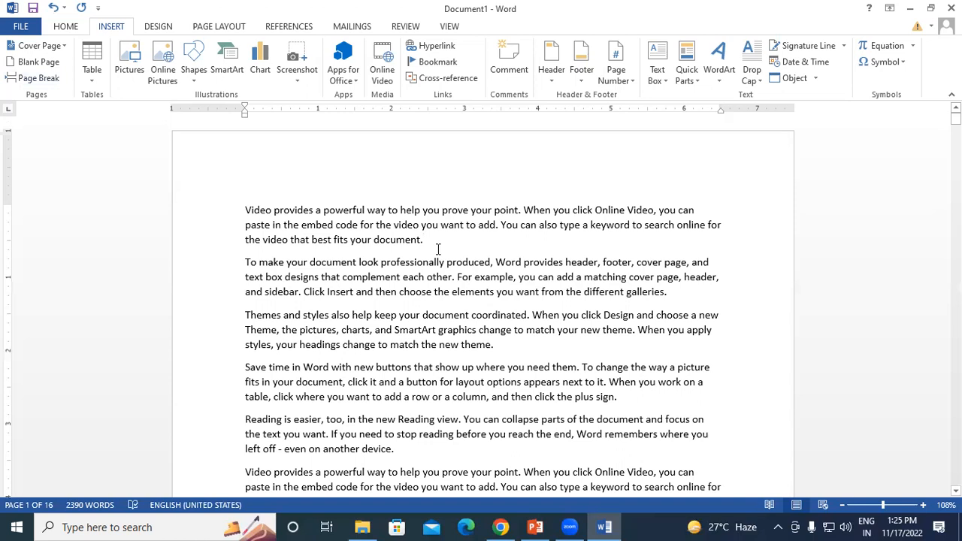
# Examine where the text of page 1 ends and how page 2 leads into the blank page.
pyautogui.scroll(-15, 438, 248)
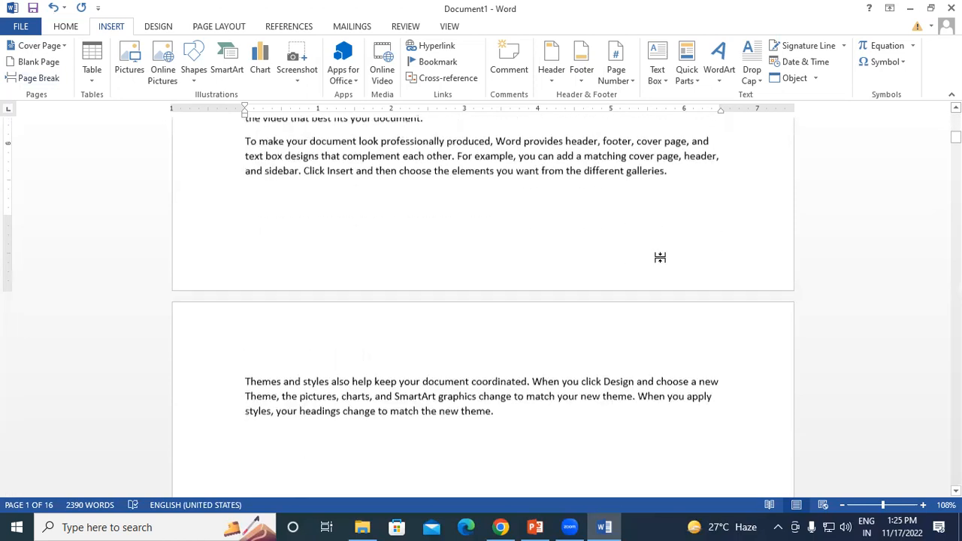
pyautogui.scroll(-1, 645, 256)
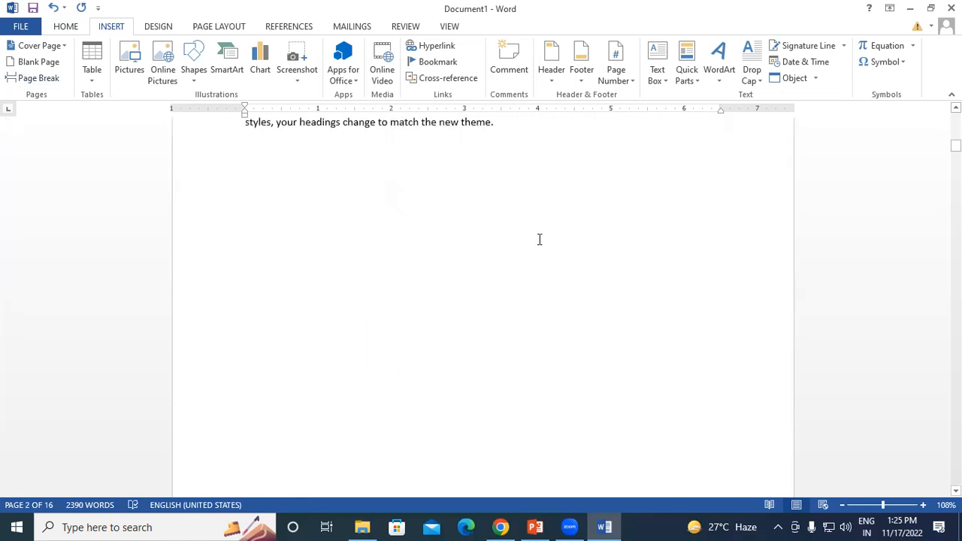
pyautogui.scroll(-5, 539, 239)
pyautogui.scroll(2, 389, 258)
pyautogui.scroll(-1, 508, 234)
pyautogui.scroll(3, 461, 258)
pyautogui.scroll(-3, 444, 262)
pyautogui.scroll(1, 433, 238)
pyautogui.scroll(15, 492, 215)
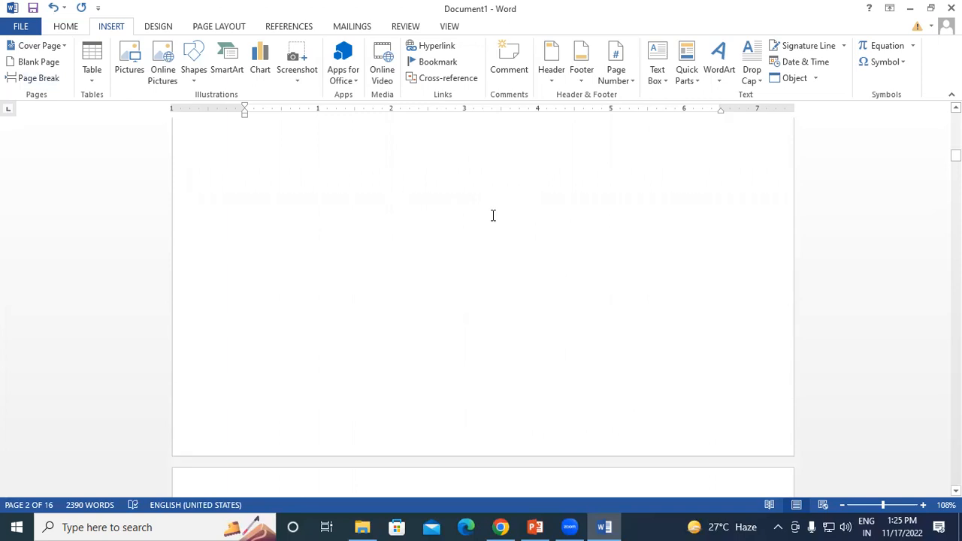
# Recheck the transition from page 1 to the single paragraph on page 2 and the empty space below it.
pyautogui.click(533, 309)
pyautogui.scroll(-3, 781, 284)
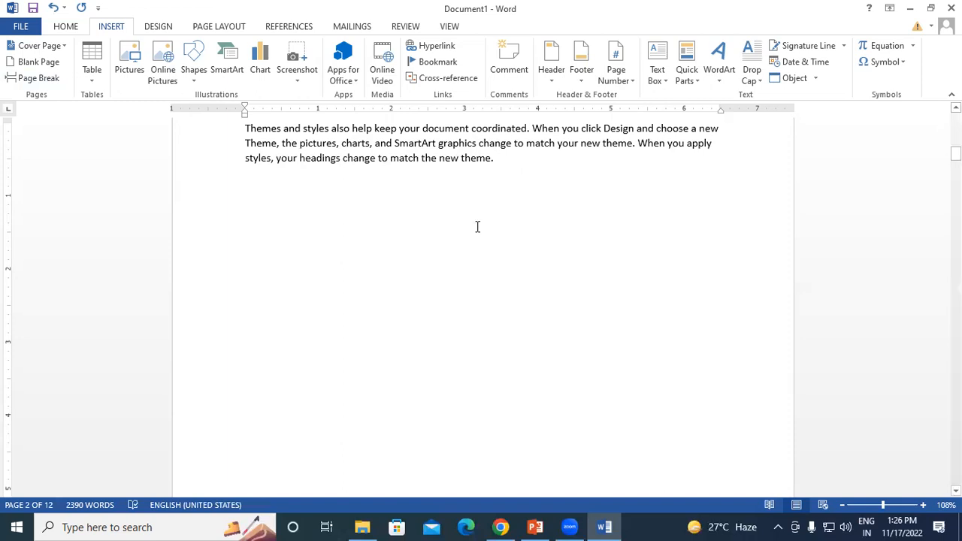
pyautogui.scroll(3, 496, 255)
pyautogui.scroll(-3, 440, 278)
pyautogui.scroll(5, 445, 281)
pyautogui.scroll(8, 448, 283)
pyautogui.scroll(-10, 458, 269)
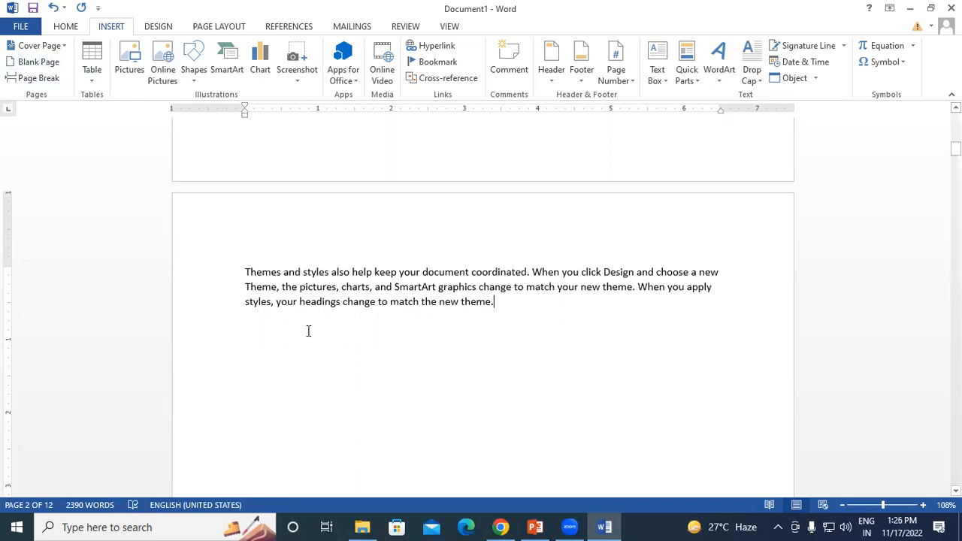
# Try a paragraph break in the document's first paragraph just before "When you click Online Video", and undo it.
pyautogui.scroll(4, 323, 323)
pyautogui.click(698, 252)
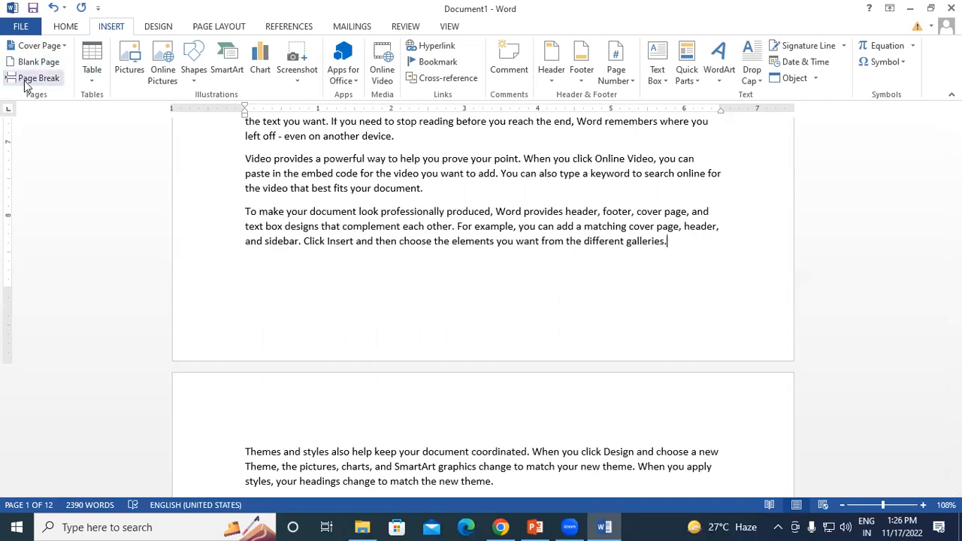
pyautogui.scroll(4, 608, 296)
pyautogui.scroll(9, 608, 296)
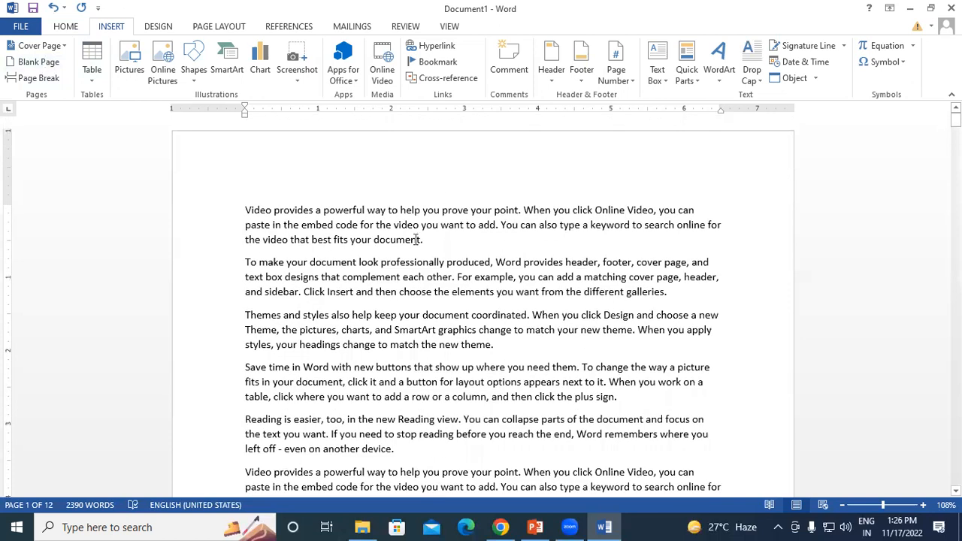
pyautogui.click(524, 210)
pyautogui.press('Return')
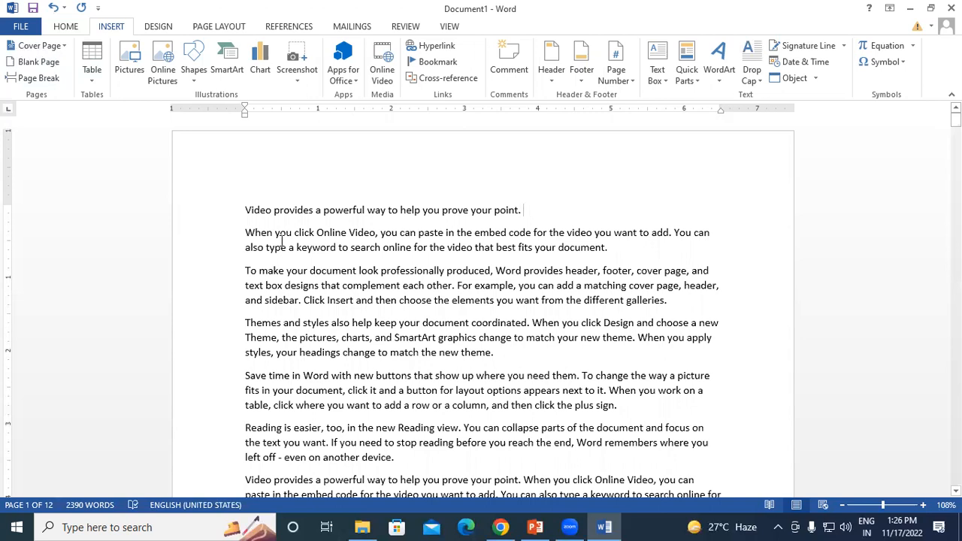
pyautogui.press('Delete')
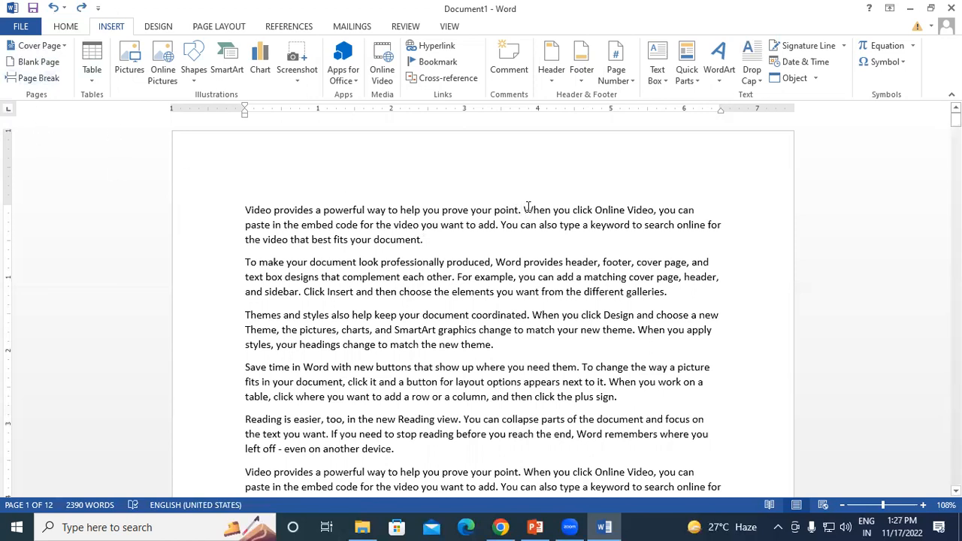
# Insert a page break before the first "Themes and styles" paragraph on page 1 and check the resulting pages.
pyautogui.moveTo(521, 210); pyautogui.dragTo(245, 210)
pyautogui.click(368, 239)
pyautogui.scroll(-2, 507, 220)
pyautogui.moveTo(246, 139); pyautogui.dragTo(689, 236)
pyautogui.click(653, 243)
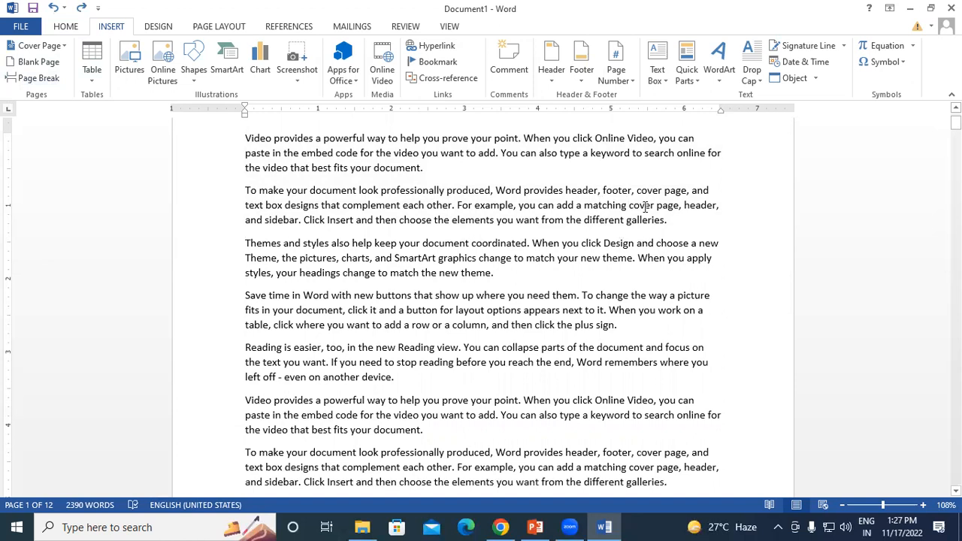
pyautogui.click(245, 243)
pyautogui.click(47, 79)
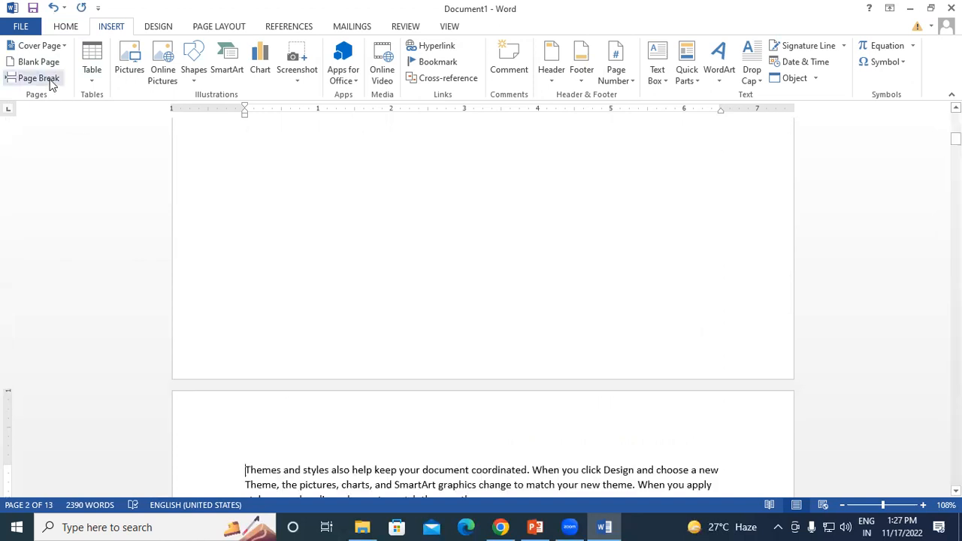
pyautogui.scroll(3, 380, 238)
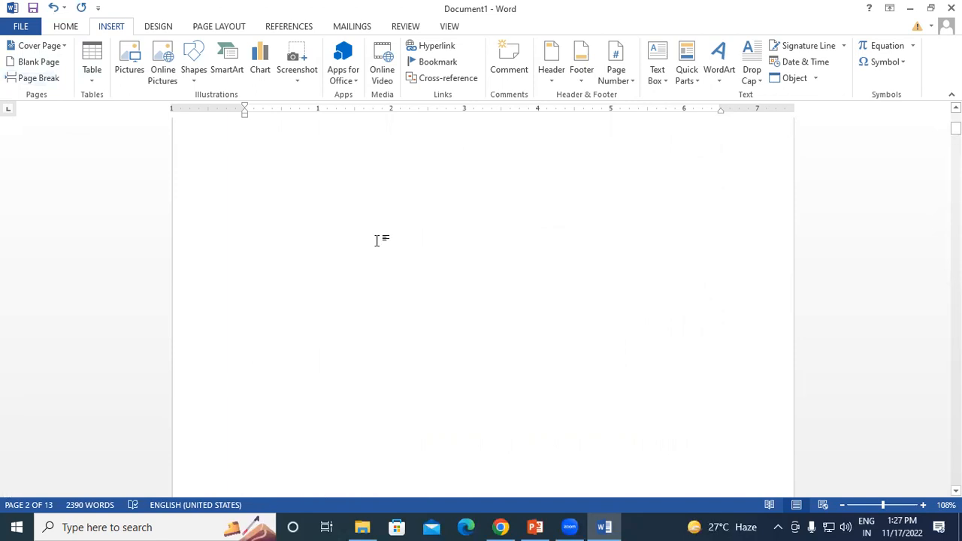
pyautogui.scroll(2, 377, 240)
pyautogui.scroll(-2, 331, 262)
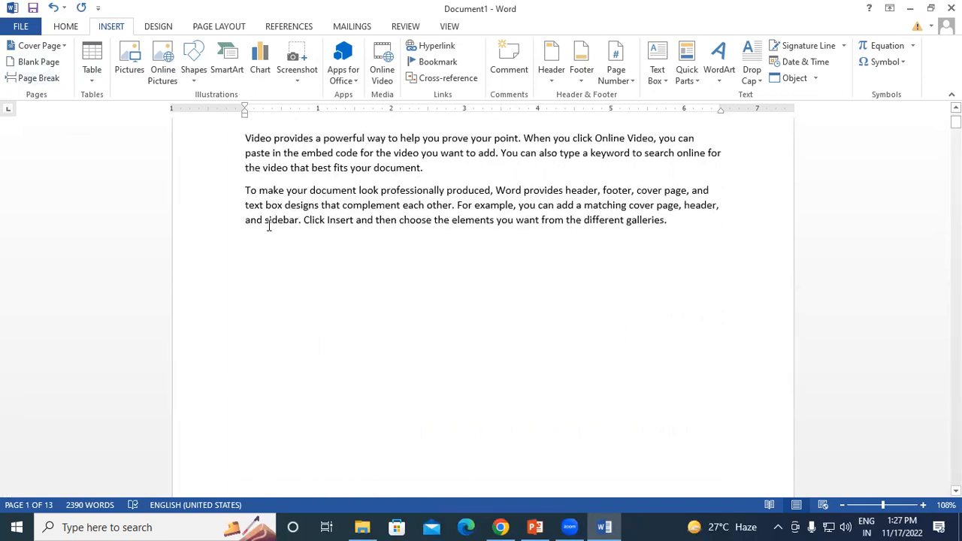
# Insert a page break before the "To make your document look professionally produced" paragraph on page 1 and review both pages.
pyautogui.moveTo(247, 137); pyautogui.dragTo(332, 168)
pyautogui.click(522, 285)
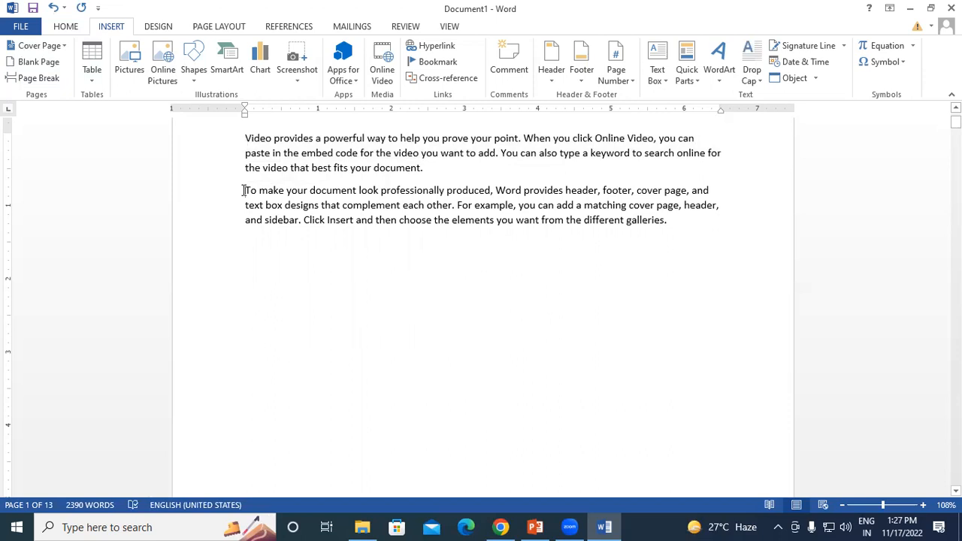
pyautogui.moveTo(245, 139); pyautogui.dragTo(514, 207)
pyautogui.click(424, 293)
pyautogui.moveTo(424, 174); pyautogui.dragTo(376, 155)
pyautogui.click(365, 244)
pyautogui.click(242, 190)
pyautogui.click(34, 78)
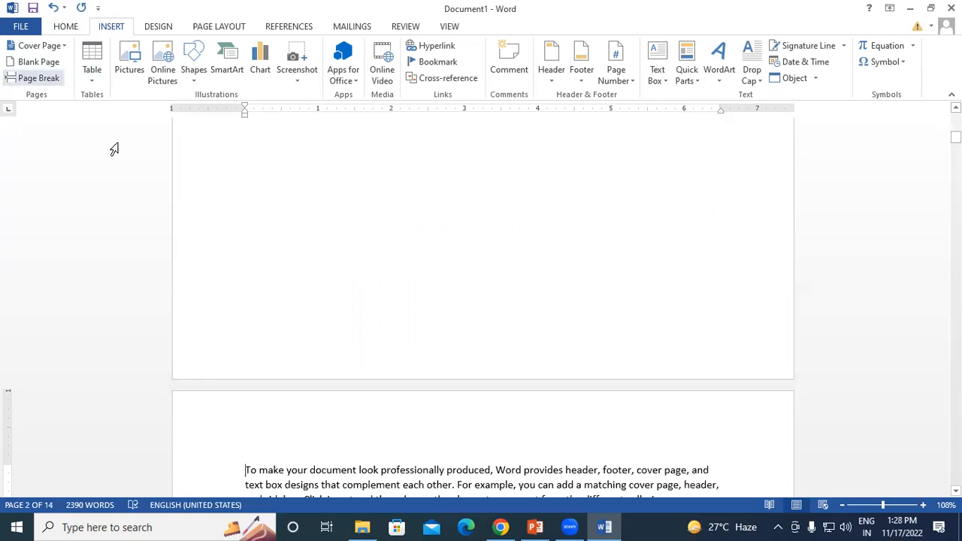
pyautogui.scroll(-5, 266, 361)
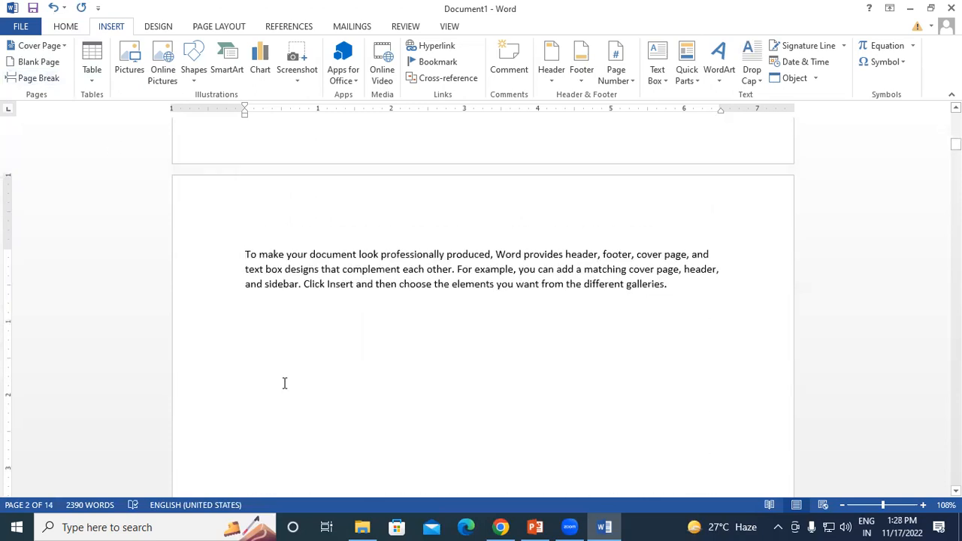
pyautogui.scroll(20, 284, 383)
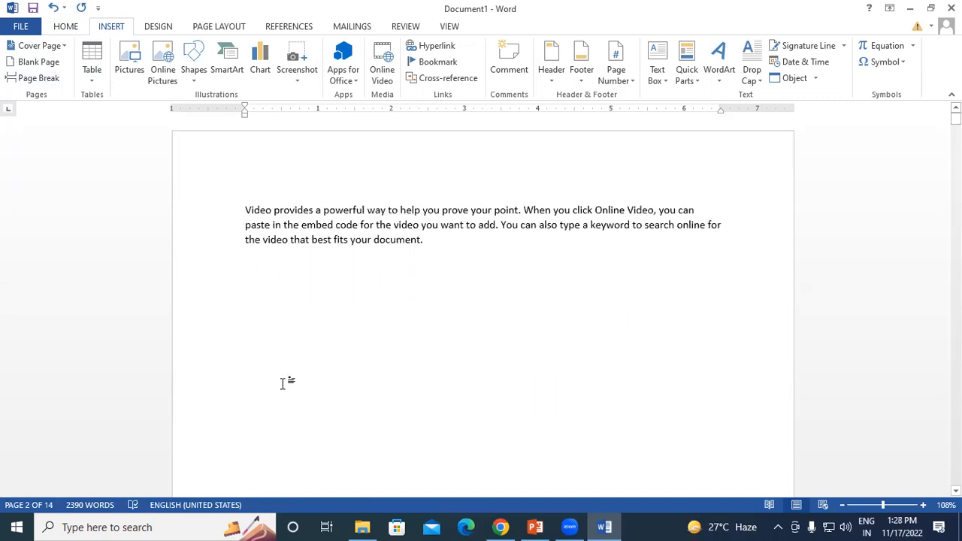
# Close the document without saving its changes.
pyautogui.click(522, 210)
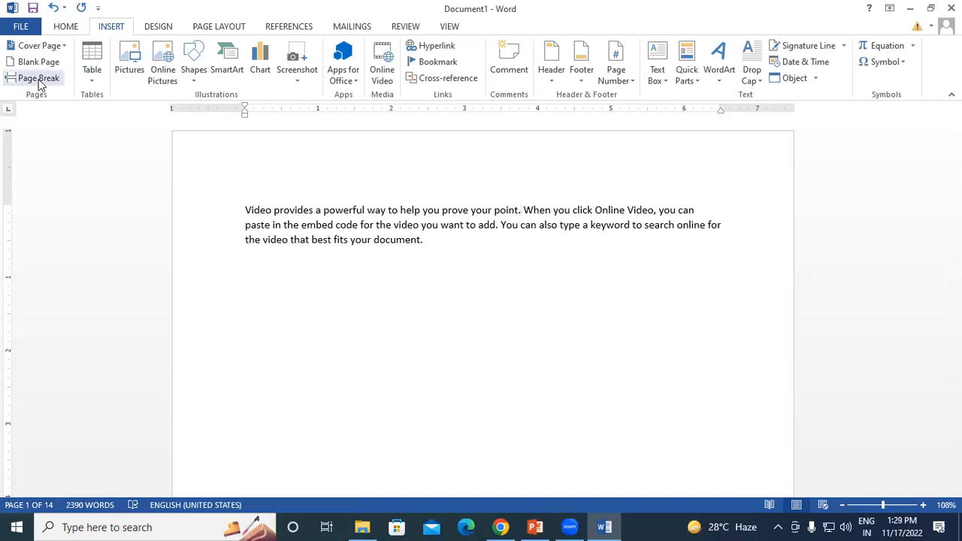
pyautogui.click(951, 8)
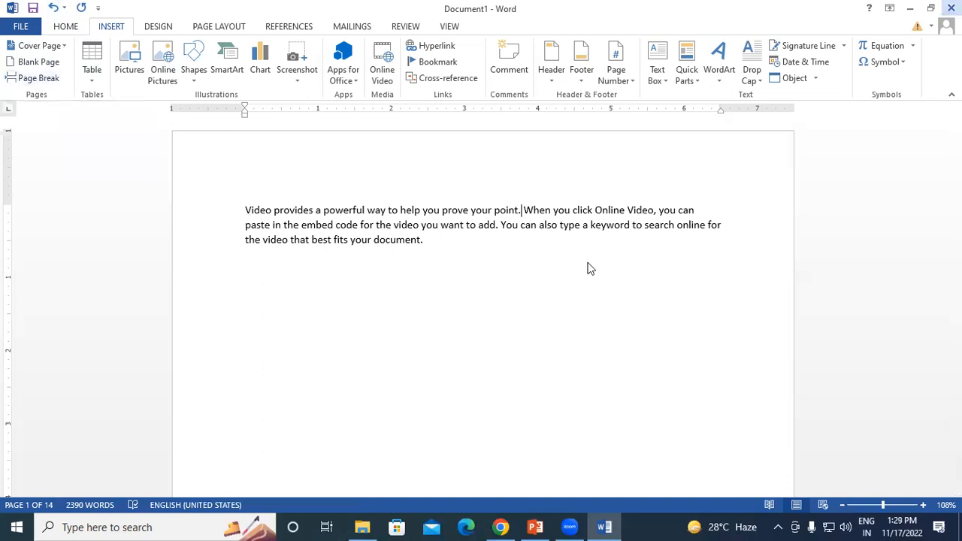
pyautogui.click(502, 291)
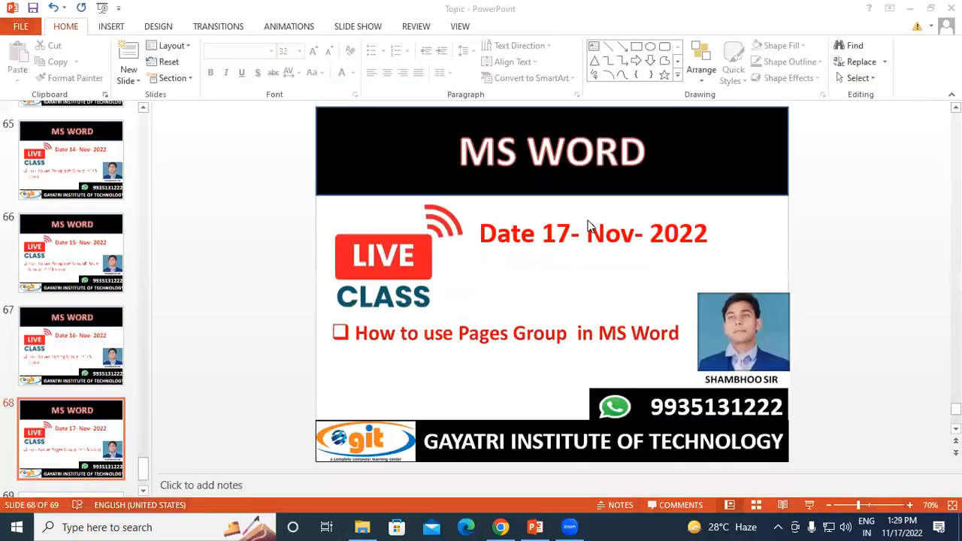
# Relaunch Word by running winword and create a blank document.
pyautogui.press('super+r')
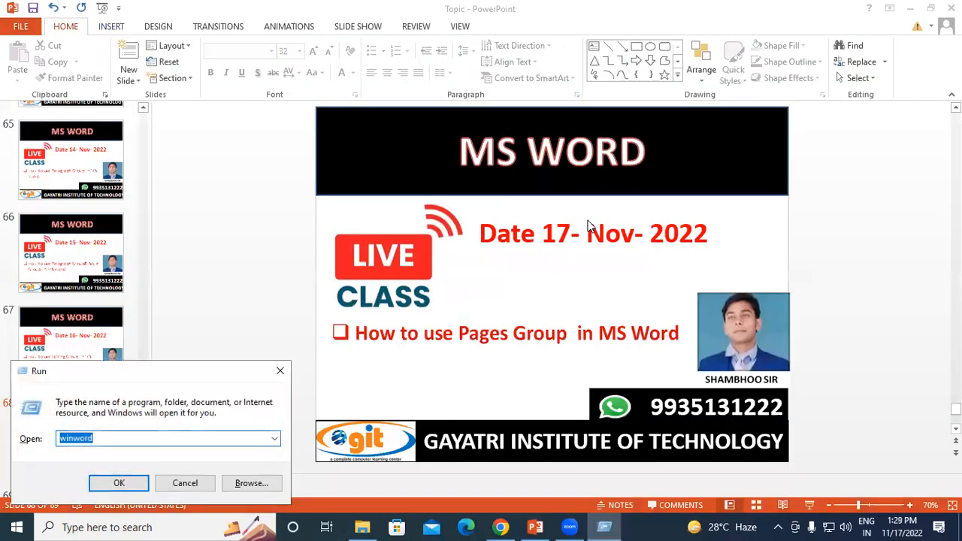
pyautogui.press('Return')
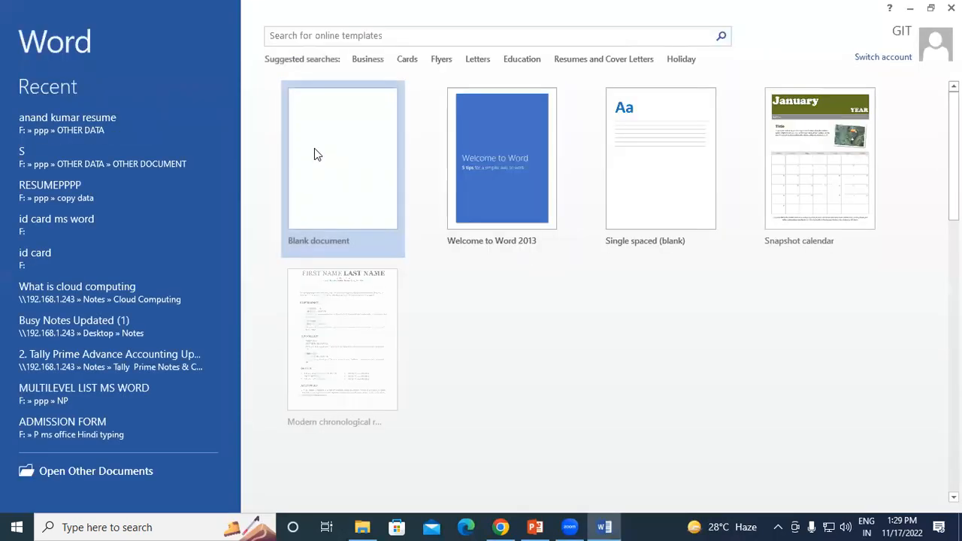
pyautogui.click(315, 155)
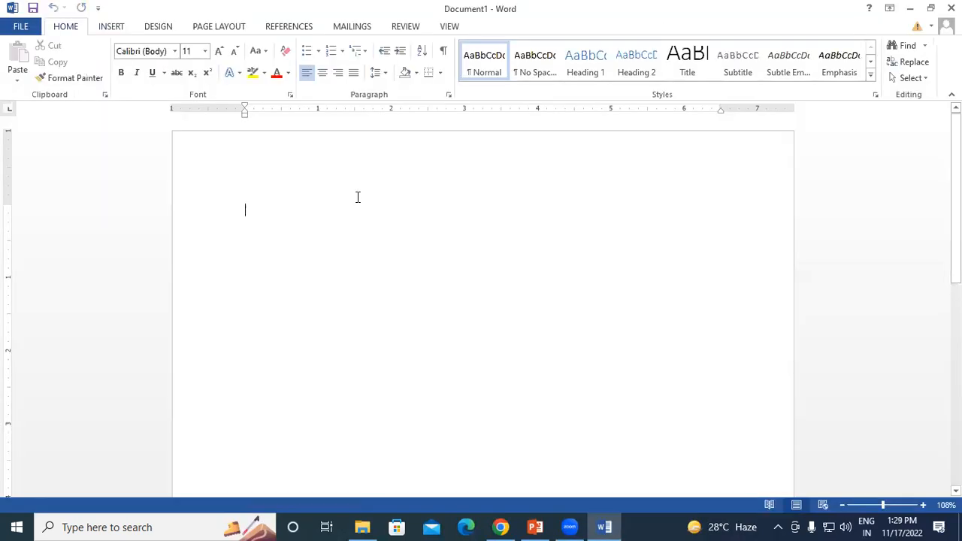
# Generate two paragraphs of sample text with =rand(2).
pyautogui.write('=r')
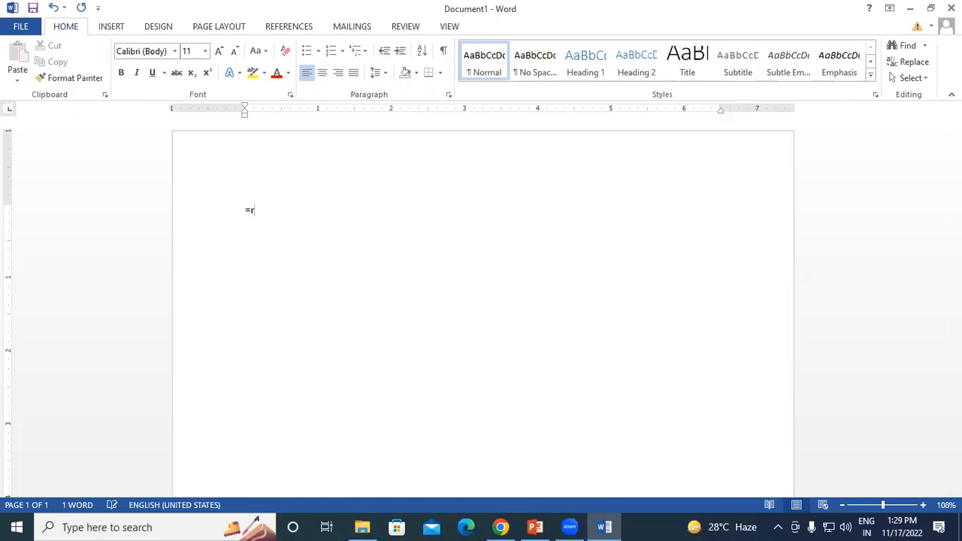
pyautogui.write('and(2)')
pyautogui.press('Return')
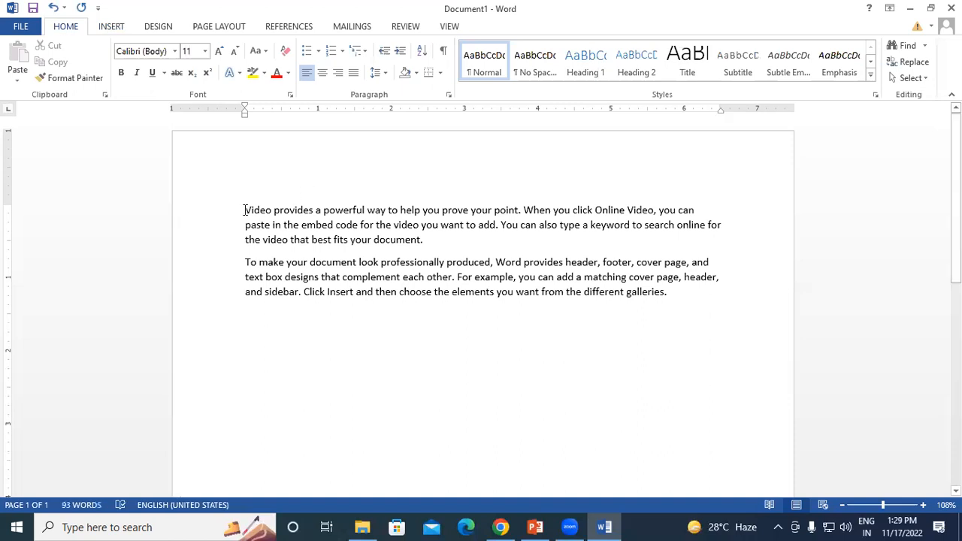
# Insert a page break at the end of the first paragraph, after "best fits your document.".
pyautogui.click(244, 210)
pyautogui.moveTo(244, 211); pyautogui.dragTo(333, 225)
pyautogui.click(372, 241)
pyautogui.moveTo(243, 210); pyautogui.dragTo(421, 241)
pyautogui.click(426, 238)
pyautogui.click(423, 324)
pyautogui.click(428, 239)
pyautogui.click(113, 26)
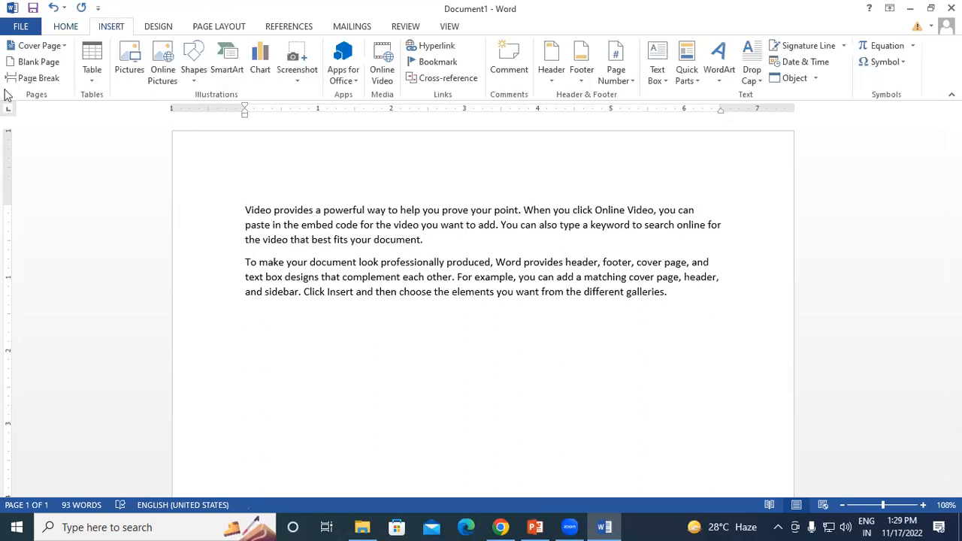
pyautogui.click(46, 80)
# Examine how the page break divides the two paragraphs between page 1 and page 2.
pyautogui.scroll(8, 397, 245)
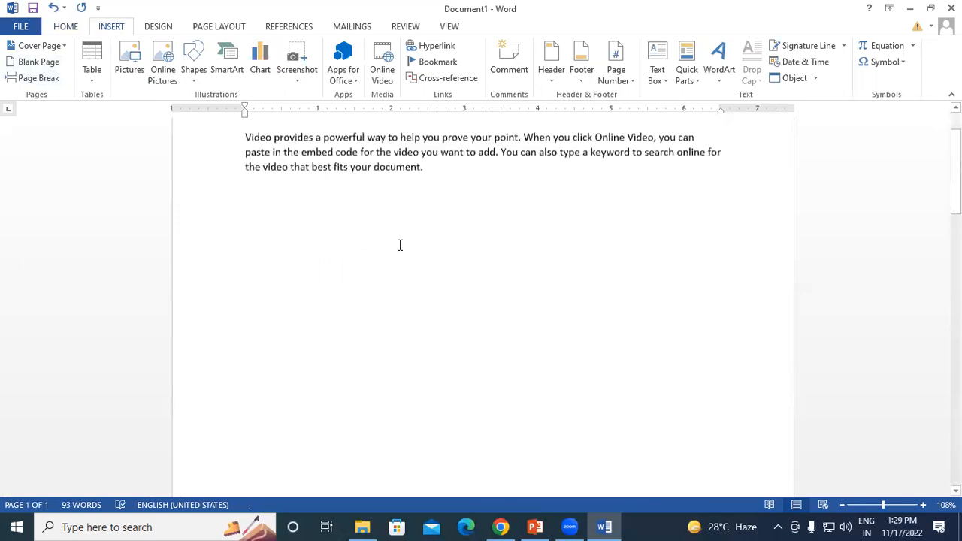
pyautogui.moveTo(245, 211); pyautogui.dragTo(363, 241)
pyautogui.click(426, 240)
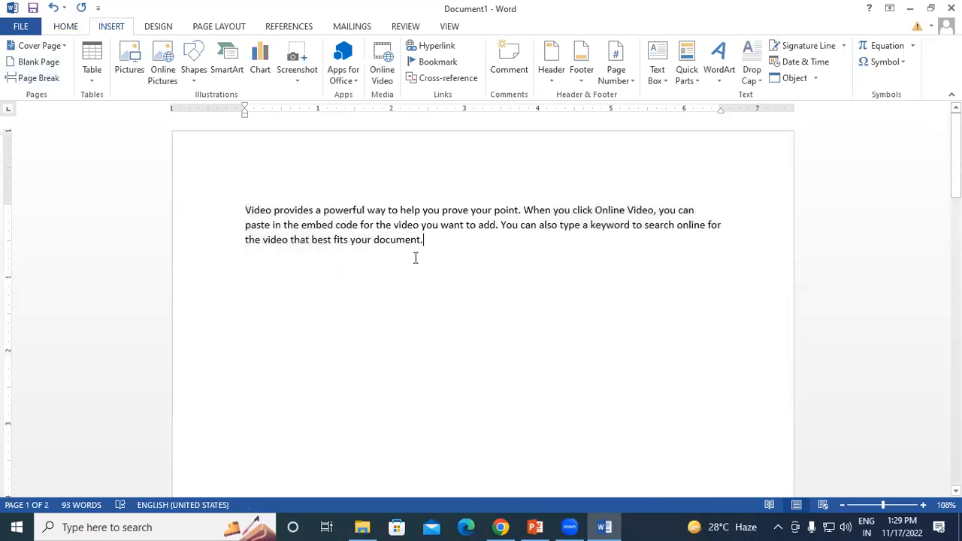
pyautogui.scroll(-3, 400, 273)
pyautogui.scroll(-8, 398, 274)
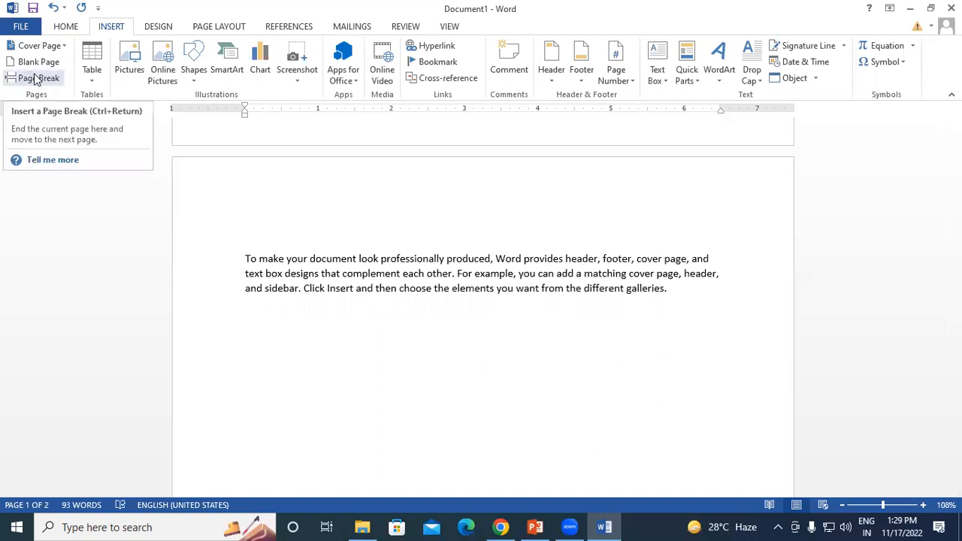
pyautogui.click(248, 259)
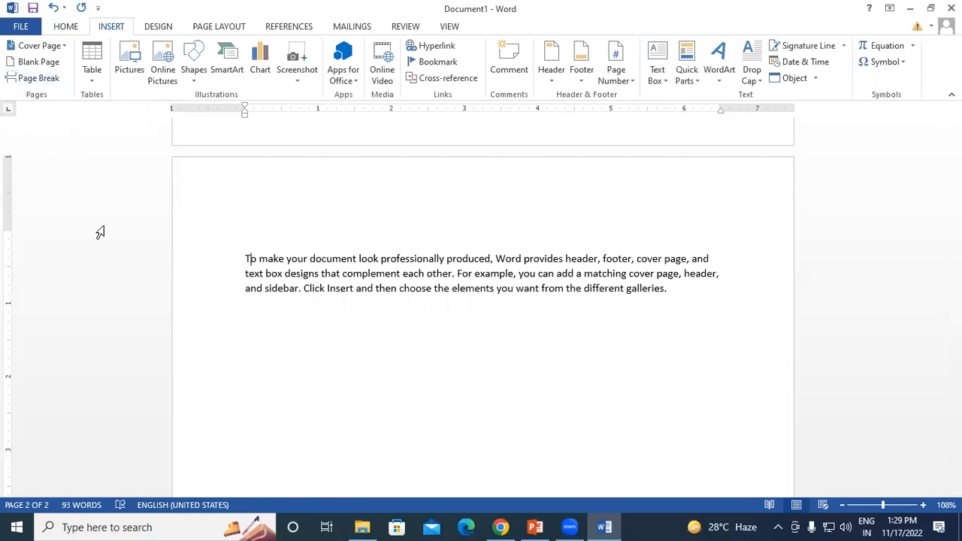
pyautogui.scroll(1, 222, 296)
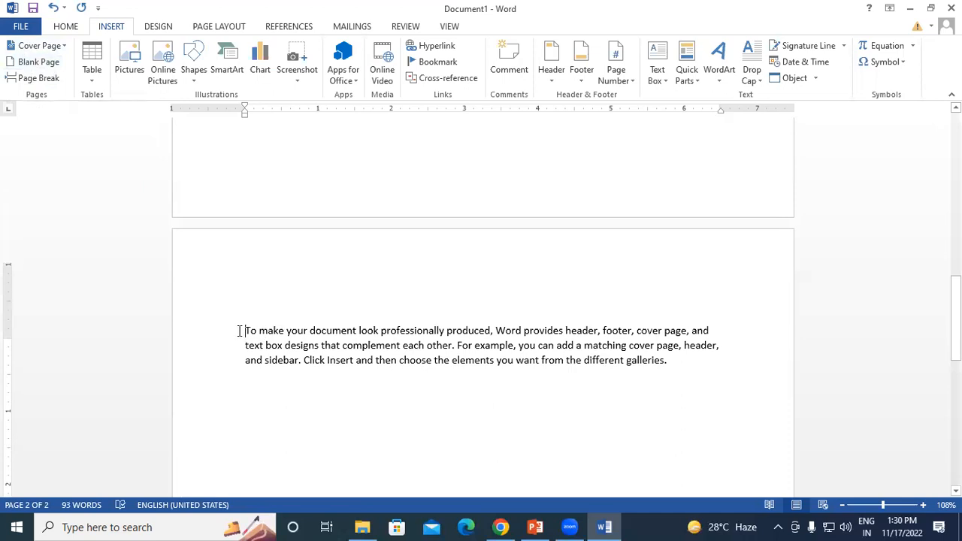
pyautogui.scroll(10, 239, 330)
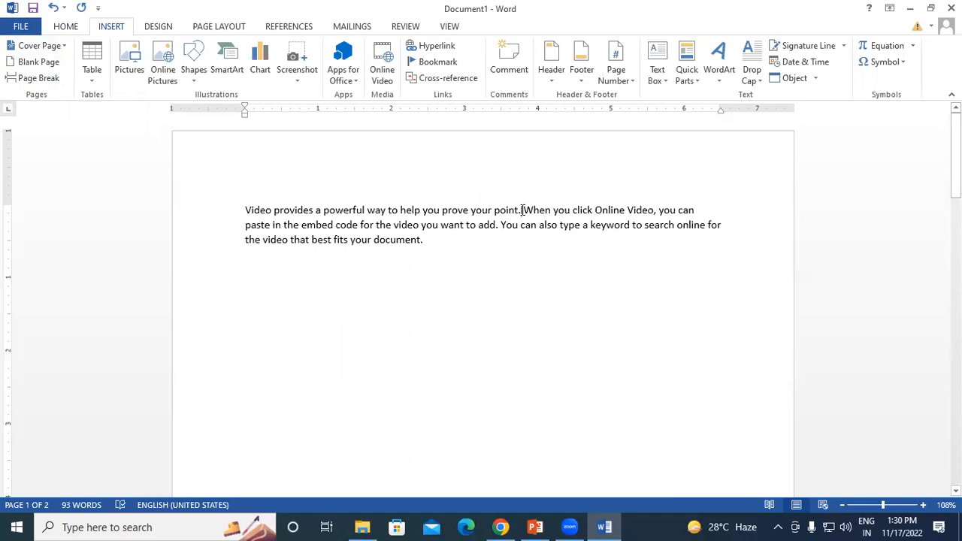
# Try a page break inside the first paragraph after "prove your point.", check the pages and undo it.
pyautogui.click(522, 209)
pyautogui.hotkey('ctrl', 'Return')
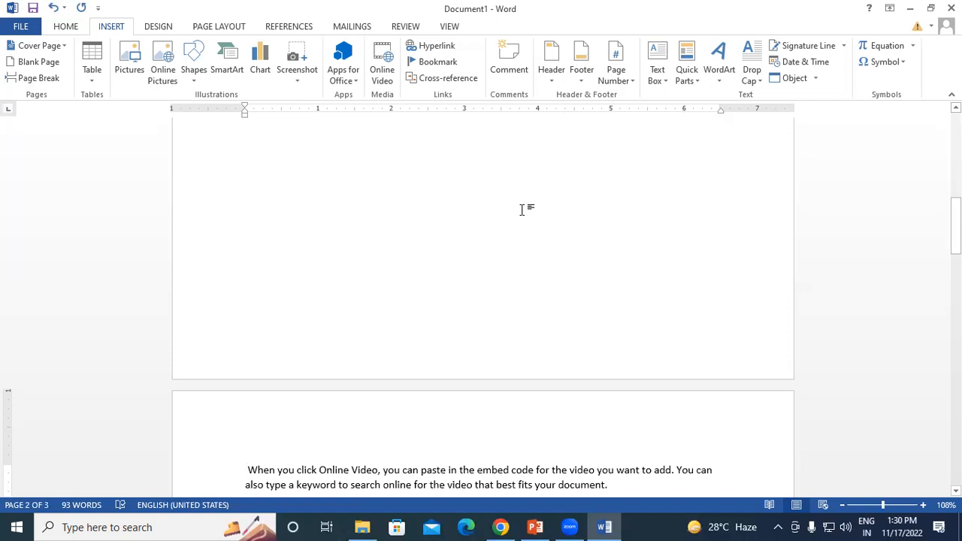
pyautogui.scroll(15, 522, 209)
pyautogui.scroll(-5, 386, 214)
pyautogui.scroll(3, 386, 214)
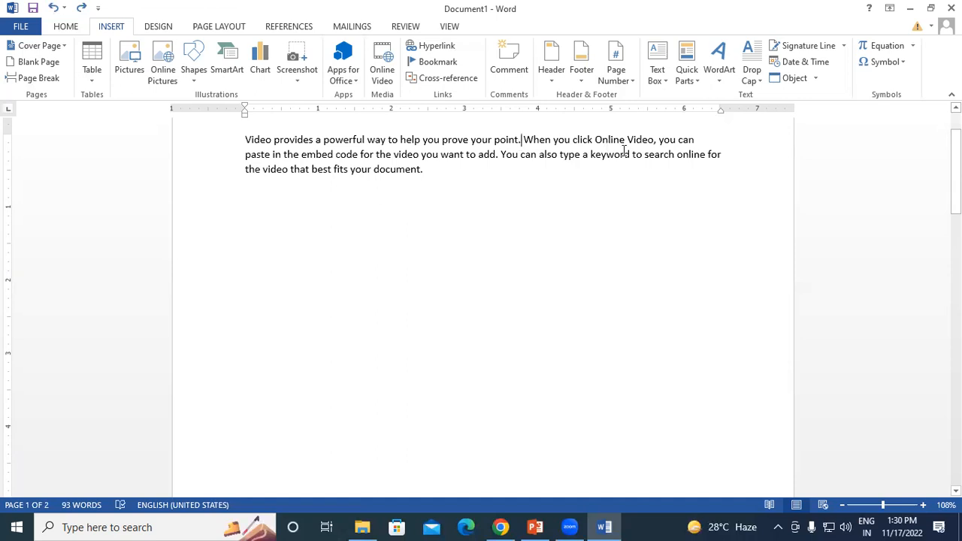
# Compare a paragraph break with a page break after "prove your point.", removing each one again.
pyautogui.press('Return')
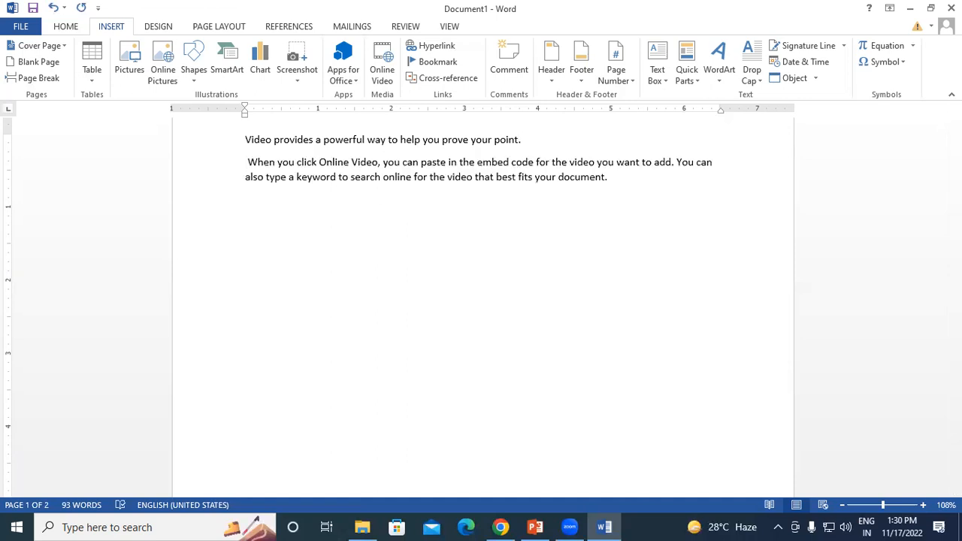
pyautogui.press('BackSpace')
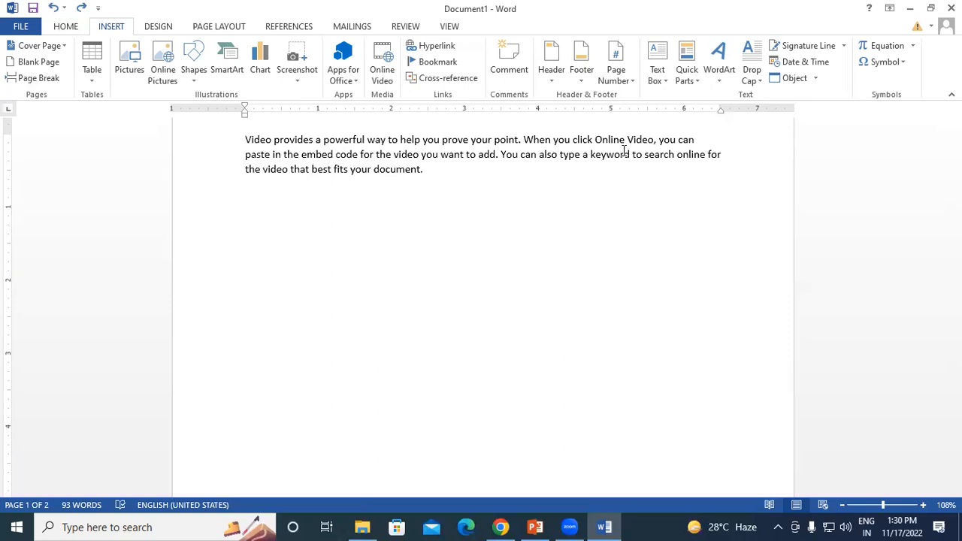
pyautogui.hotkey('ctrl', 'Return')
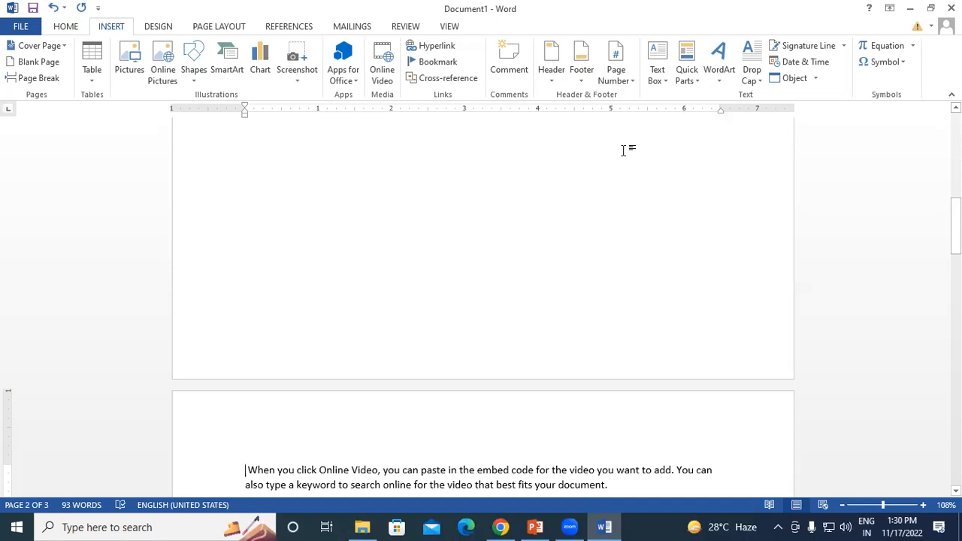
pyautogui.hotkey('ctrl', 'z')
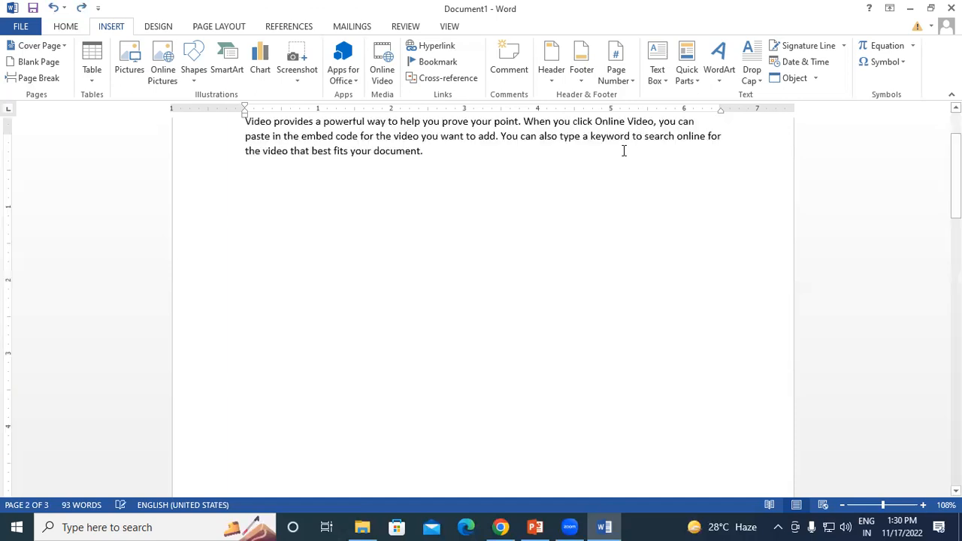
pyautogui.click(440, 172)
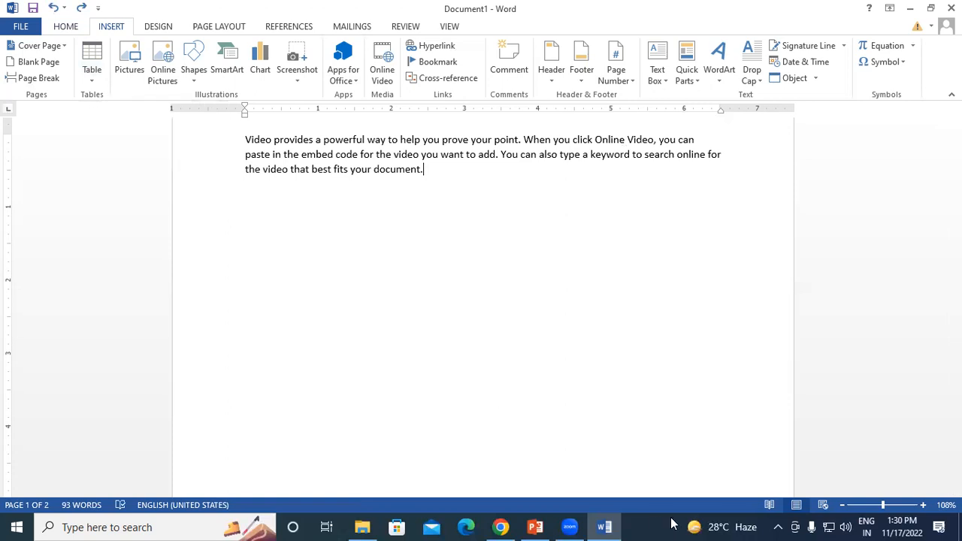
pyautogui.click(782, 298)
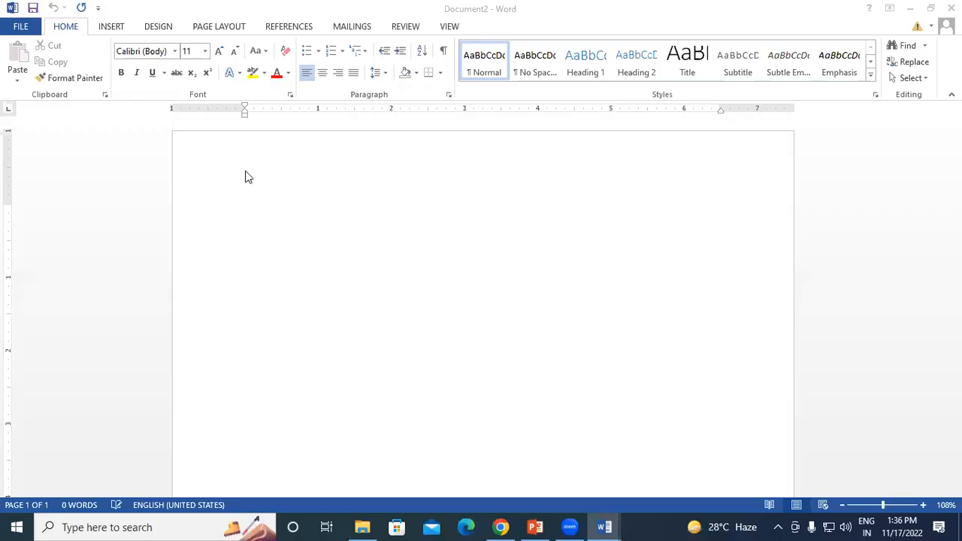
# Try a table of one row and ten columns in the blank document and undo it.
pyautogui.click(270, 176)
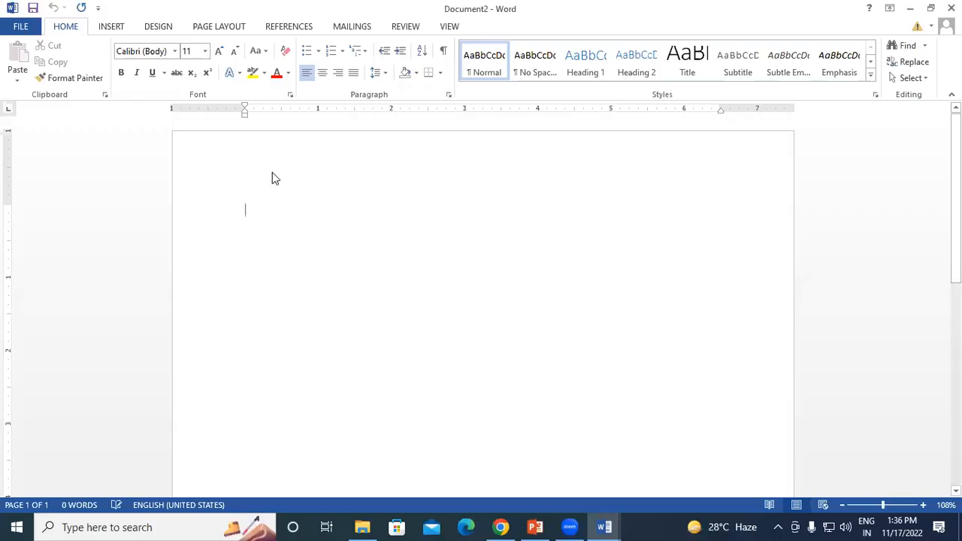
pyautogui.click(108, 30)
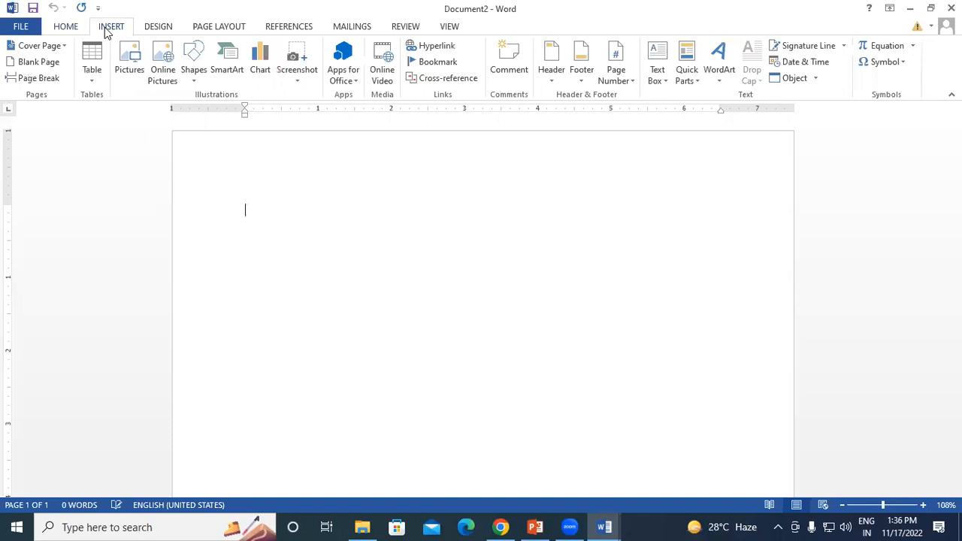
pyautogui.click(93, 82)
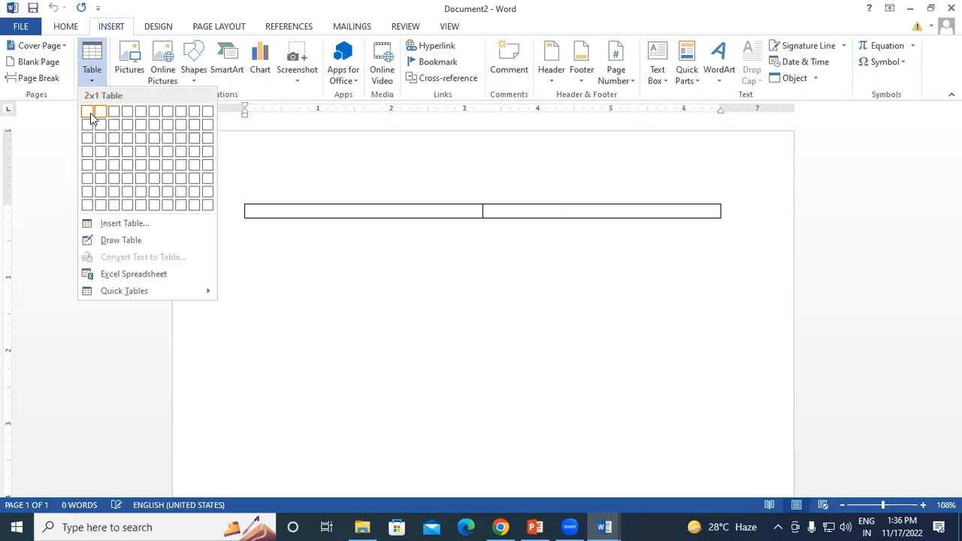
pyautogui.click(202, 112)
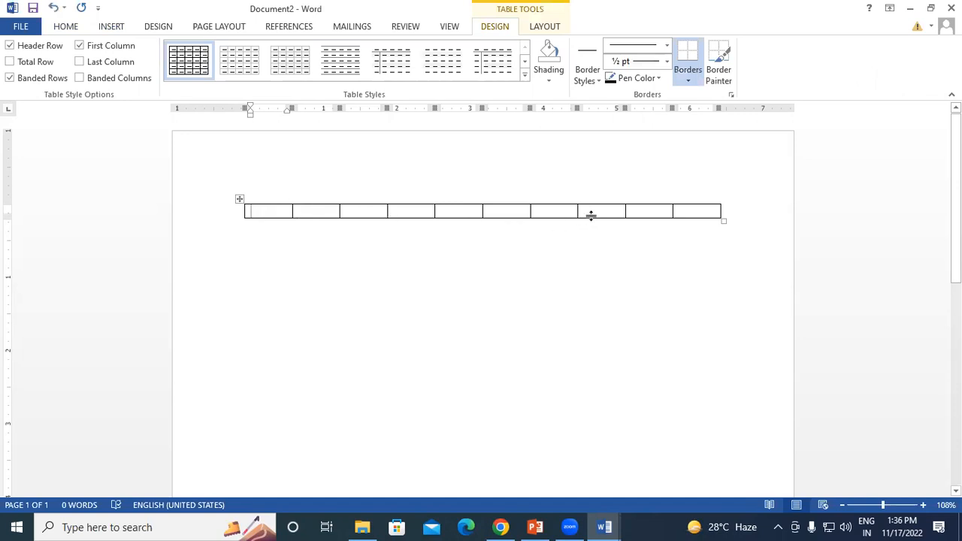
pyautogui.hotkey('ctrl', 'z')
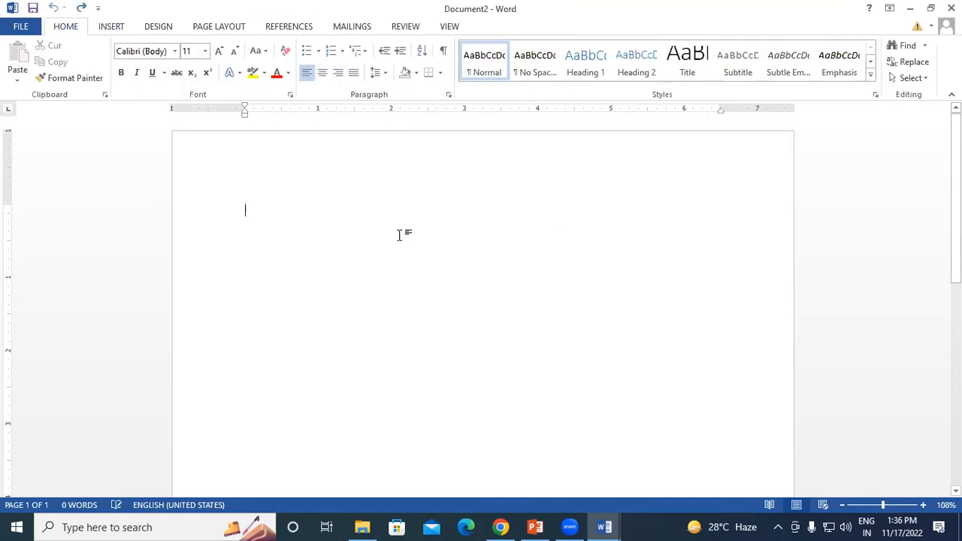
# Insert a table of eight columns and five rows, and enlarge it slightly so the rows are taller.
pyautogui.click(109, 29)
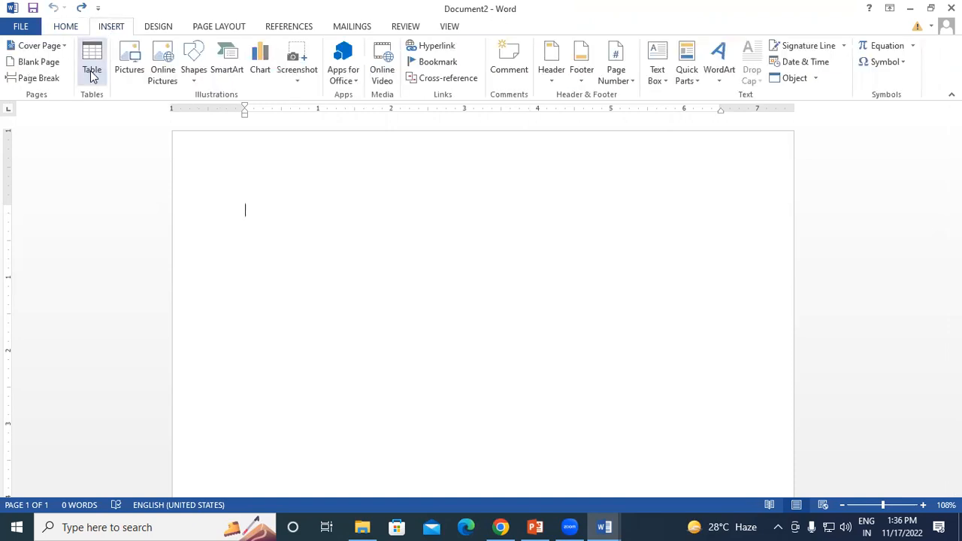
pyautogui.click(91, 75)
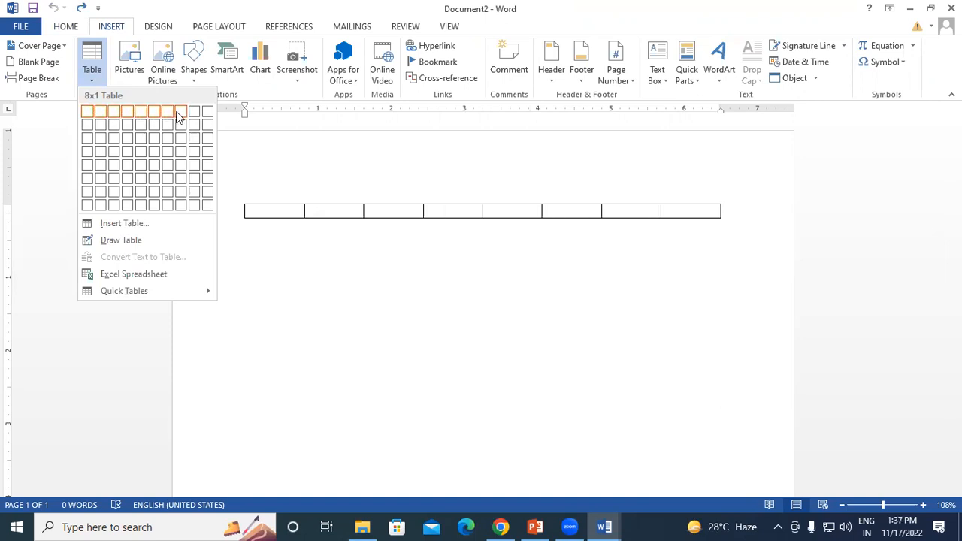
pyautogui.click(178, 167)
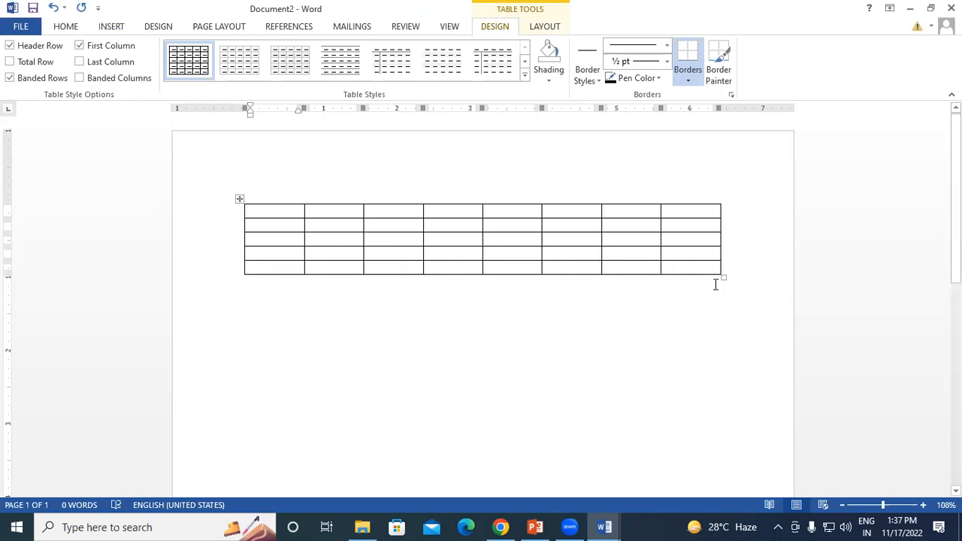
pyautogui.moveTo(723, 278); pyautogui.dragTo(739, 227)
# Enter the heading Sr.No in the table's first cell and ignore all spelling flags for it.
pyautogui.click(266, 143)
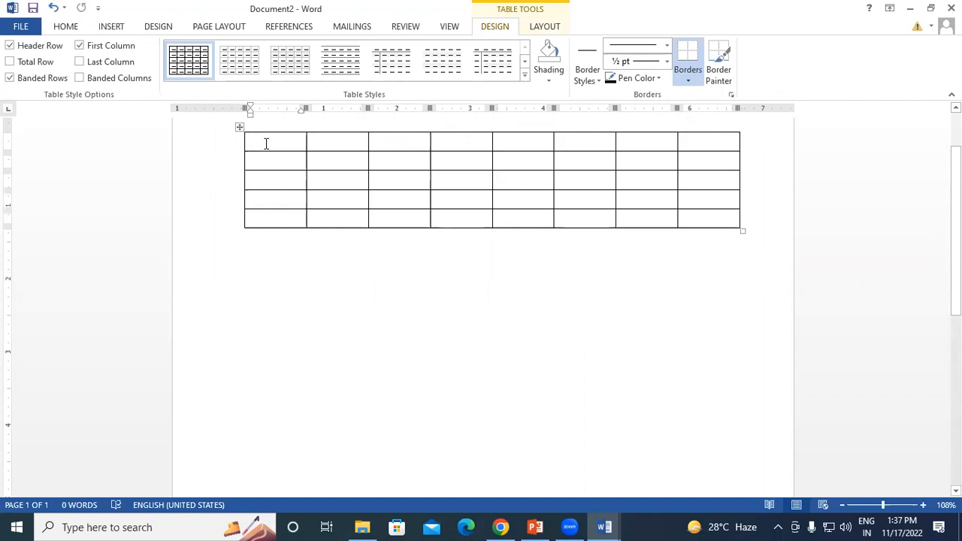
pyautogui.write('Sr.nO')
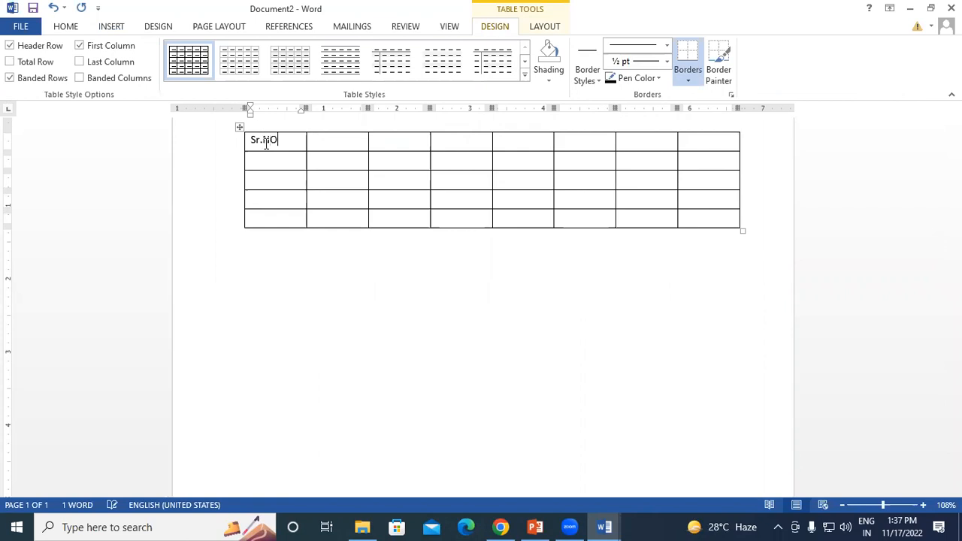
pyautogui.press('Tab')
pyautogui.hotkey('shift', 'Tab')
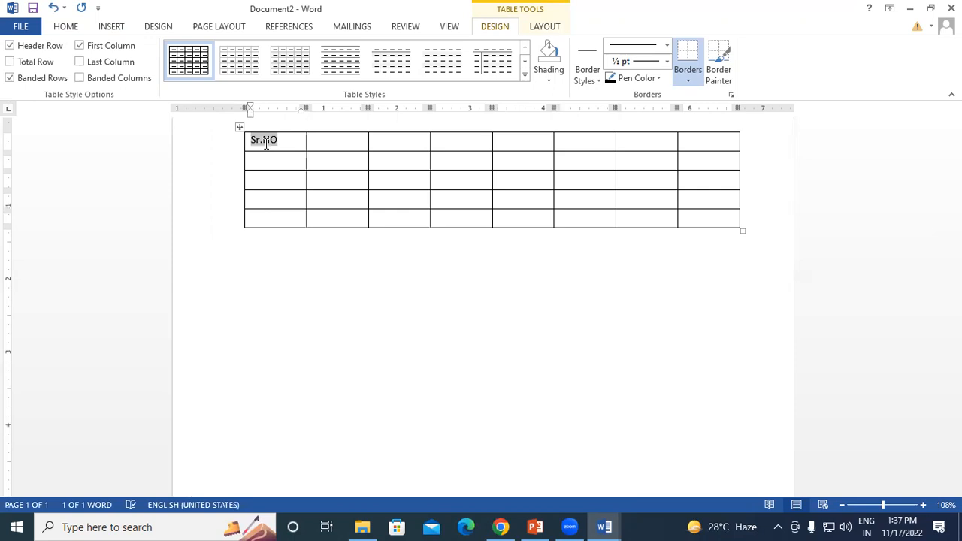
pyautogui.click(286, 141)
pyautogui.press('BackSpace')
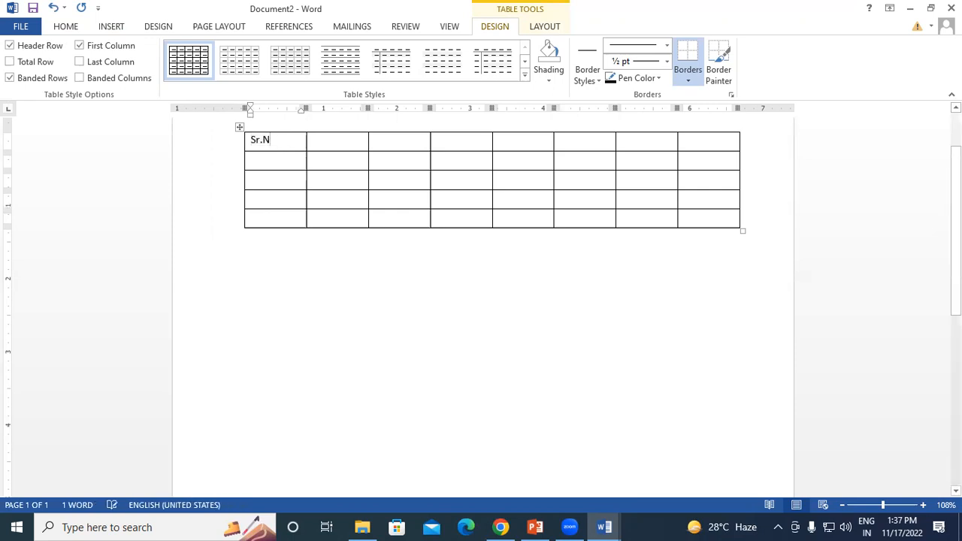
pyautogui.write('o')
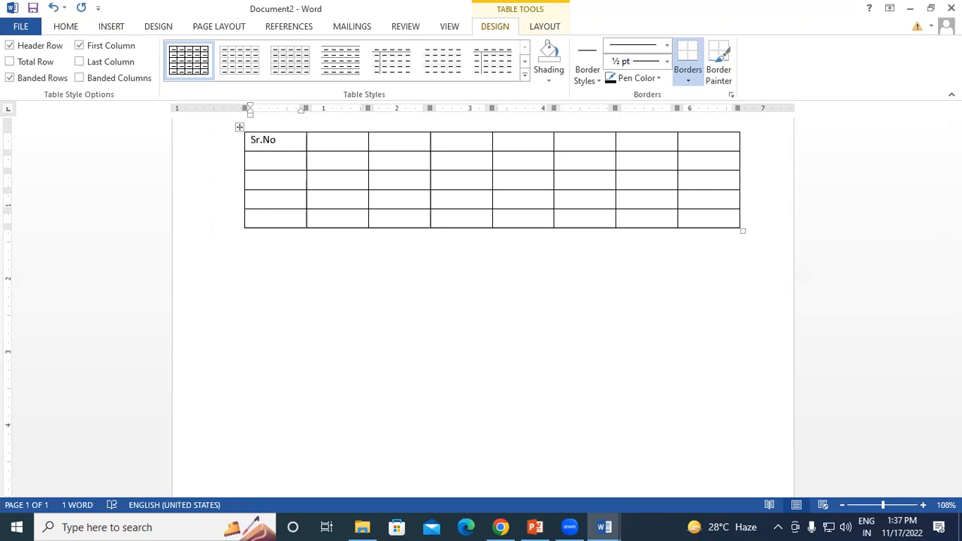
pyautogui.press('Tab')
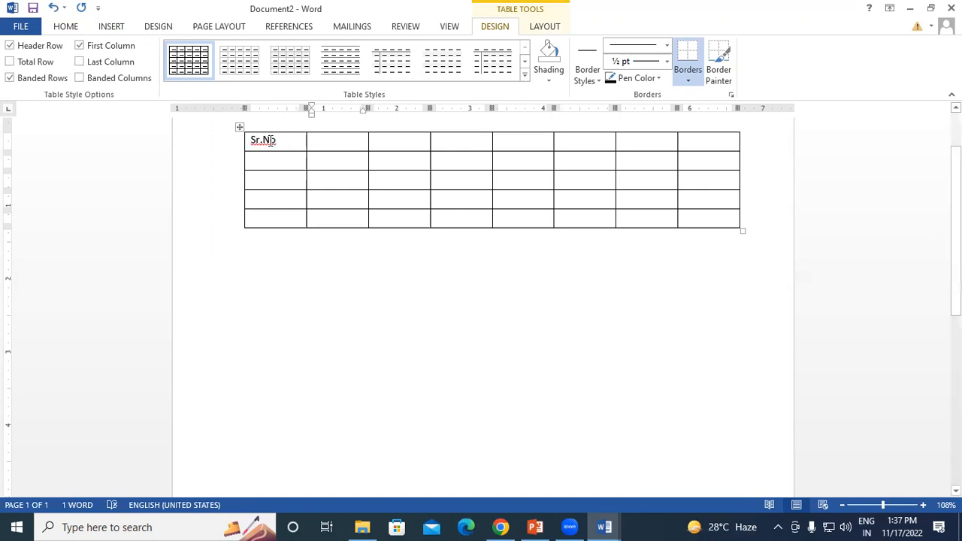
pyautogui.rightClick(270, 140)
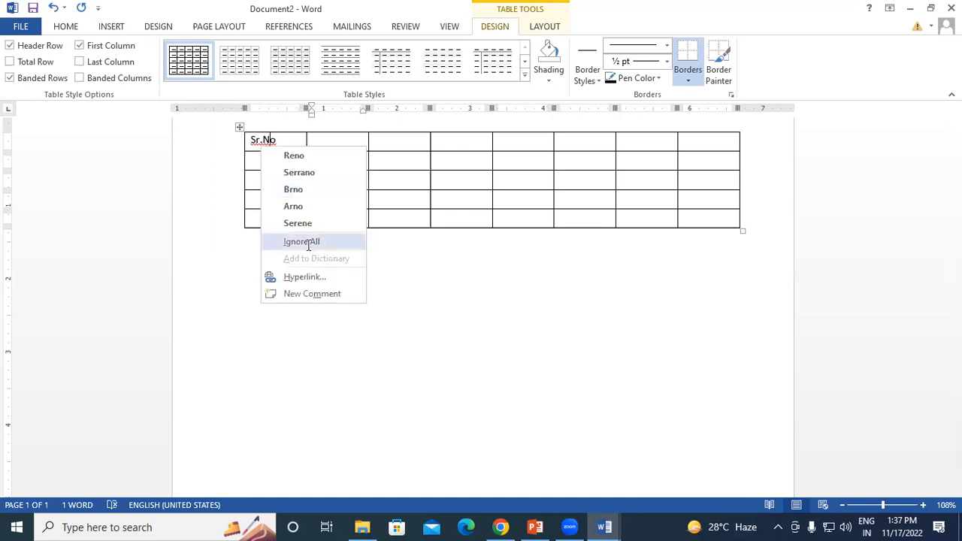
pyautogui.click(308, 241)
# Enter the headings Student Name and Course in the second and third cells of the header row.
pyautogui.click(333, 142)
pyautogui.write('Student Name')
pyautogui.press('Tab')
pyautogui.write('C')
pyautogui.press('BackSpace')
pyautogui.write('Course')
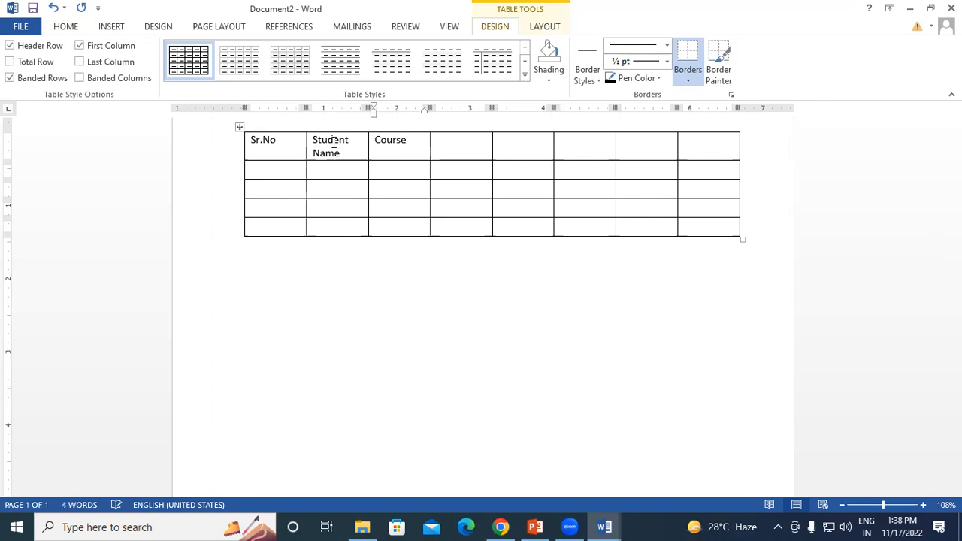
# Add the headings Fee, Paid and Due Amount in the following three cells of the header row.
pyautogui.press('Tab')
pyautogui.write('Fee')
pyautogui.press('Tab')
pyautogui.write('Paid')
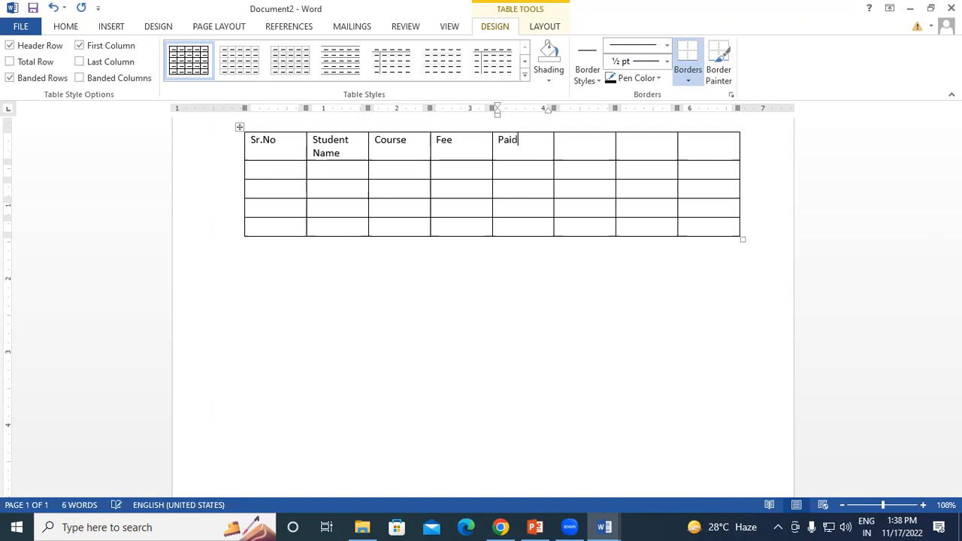
pyautogui.press('Tab')
pyautogui.write('Du')
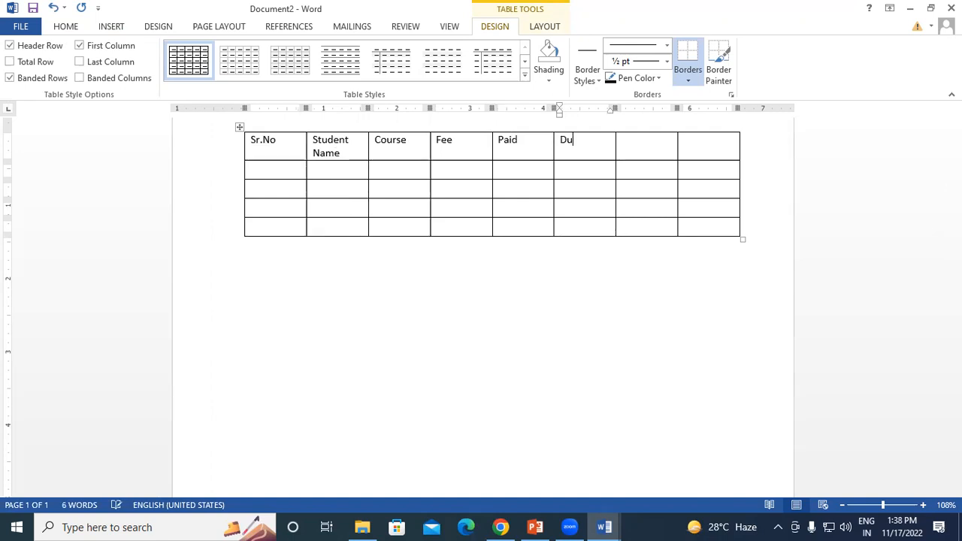
pyautogui.write('e Amount')
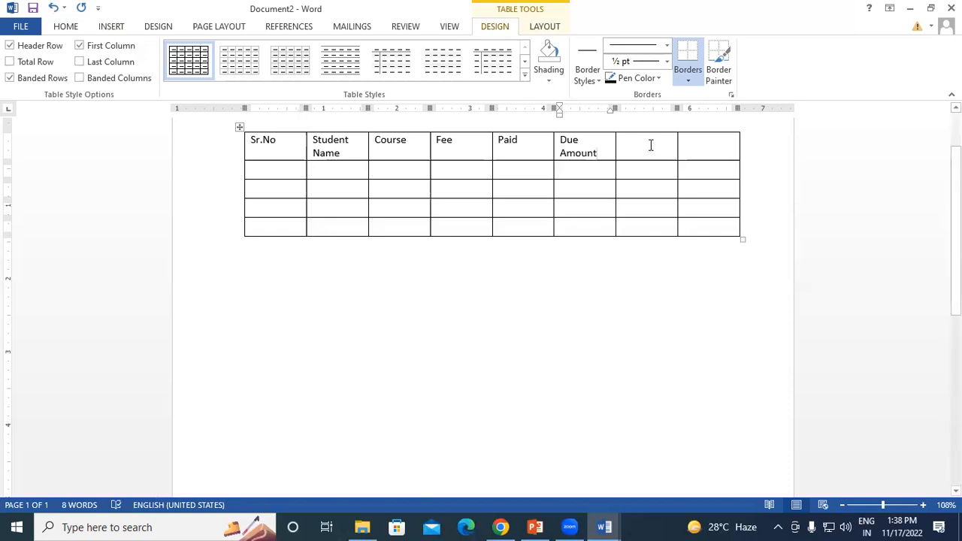
# Narrow the Sr.No, Course, Fee and Paid columns to fit their headings, leaving Student Name and Due Amount on one line.
pyautogui.click(280, 141)
pyautogui.moveTo(305, 135); pyautogui.dragTo(282, 141)
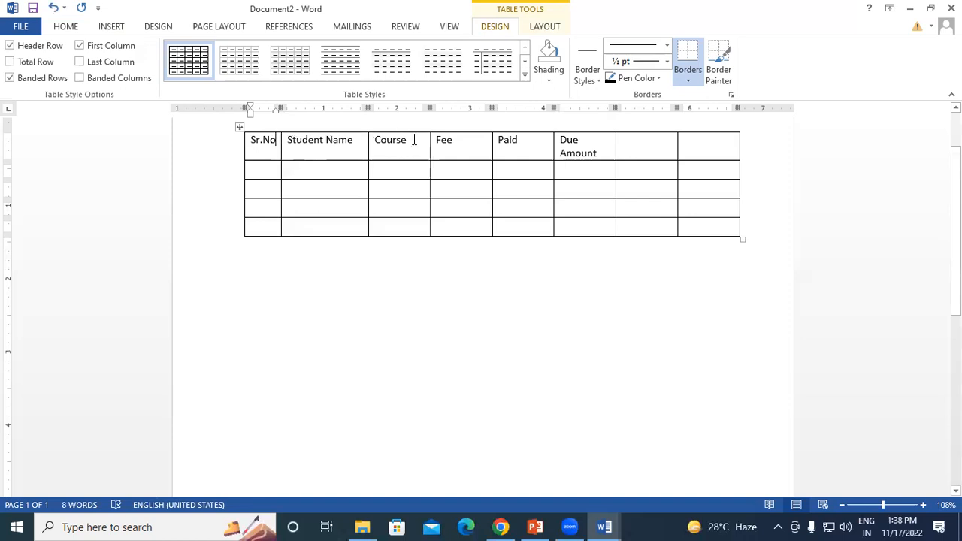
pyautogui.moveTo(429, 140); pyautogui.dragTo(415, 140)
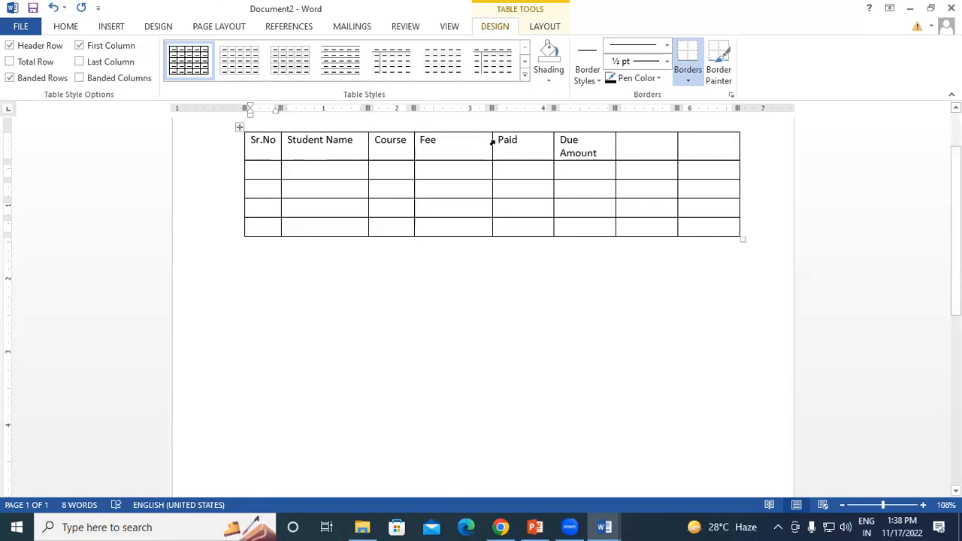
pyautogui.moveTo(492, 140); pyautogui.dragTo(456, 141)
pyautogui.moveTo(549, 140); pyautogui.dragTo(500, 139)
pyautogui.click(593, 144)
# Fill the first student row with number 1, the student's name, course DFA, fee 9000, paid 5000 and due amount 4000.
pyautogui.click(258, 160)
pyautogui.write('1')
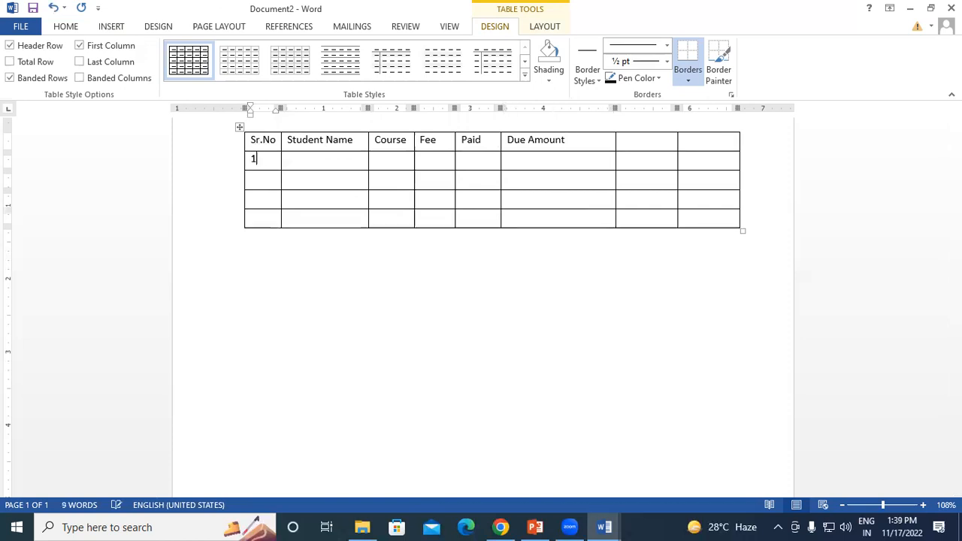
pyautogui.press('Tab')
pyautogui.write('Rahul')
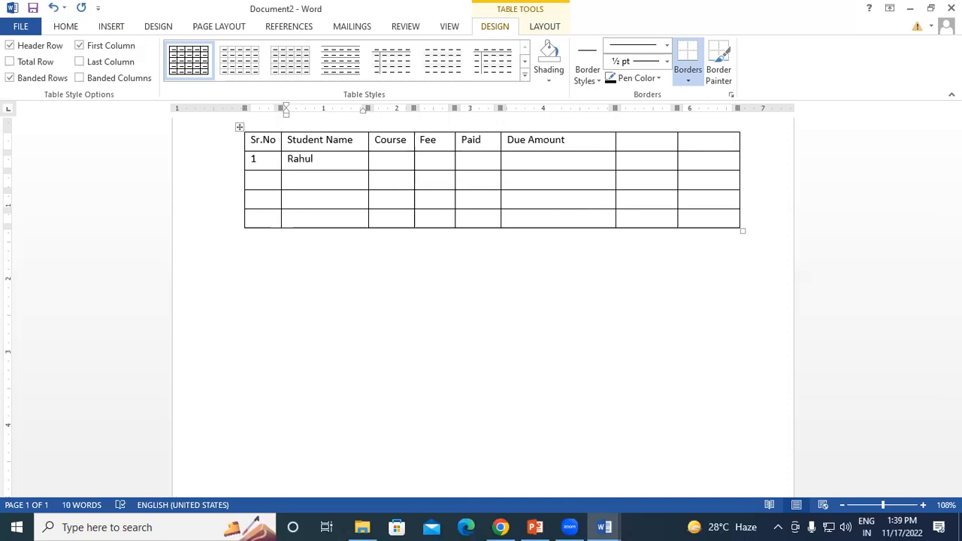
pyautogui.press('Tab')
pyautogui.write('DFA')
pyautogui.press('Tab')
pyautogui.write('9000')
pyautogui.press('Tab')
pyautogui.write('5000')
pyautogui.press('Tab')
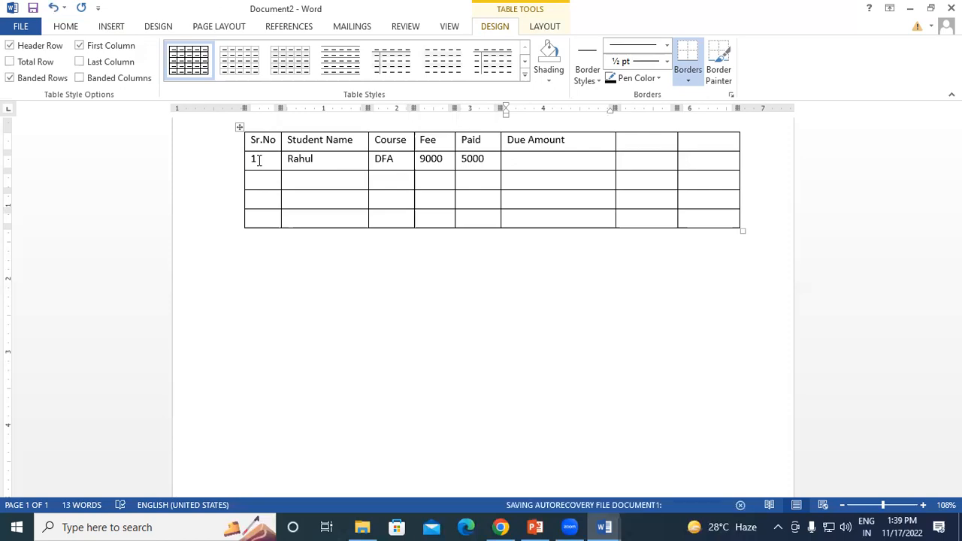
pyautogui.write('4000')
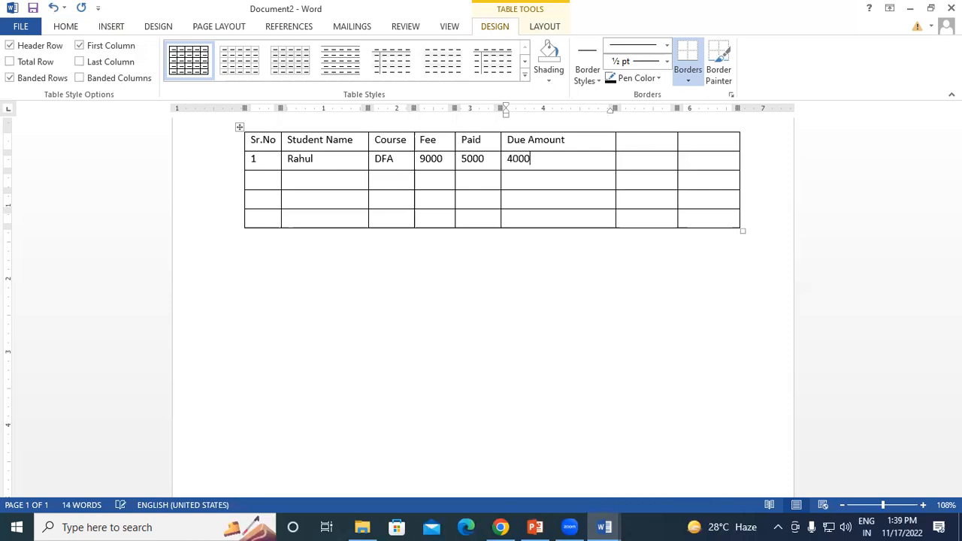
# Start the second student row with serial number 2 and the student's name.
pyautogui.press('Tab')
pyautogui.press('Tab')
pyautogui.press('Tab')
pyautogui.write('2')
pyautogui.press('Tab')
pyautogui.write('Rites')
pyautogui.press('BackSpace')
pyautogui.write('sha')
pyautogui.press('BackSpace')
pyautogui.press('Tab')
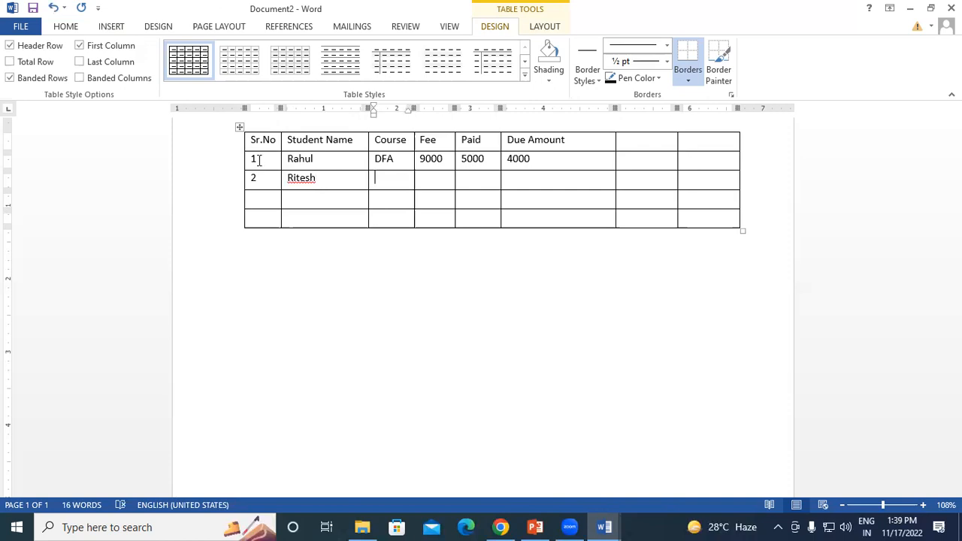
# Complete the second student row with course DCA, fee 13500, paid 12000 and due amount 1500.
pyautogui.write('DCA')
pyautogui.press('Tab')
pyautogui.write('13500')
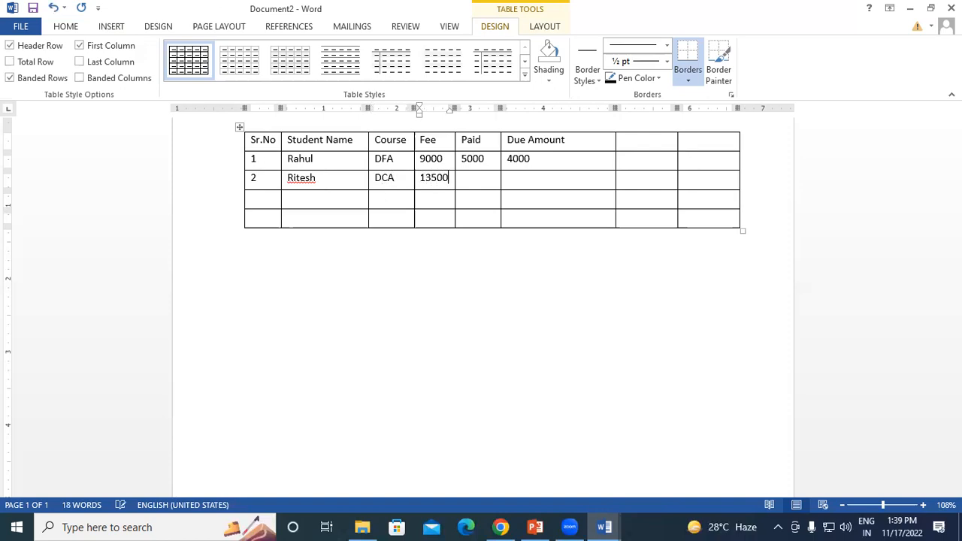
pyautogui.press('Tab')
pyautogui.write('12000')
pyautogui.press('Tab')
pyautogui.write('15')
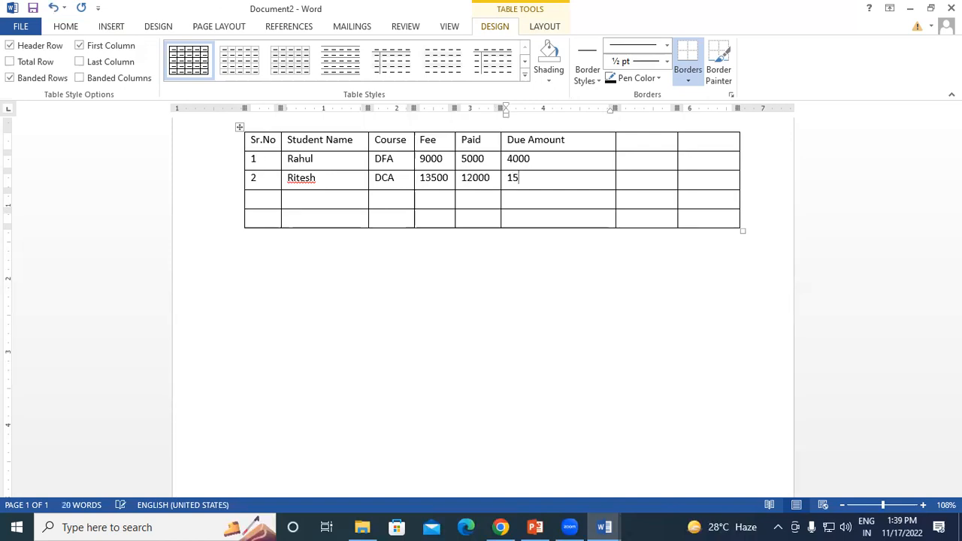
pyautogui.write('00')
pyautogui.press('Tab')
pyautogui.rightClick(297, 178)
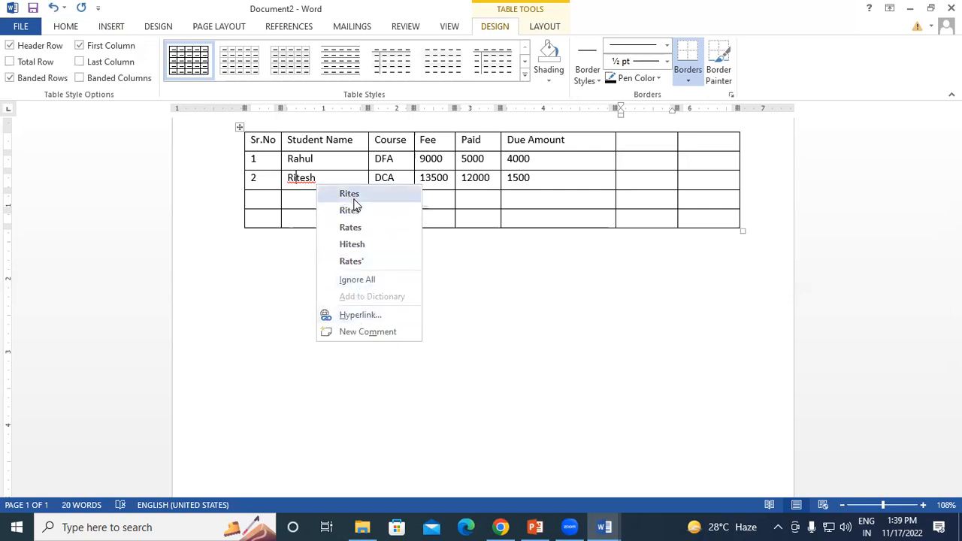
pyautogui.click(302, 183)
pyautogui.press('End')
pyautogui.press('Tab')
pyautogui.press('Tab')
pyautogui.press('Tab')
pyautogui.press('Tab')
pyautogui.press('Tab')
# Start the third student row with serial number 3 and the student's name.
pyautogui.press('Tab')
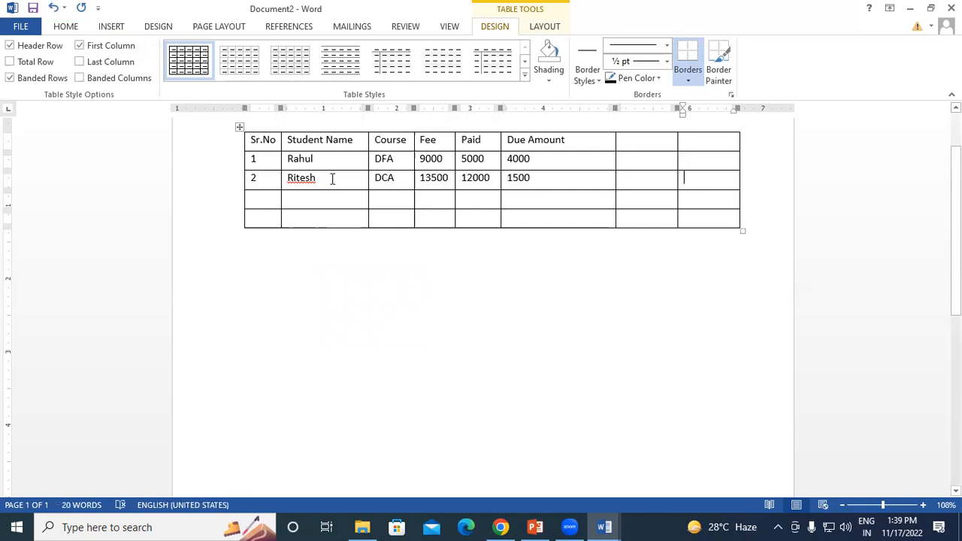
pyautogui.press('Tab')
pyautogui.write('3')
pyautogui.press('Tab')
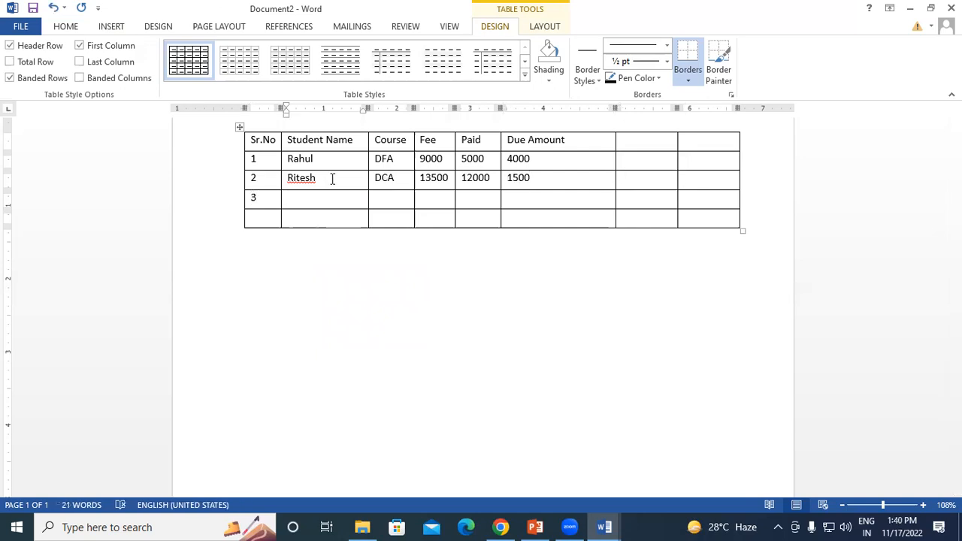
pyautogui.write('Sandeep')
pyautogui.press('Tab')
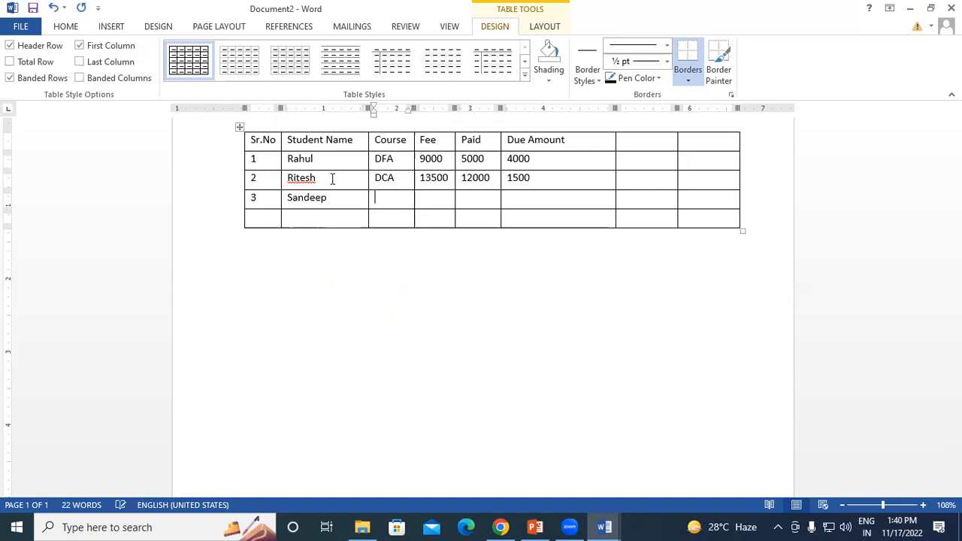
# Complete the third student row with course DFA, fee 9000, paid 4000 and due amount 5000.
pyautogui.write('DFA')
pyautogui.press('Tab')
pyautogui.write('9000')
pyautogui.press('Tab')
pyautogui.write('4000')
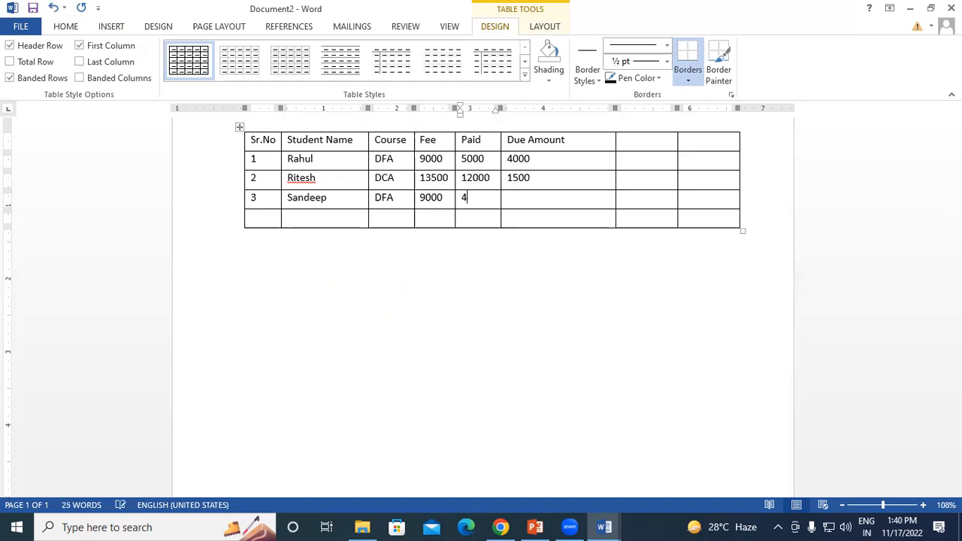
pyautogui.press('Tab')
pyautogui.write('5000')
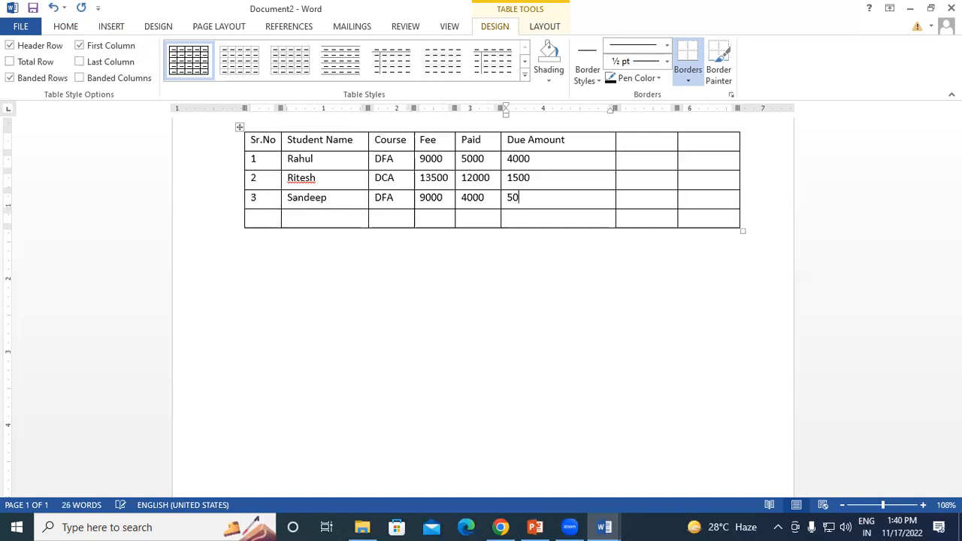
# Enter serial number 4 and the student's name in the fourth student row.
pyautogui.press('Tab')
pyautogui.press('Tab')
pyautogui.press('Tab')
pyautogui.write('4')
pyautogui.press('Tab')
pyautogui.write('Sohan')
pyautogui.press('Tab')
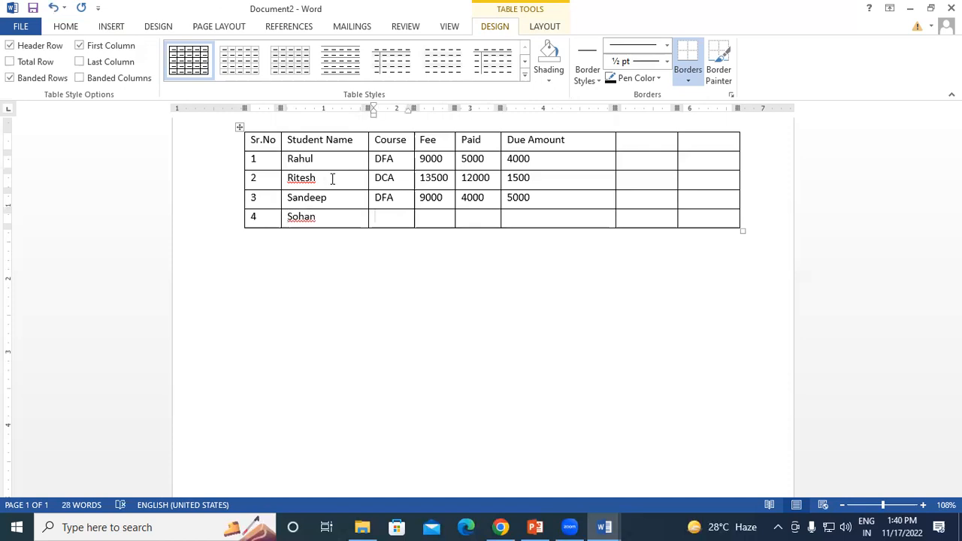
# Complete the fourth student row with course Tally, fee 5000, paid 4000 and due amount 1000.
pyautogui.write('Tally')
pyautogui.press('Tab')
pyautogui.write('5000')
pyautogui.press('Tab')
pyautogui.write('4000')
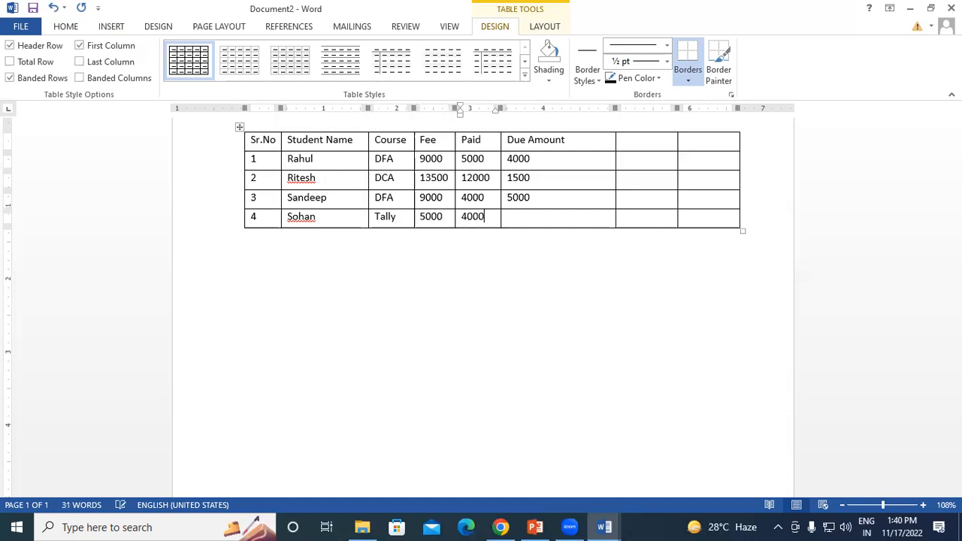
pyautogui.press('Tab')
pyautogui.write('1000')
# Extend the table with a long run of empty rows below the fourth student, continuing onto a second page.
pyautogui.press('Tab')
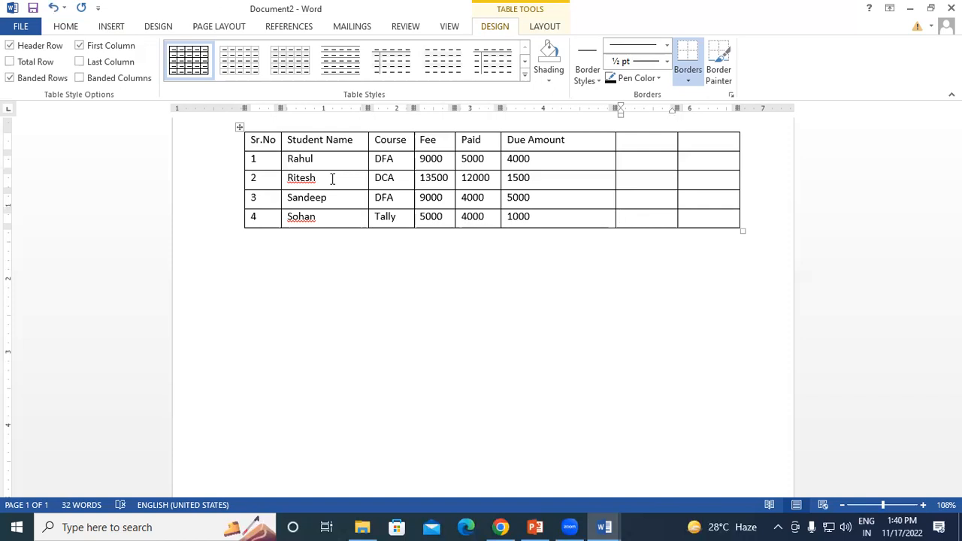
pyautogui.press('Tab')
pyautogui.press('Tab')
pyautogui.press('Tab')
pyautogui.press('Tab')
pyautogui.press('Tab')
pyautogui.press('Tab')
pyautogui.press('Tab')
pyautogui.press('Tab')
pyautogui.press('Tab')
pyautogui.press('Tab')
pyautogui.press('Tab')
pyautogui.press('Tab')
pyautogui.press('Tab')
pyautogui.press('Tab')
pyautogui.press('Tab')
pyautogui.press('Tab')
pyautogui.press('Tab')
pyautogui.press('Tab')
pyautogui.press('Tab')
pyautogui.press('Tab')
pyautogui.press('Tab')
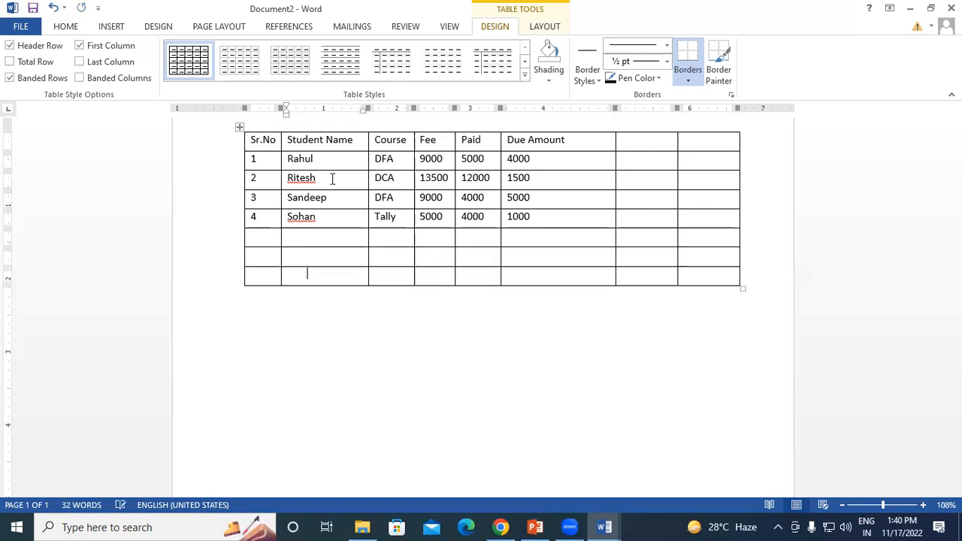
pyautogui.press('Tab')
pyautogui.press('Tab')
pyautogui.press('Tab')
pyautogui.press('Tab')
pyautogui.press('Tab')
pyautogui.press('Tab')
pyautogui.press('Tab')
pyautogui.press('Tab')
pyautogui.press('Tab')
pyautogui.press('Tab')
pyautogui.press('Tab')
pyautogui.press('Tab')
pyautogui.press('Tab')
pyautogui.press('Tab')
pyautogui.press('Tab')
pyautogui.press('Tab')
pyautogui.press('Tab')
pyautogui.press('Tab')
pyautogui.press('Tab')
pyautogui.press('Tab')
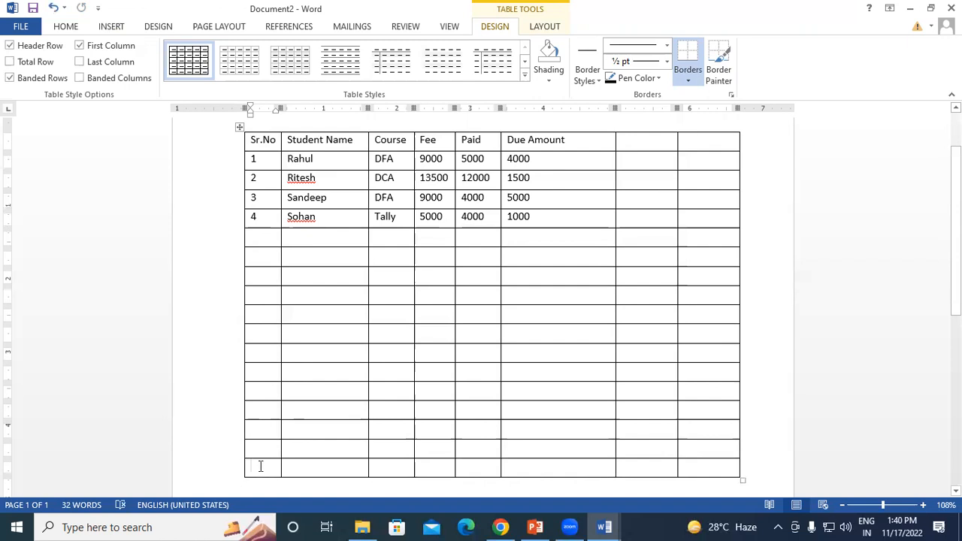
pyautogui.press('Tab')
pyautogui.press('Tab')
pyautogui.press('Tab')
pyautogui.press('Tab')
pyautogui.press('Tab')
pyautogui.press('Tab')
pyautogui.press('Tab')
pyautogui.press('Tab')
pyautogui.press('Tab')
pyautogui.press('Tab')
pyautogui.press('Tab')
pyautogui.press('Tab')
pyautogui.press('Tab')
pyautogui.press('Tab')
pyautogui.press('Tab')
pyautogui.press('Tab')
pyautogui.press('Tab')
pyautogui.press('Tab')
pyautogui.press('Tab')
pyautogui.press('Tab')
pyautogui.press('Tab')
pyautogui.press('Tab')
pyautogui.press('Tab')
pyautogui.press('Tab')
pyautogui.press('Tab')
pyautogui.press('Tab')
pyautogui.press('Tab')
pyautogui.press('Tab')
pyautogui.press('Tab')
pyautogui.press('Tab')
pyautogui.press('Tab')
pyautogui.press('Tab')
pyautogui.press('Tab')
pyautogui.press('Tab')
pyautogui.press('Tab')
pyautogui.press('Tab')
pyautogui.press('Tab')
pyautogui.press('Tab')
pyautogui.press('Tab')
pyautogui.press('Tab')
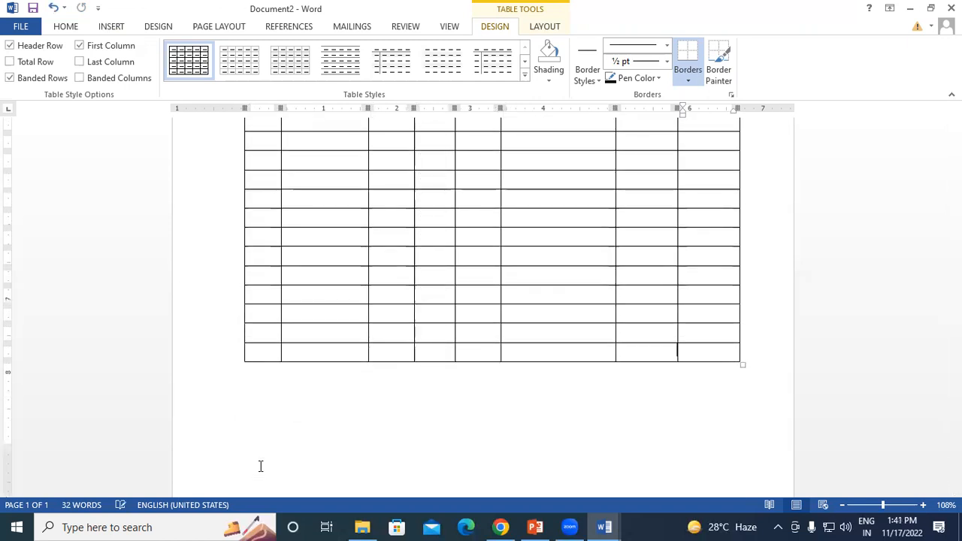
pyautogui.press('Tab')
pyautogui.press('Tab')
pyautogui.press('Tab')
pyautogui.press('Tab')
pyautogui.press('Tab')
pyautogui.press('Tab')
pyautogui.press('Tab')
pyautogui.press('Tab')
pyautogui.press('Tab')
pyautogui.press('Tab')
pyautogui.press('Tab')
pyautogui.press('Tab')
pyautogui.press('Tab')
pyautogui.press('Tab')
pyautogui.press('Tab')
pyautogui.press('Tab')
pyautogui.press('Tab')
pyautogui.press('Tab')
pyautogui.press('Tab')
pyautogui.press('Tab')
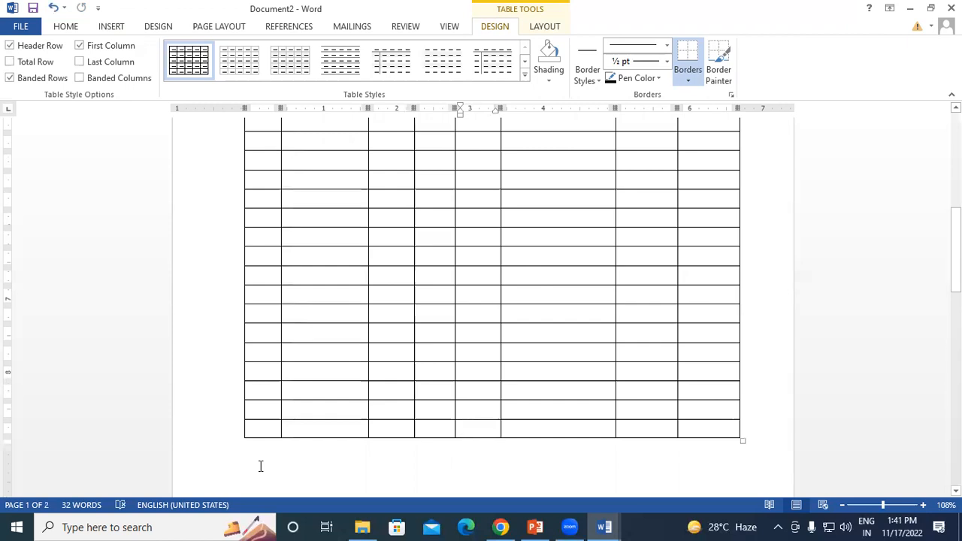
# Delete the two empty columns after Due Amount.
pyautogui.scroll(3, 425, 322)
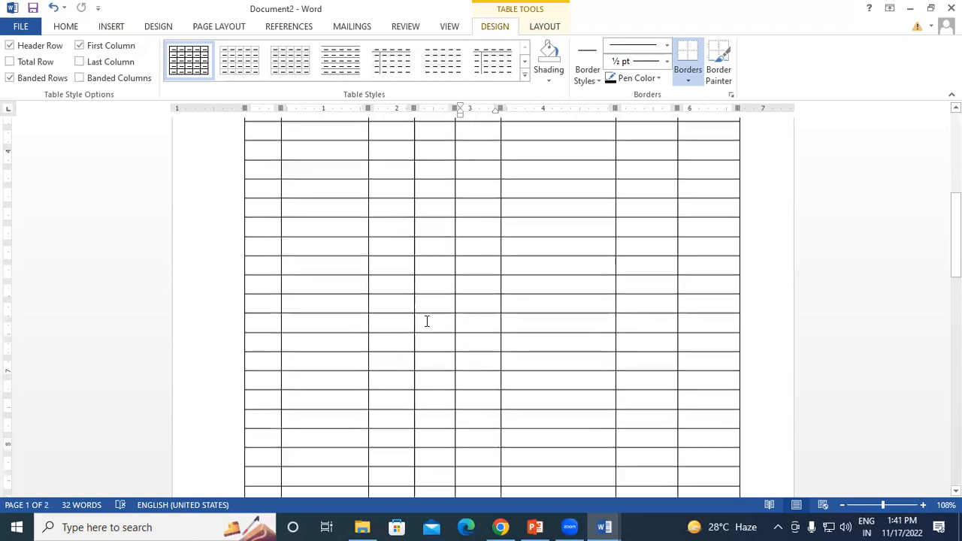
pyautogui.scroll(5, 426, 320)
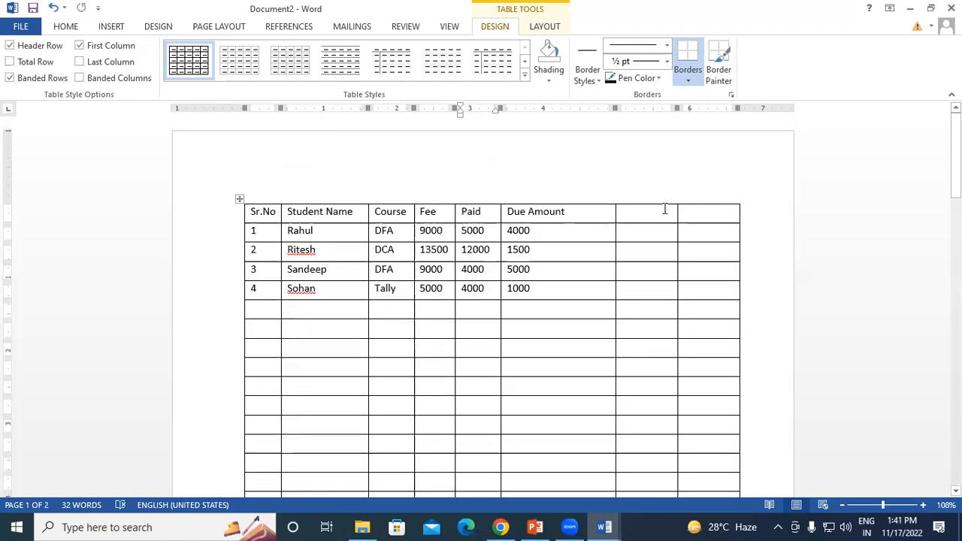
pyautogui.click(638, 219)
pyautogui.click(637, 216)
pyautogui.click(545, 28)
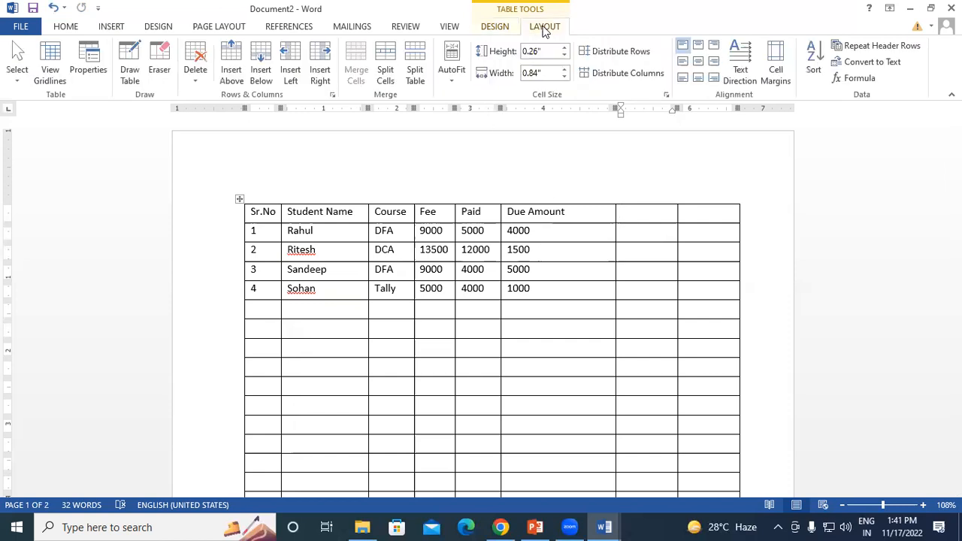
pyautogui.click(200, 81)
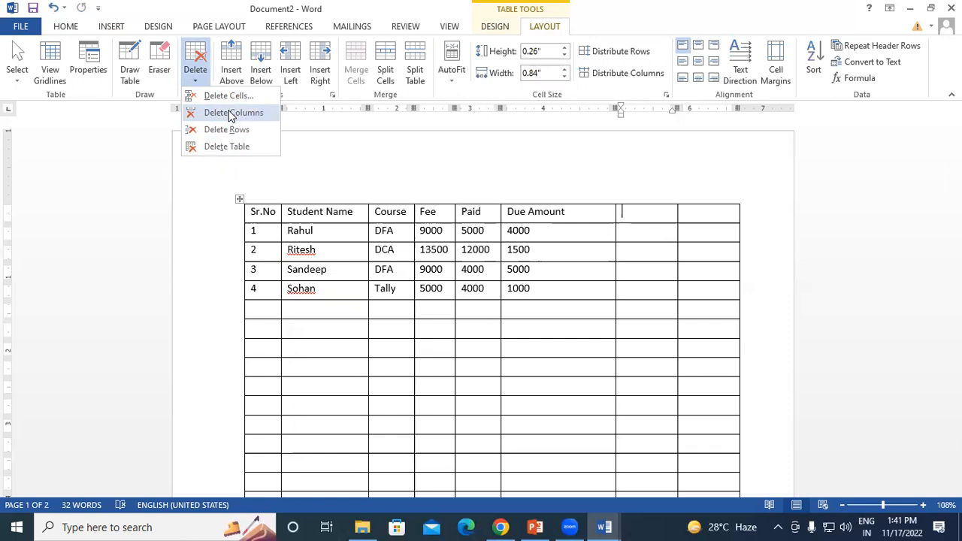
pyautogui.click(214, 114)
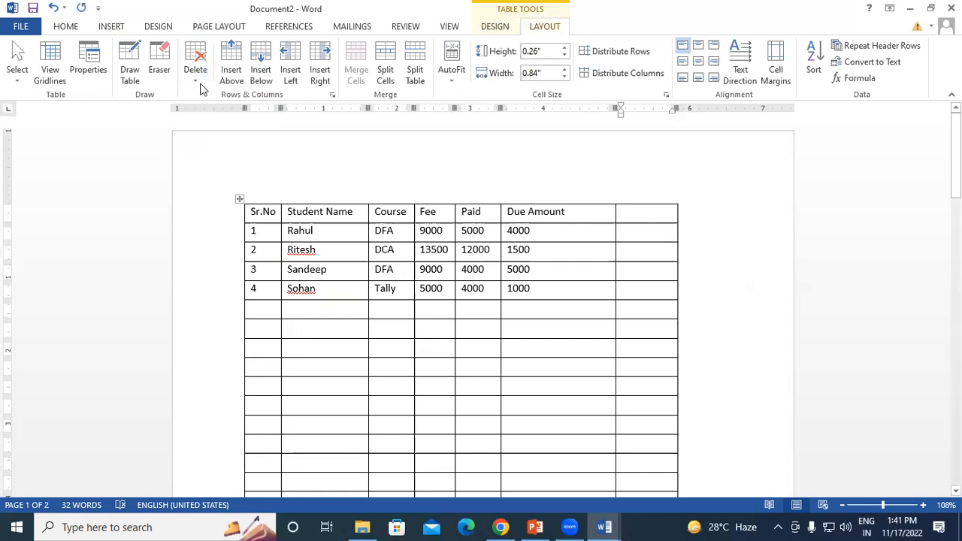
pyautogui.click(198, 75)
pyautogui.click(222, 114)
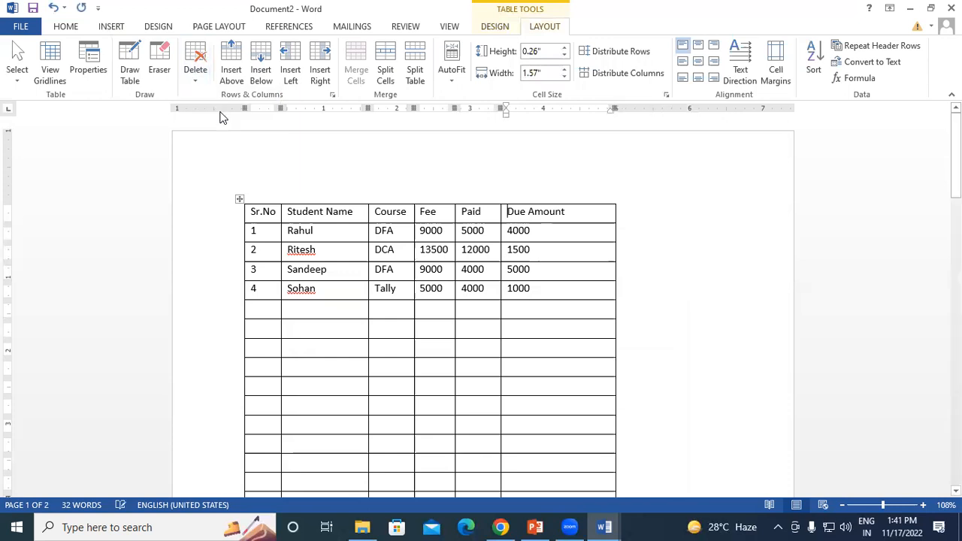
# Resize the whole table proportionally, widening it to nearly the page width and shrinking its height to fit one page.
pyautogui.scroll(-7, 758, 271)
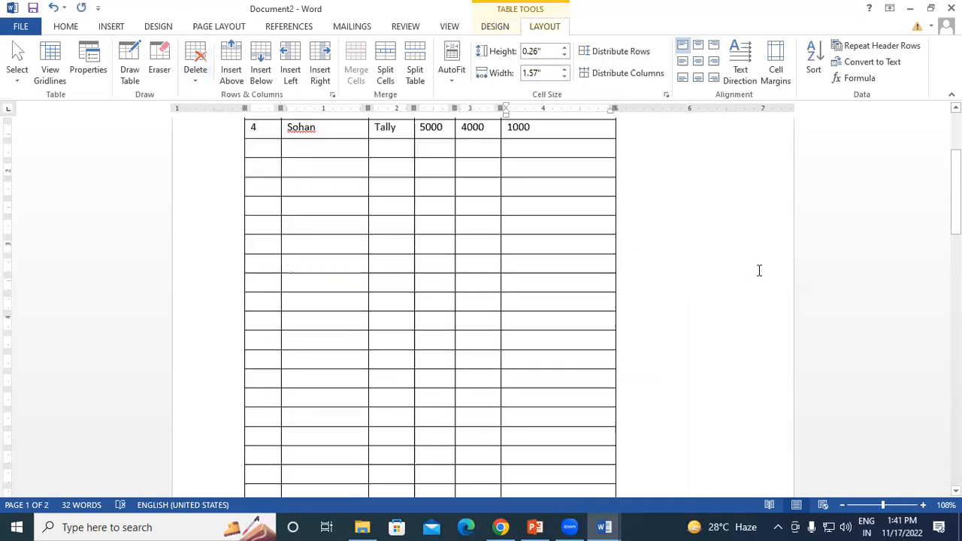
pyautogui.scroll(-2, 706, 283)
pyautogui.moveTo(620, 393); pyautogui.dragTo(698, 366)
pyautogui.moveTo(734, 344); pyautogui.dragTo(753, 324)
pyautogui.scroll(5, 583, 301)
pyautogui.scroll(1, 584, 302)
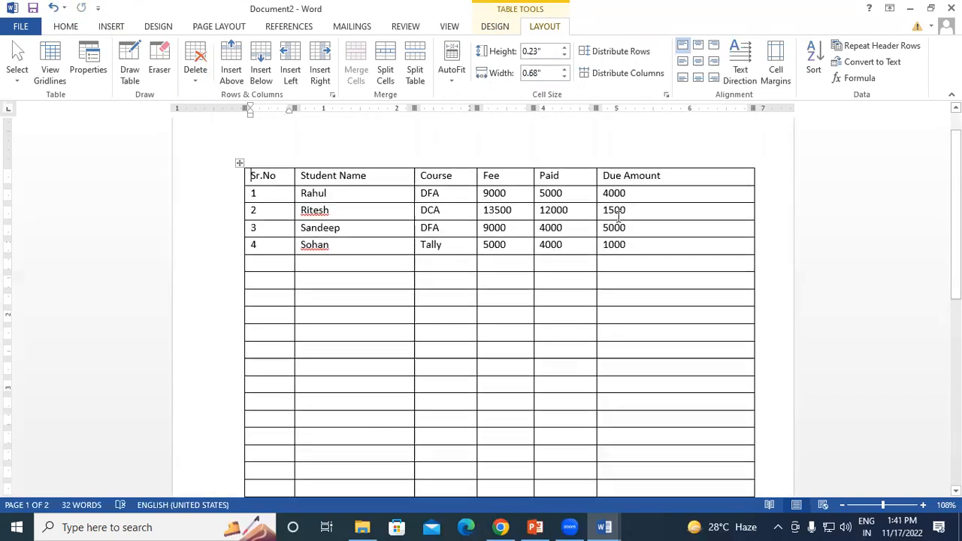
# Ignore all spelling flags on the student names in rows 2 and 4.
pyautogui.rightClick(315, 216)
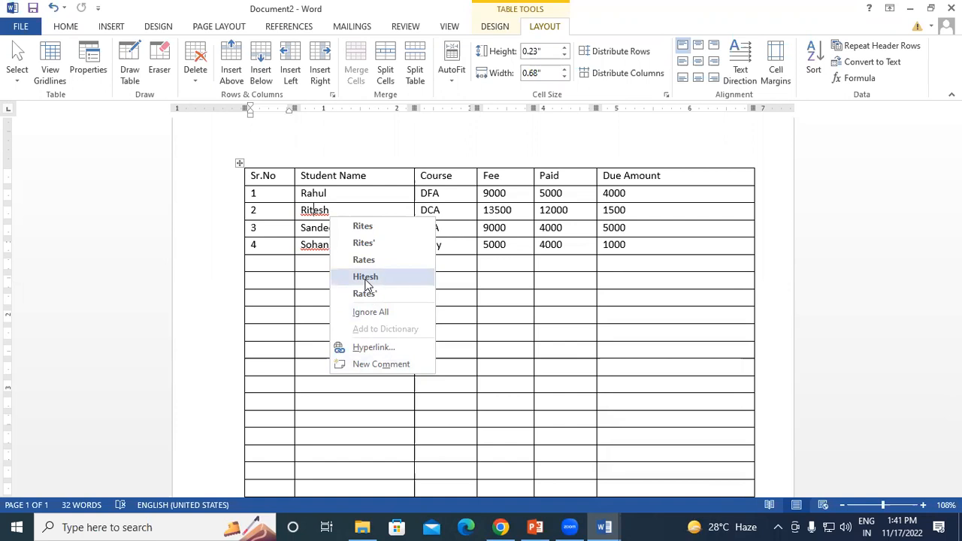
pyautogui.click(311, 216)
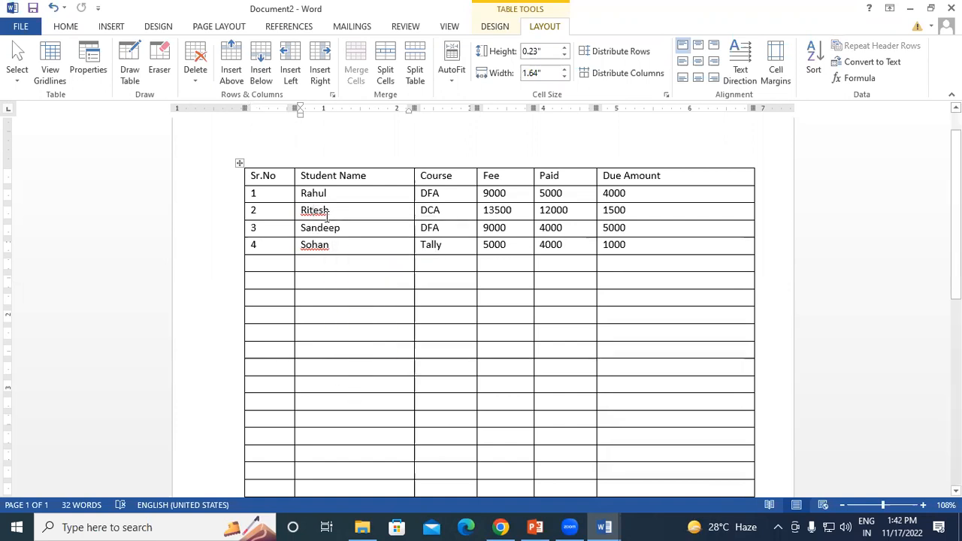
pyautogui.rightClick(322, 214)
pyautogui.click(371, 311)
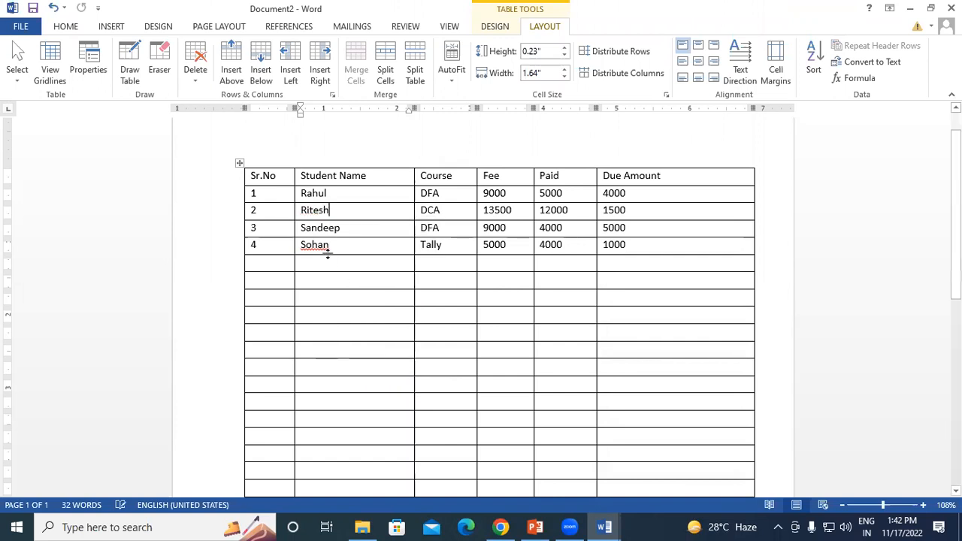
pyautogui.rightClick(322, 248)
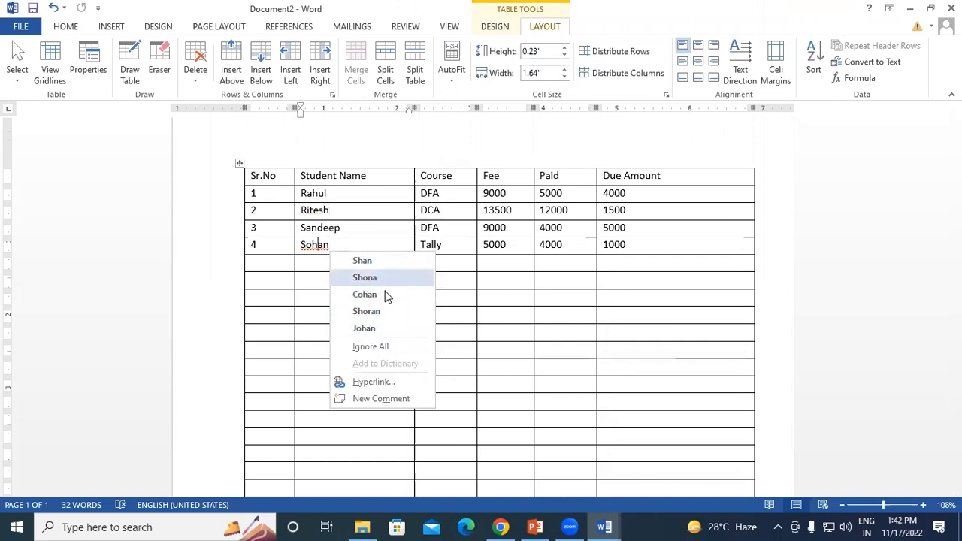
pyautogui.click(369, 347)
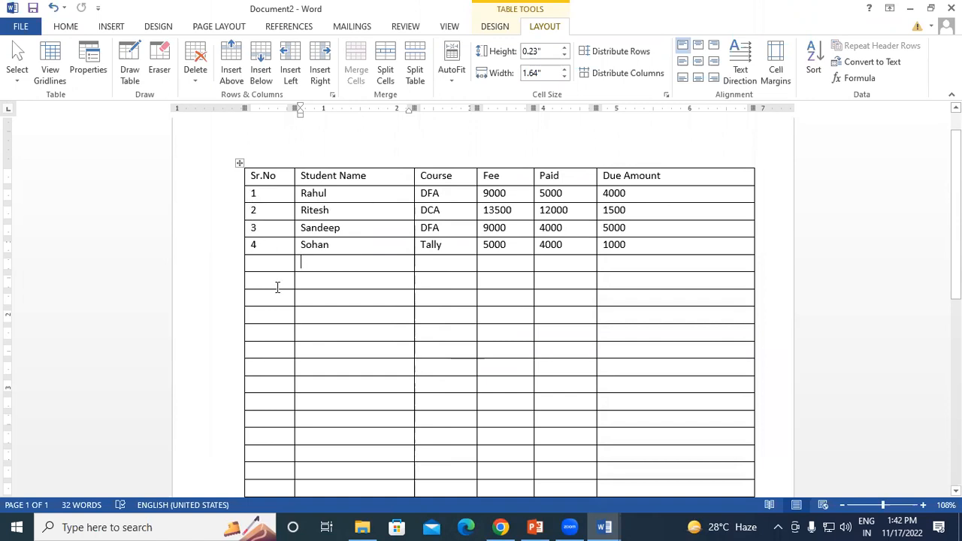
# Apply the blue grid table style with blue text and light blue banded rows to the student table.
pyautogui.click(651, 250)
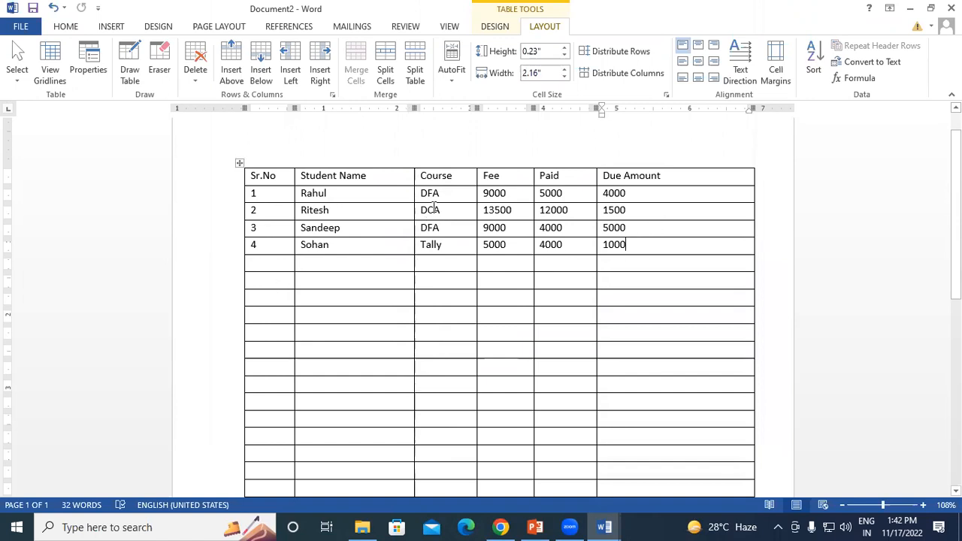
pyautogui.click(284, 176)
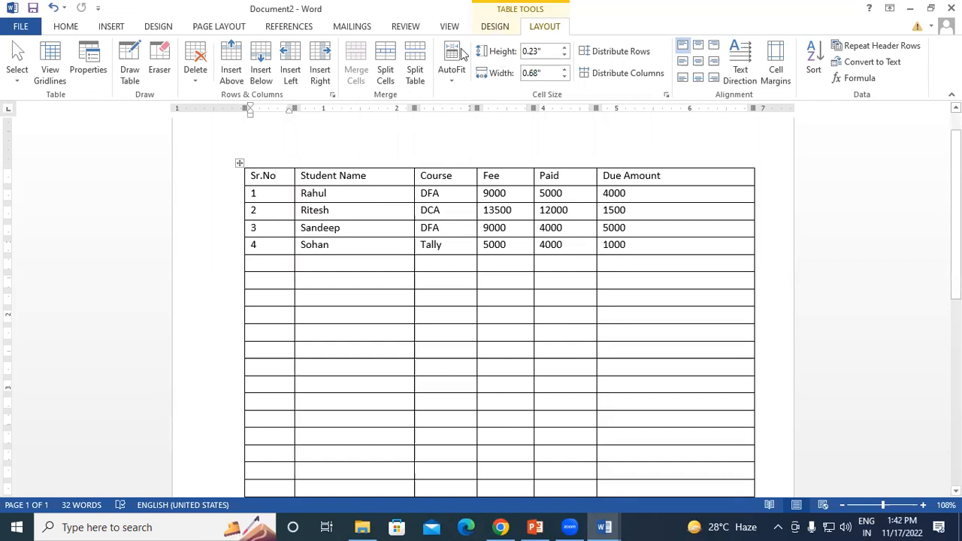
pyautogui.click(493, 29)
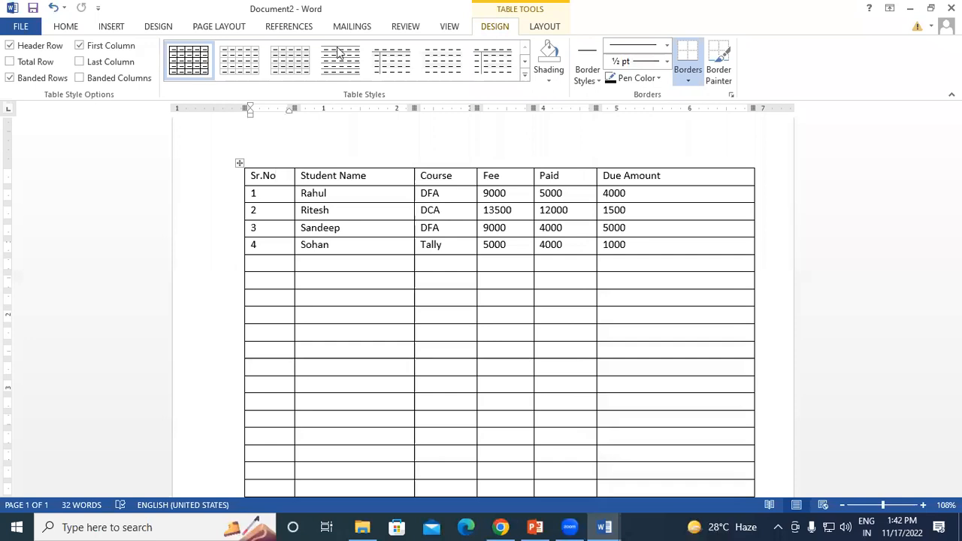
pyautogui.click(525, 76)
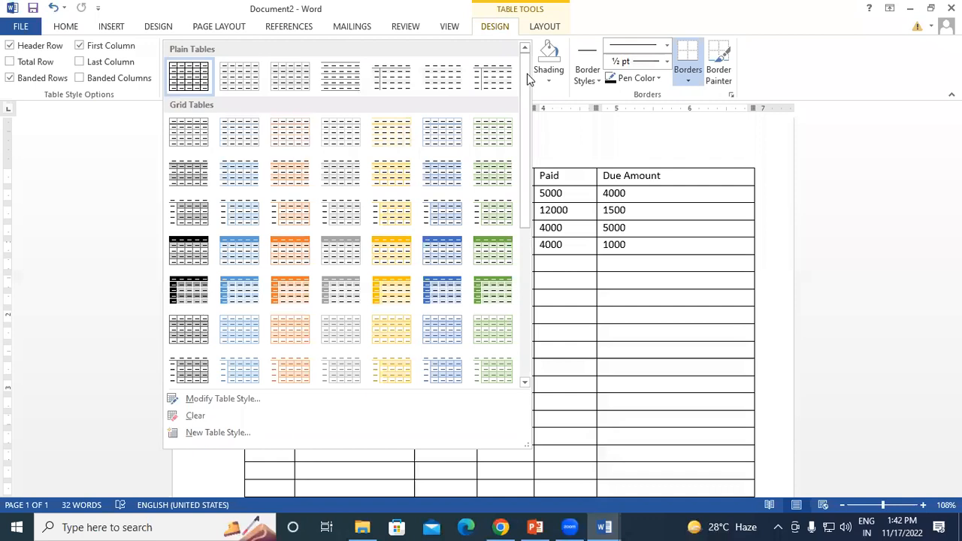
pyautogui.moveTo(524, 100); pyautogui.dragTo(524, 169)
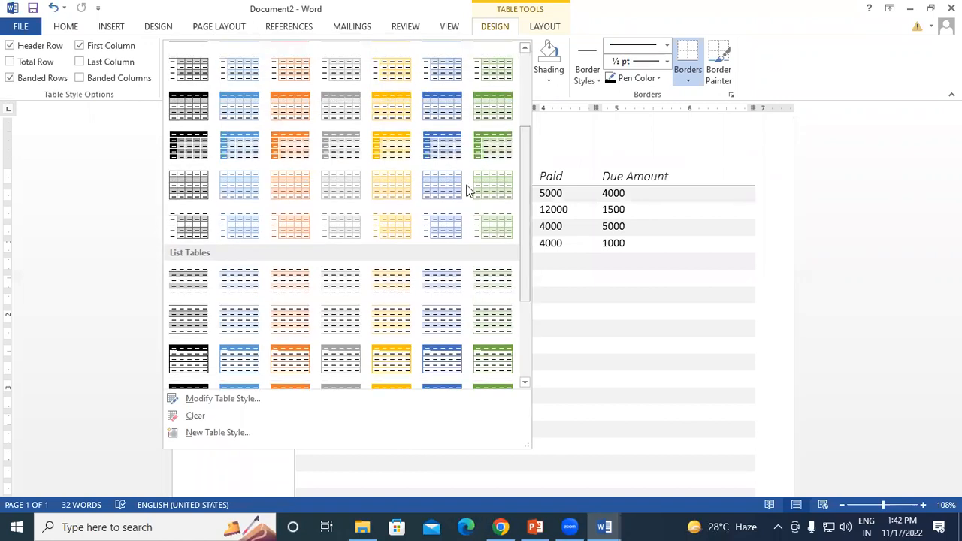
pyautogui.click(436, 190)
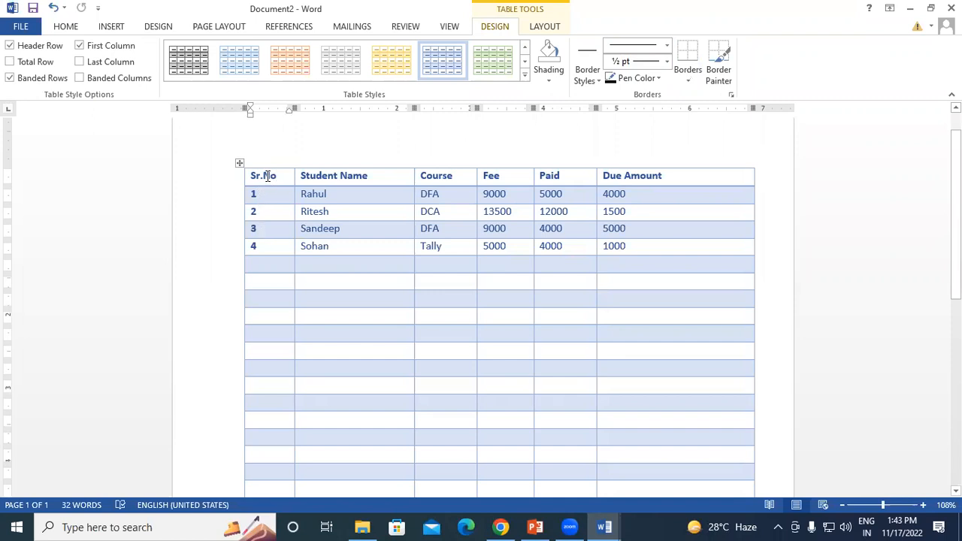
pyautogui.moveTo(254, 175); pyautogui.dragTo(656, 182)
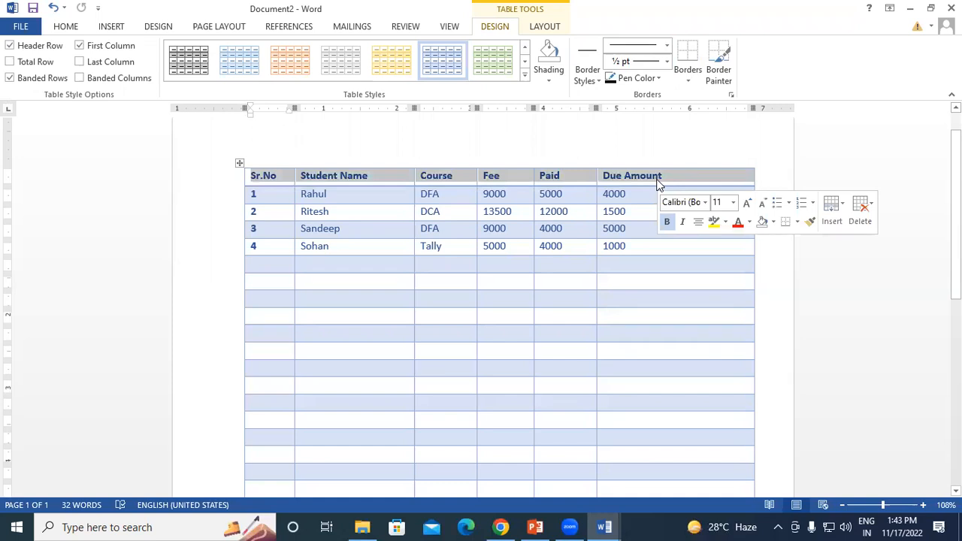
pyautogui.click(619, 175)
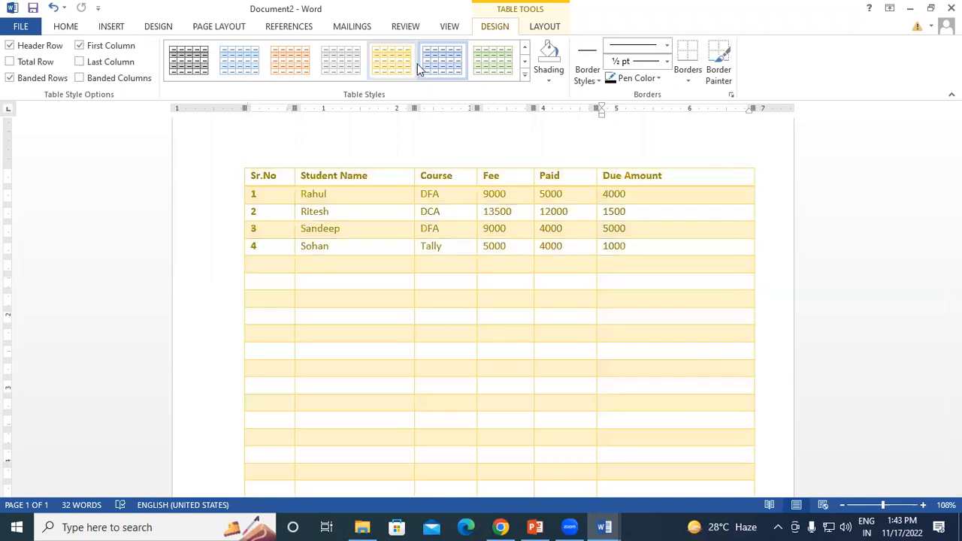
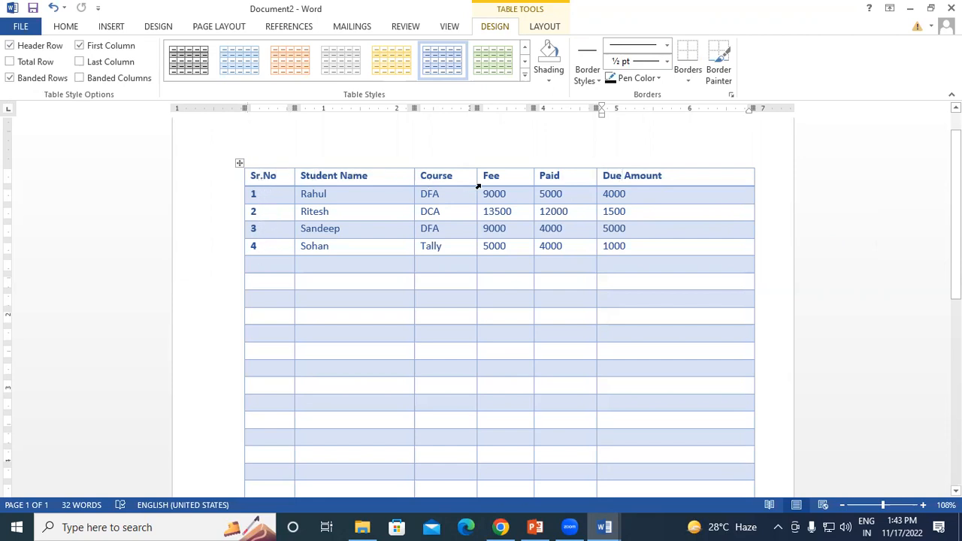
# Restyle the table with the grid style that has a black header row and grey banded rows.
pyautogui.click(379, 68)
pyautogui.click(235, 63)
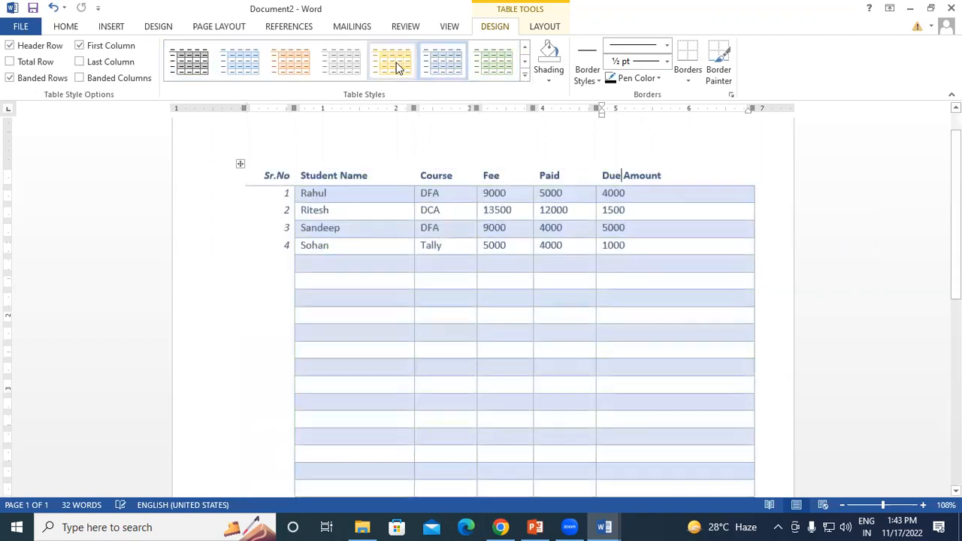
pyautogui.click(523, 73)
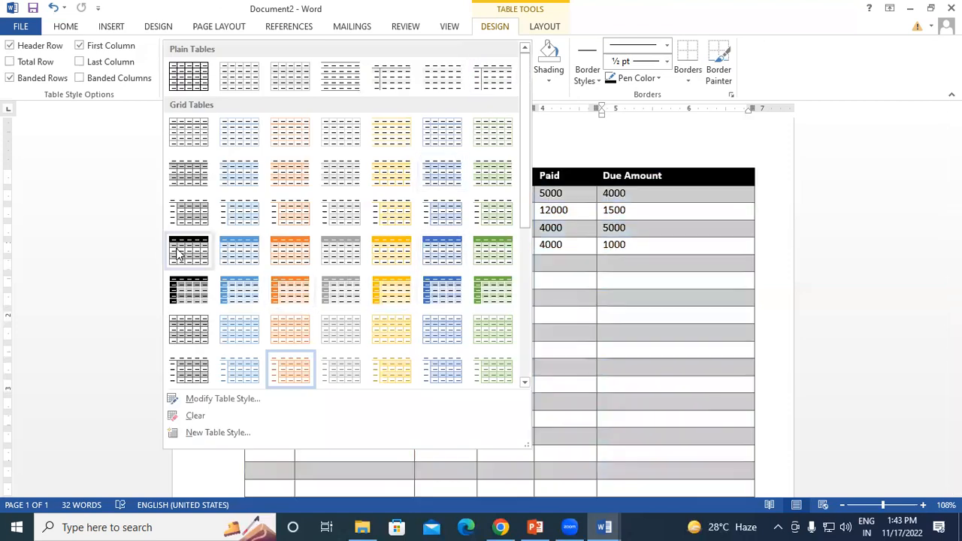
pyautogui.click(182, 251)
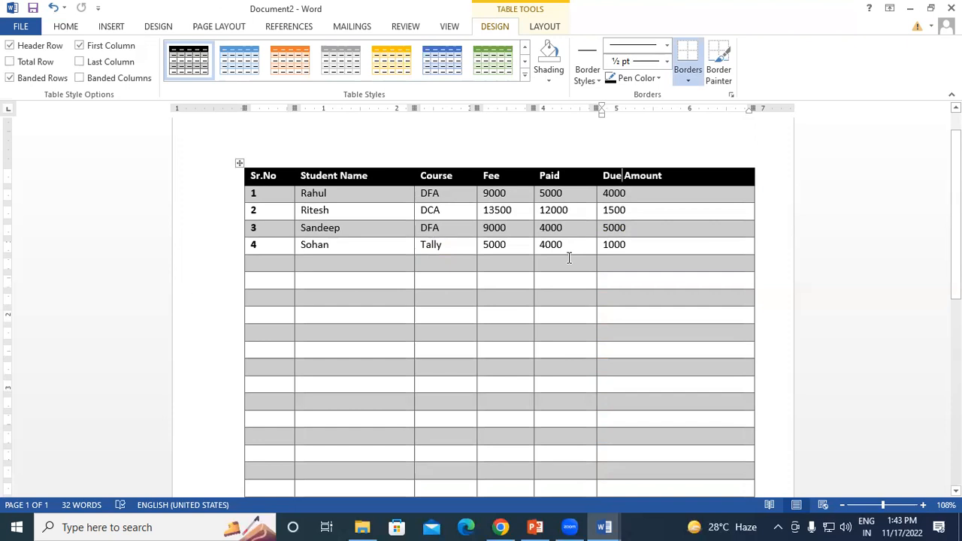
# Turn off the Header Row style option for the student table.
pyautogui.click(636, 244)
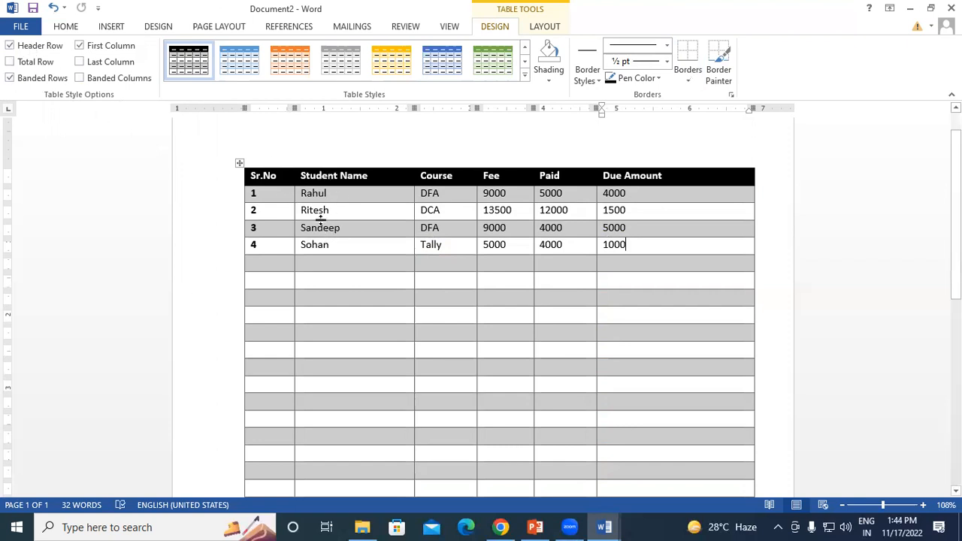
pyautogui.moveTo(303, 193); pyautogui.dragTo(609, 243)
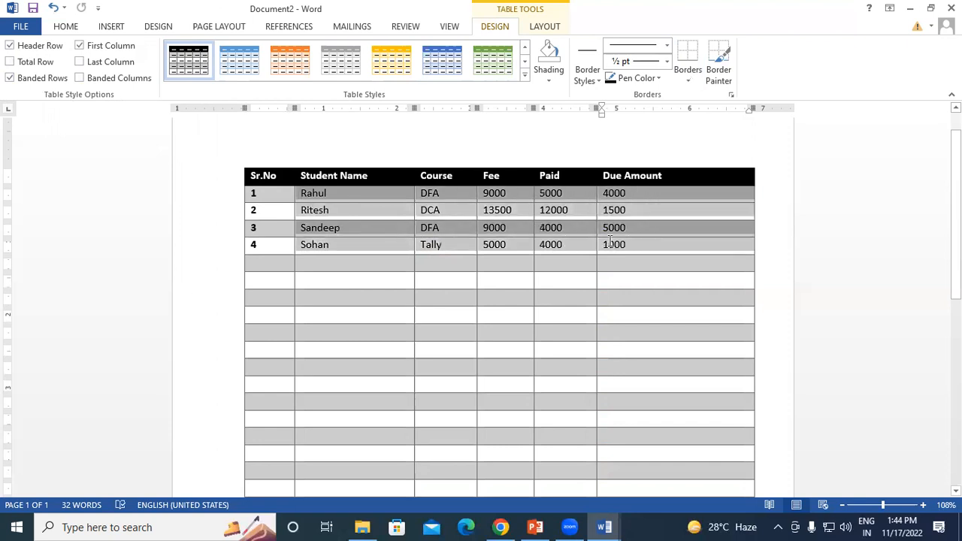
pyautogui.click(445, 211)
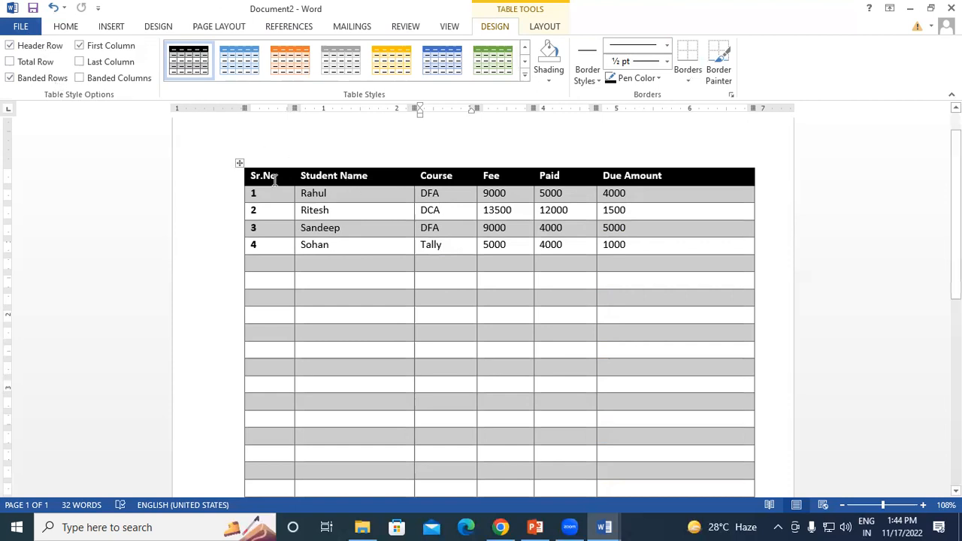
pyautogui.click(10, 46)
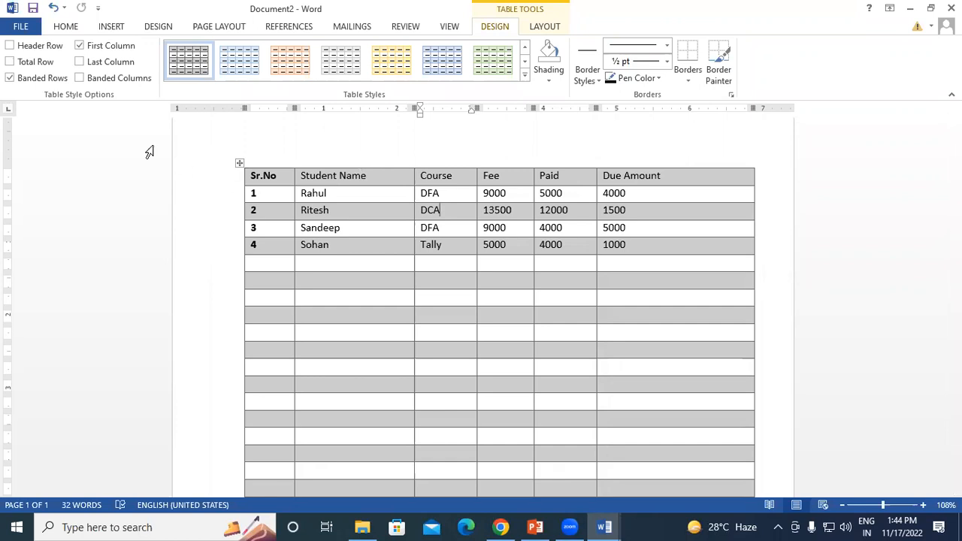
# Turn the Header Row style option back on and toggle First Column off and on again.
pyautogui.click(9, 47)
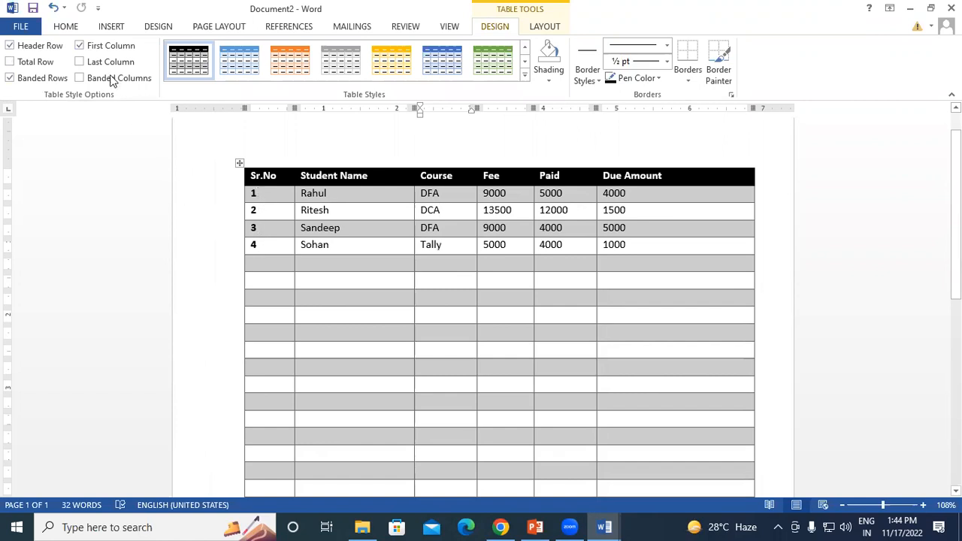
pyautogui.click(79, 47)
pyautogui.click(80, 47)
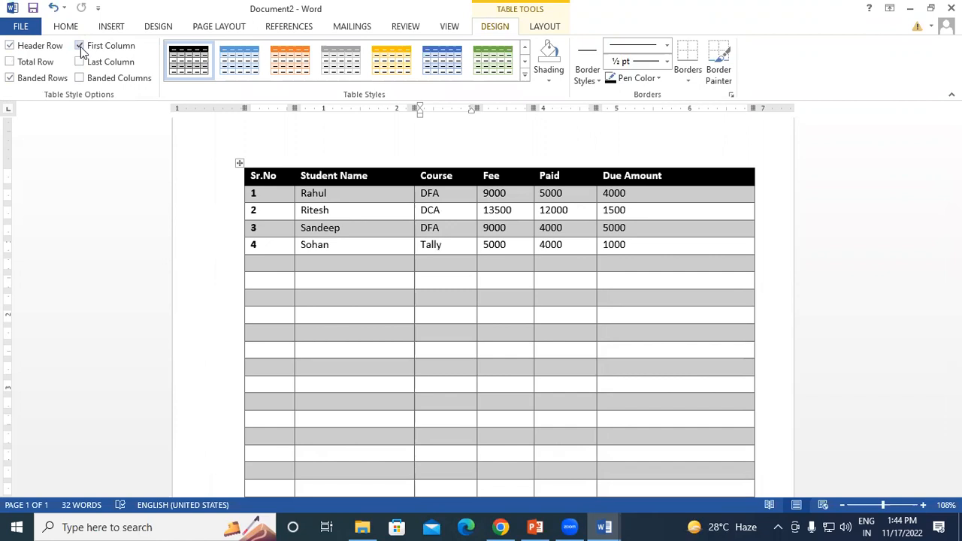
# Try the Total Row and Last Column style options on the student table, inspect its last row, and turn both off again.
pyautogui.click(10, 62)
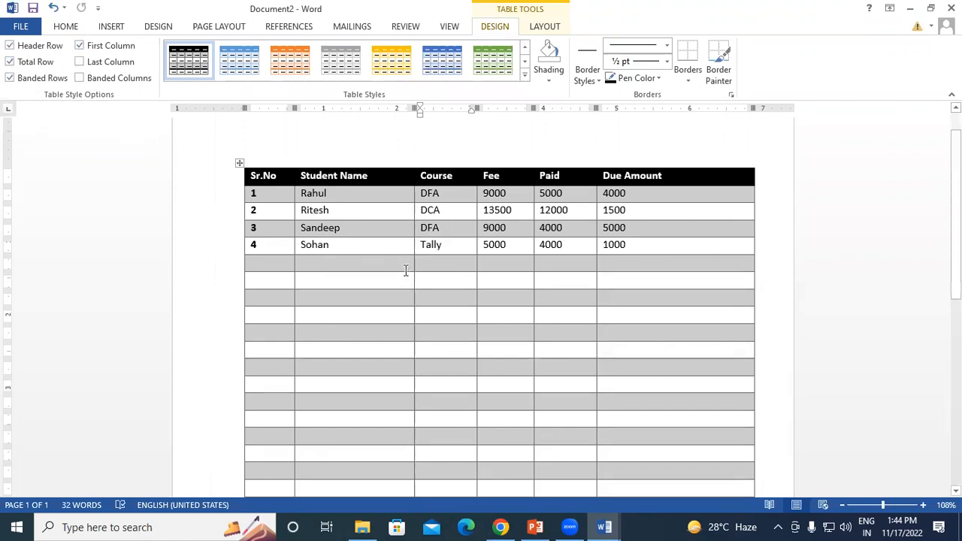
pyautogui.scroll(-6, 405, 271)
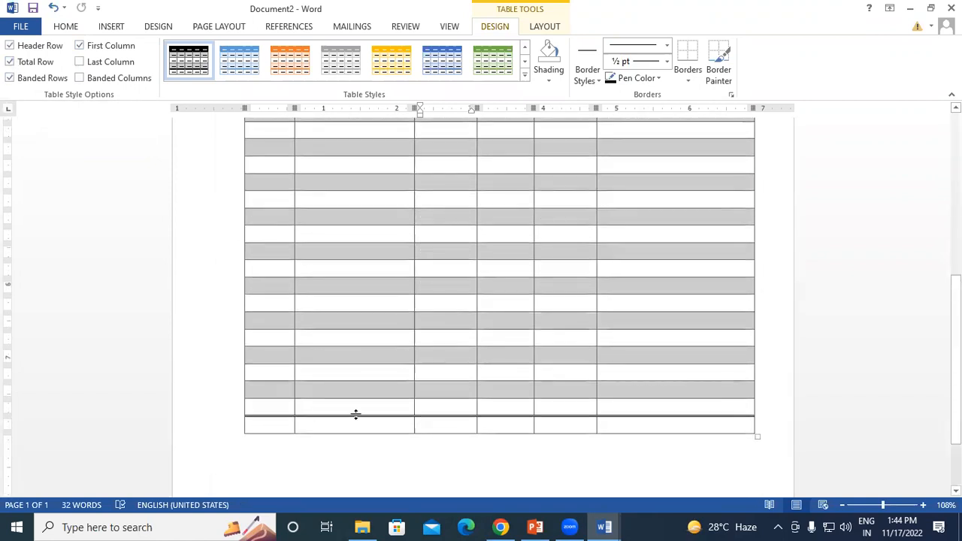
pyautogui.scroll(6, 351, 390)
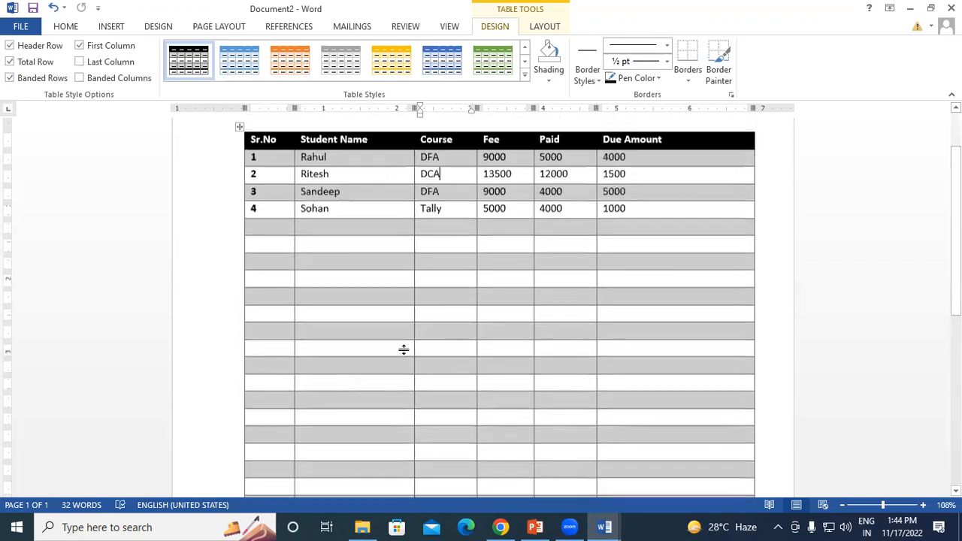
pyautogui.click(80, 61)
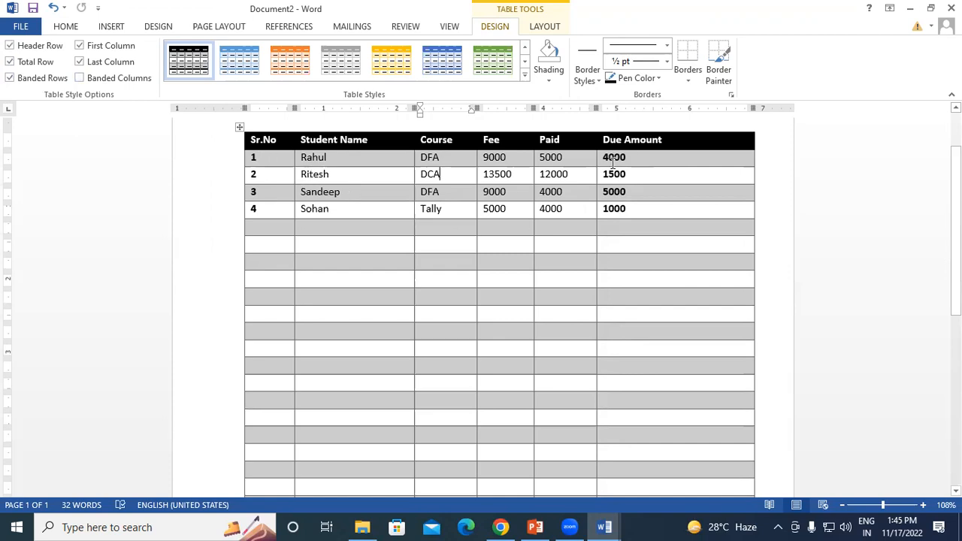
pyautogui.click(80, 62)
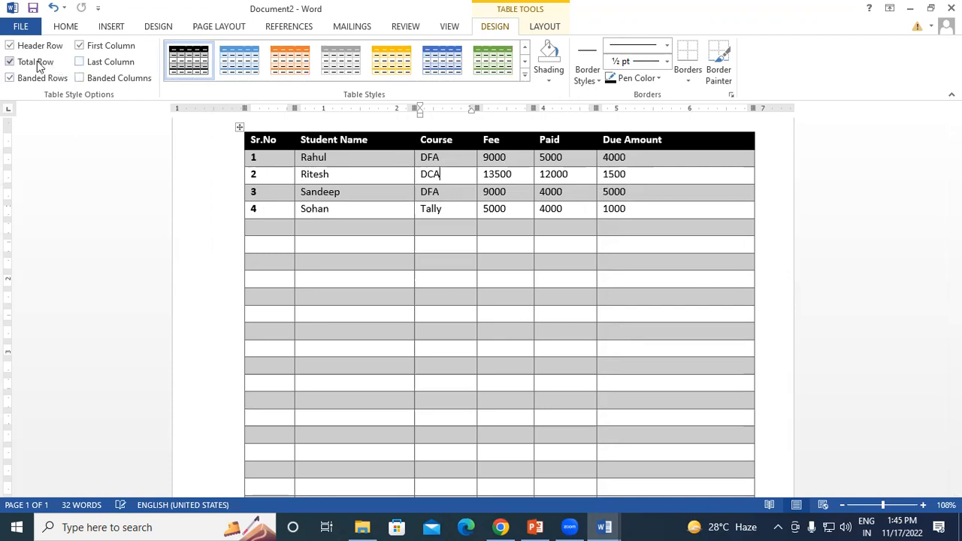
pyautogui.click(11, 63)
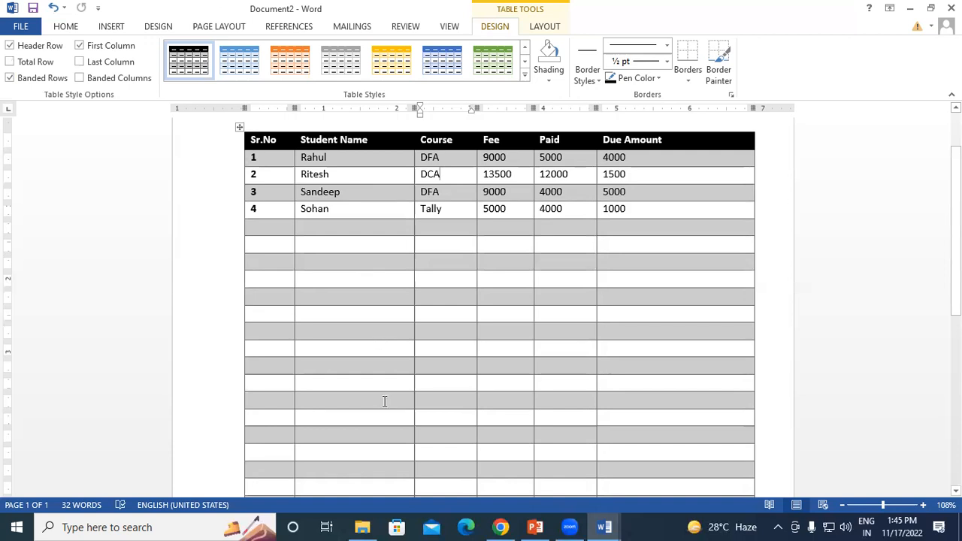
# Toggle Banded Rows off and back on, and Banded Columns on and back off, for the student table.
pyautogui.click(10, 78)
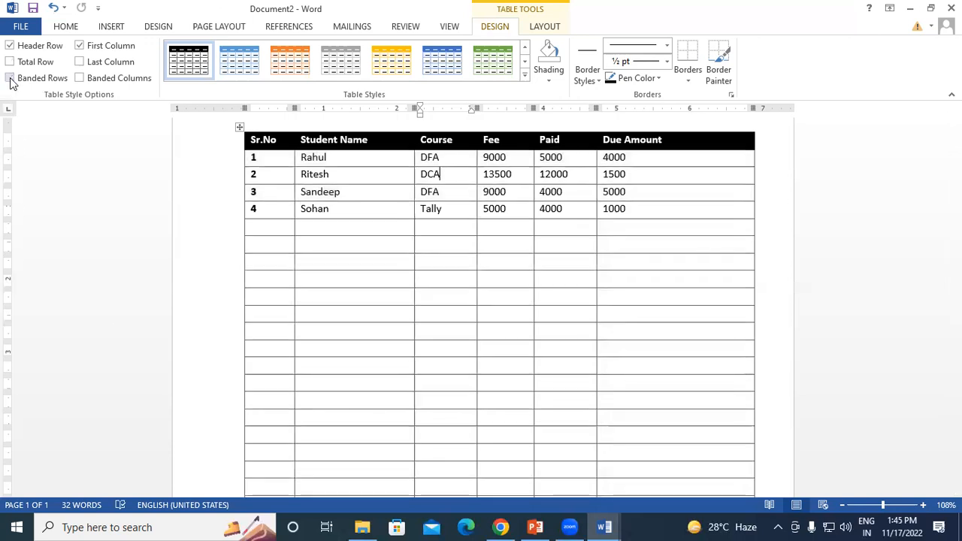
pyautogui.click(9, 78)
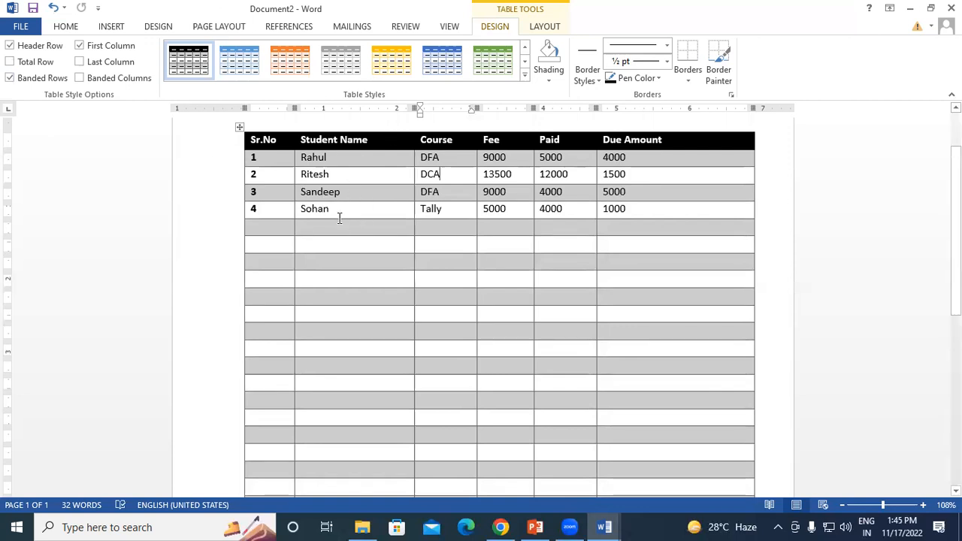
pyautogui.click(79, 79)
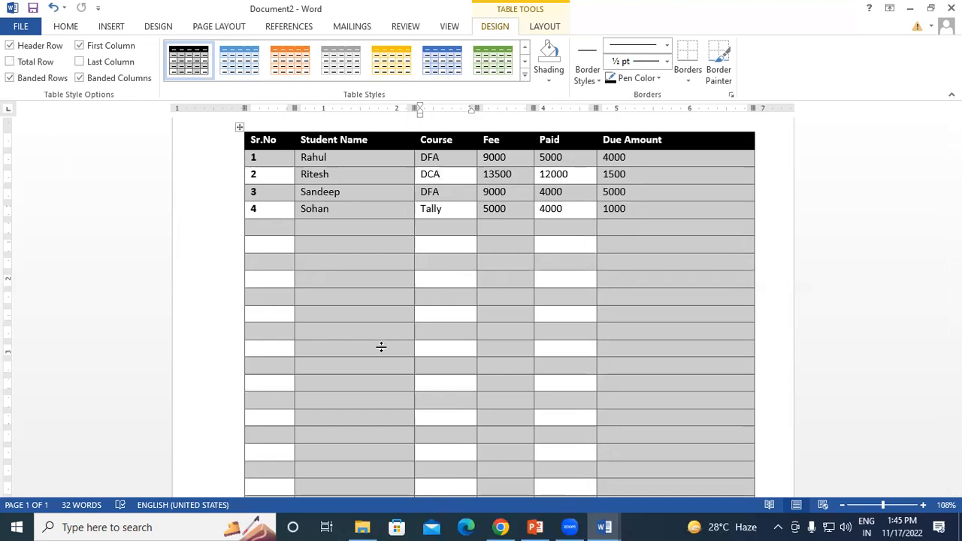
pyautogui.click(78, 77)
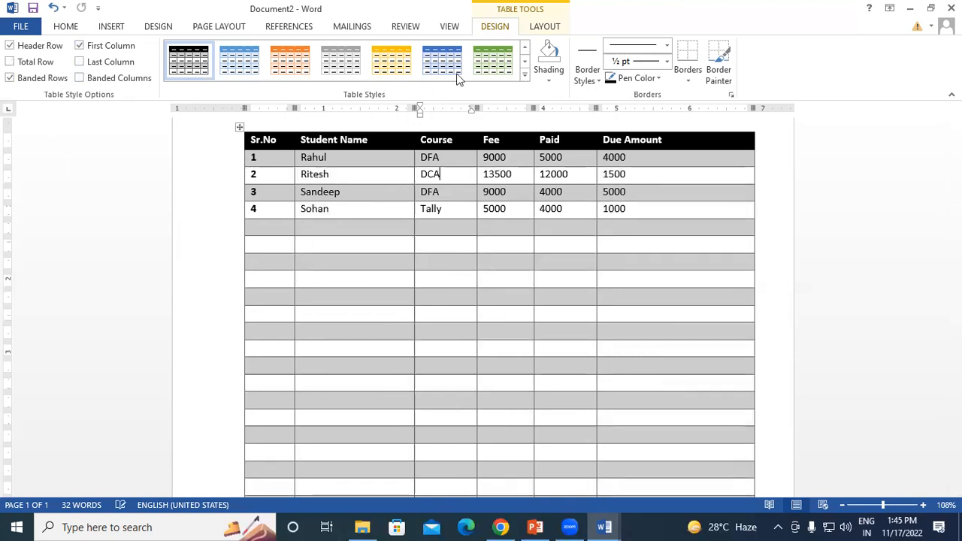
# Try the plain black grid style on the student table, followed by the grid style with solid blue header row and first column.
pyautogui.click(524, 75)
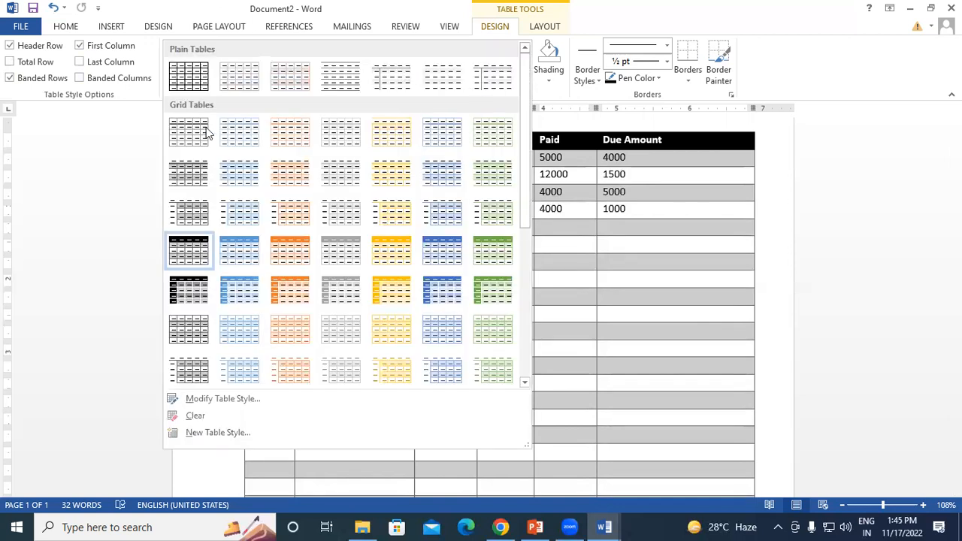
pyautogui.click(182, 89)
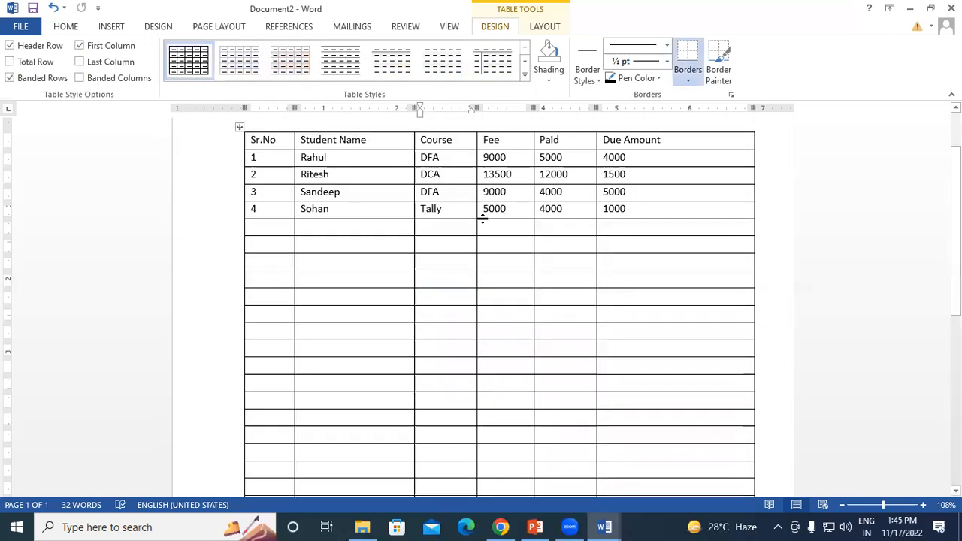
pyautogui.click(526, 76)
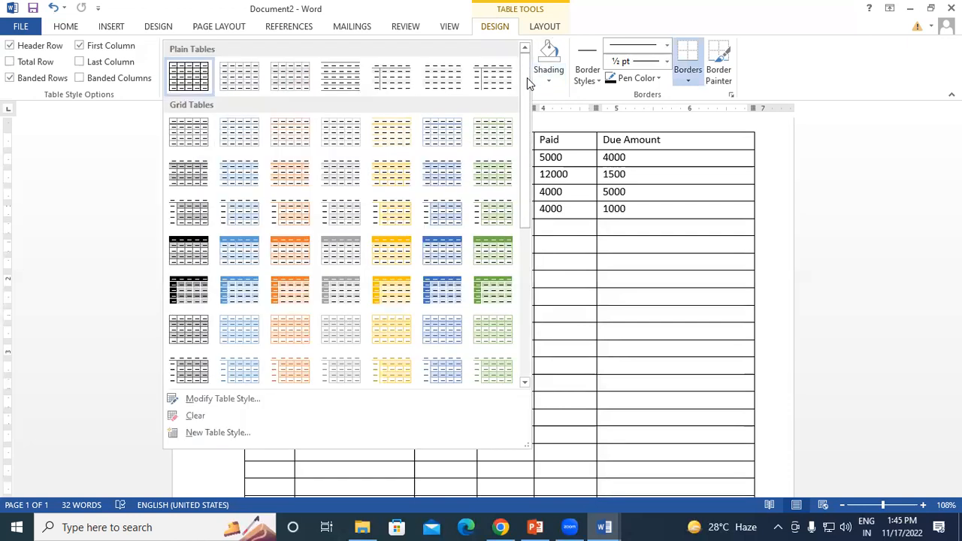
pyautogui.scroll(-2, 518, 316)
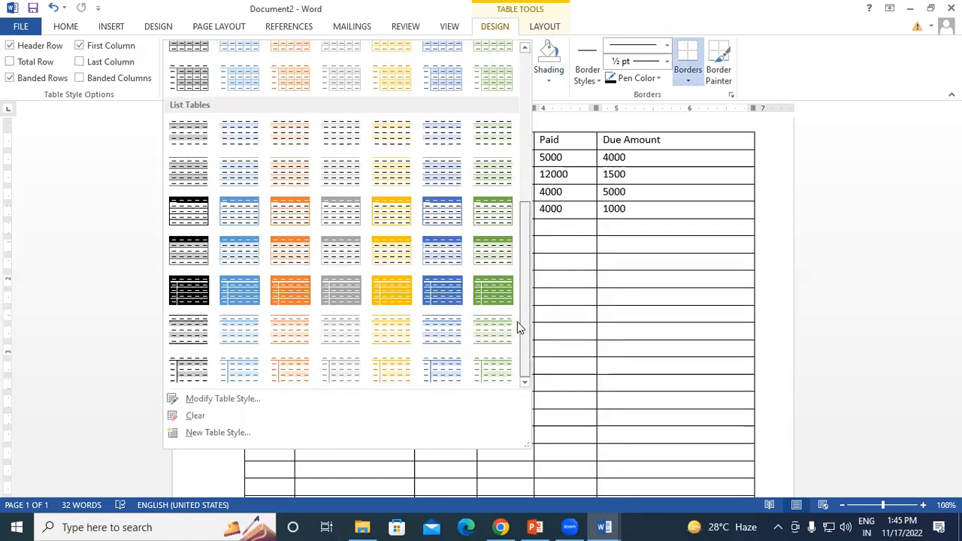
pyautogui.scroll(1, 529, 194)
pyautogui.click(447, 263)
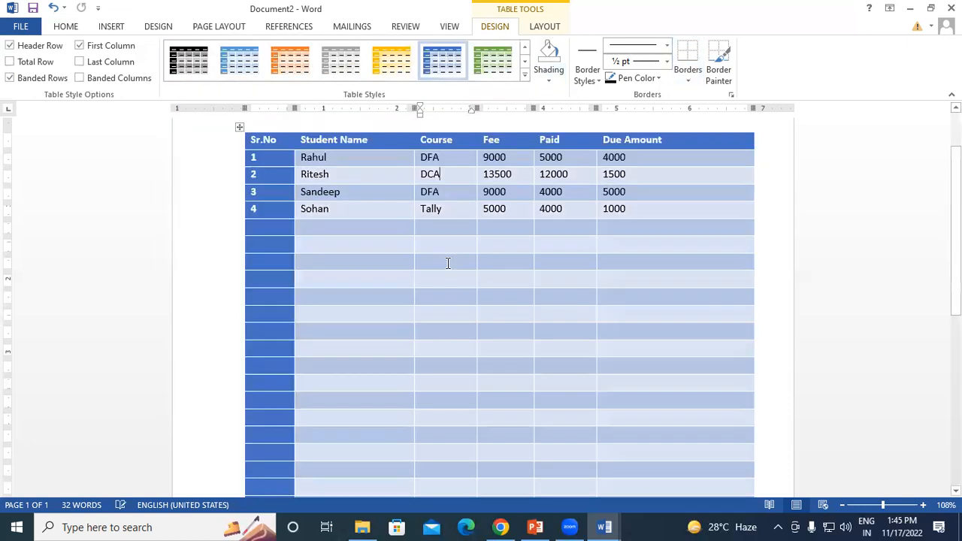
# Restyle the student table with the grid style that has a black header row, white header text and grey banded rows.
pyautogui.click(525, 60)
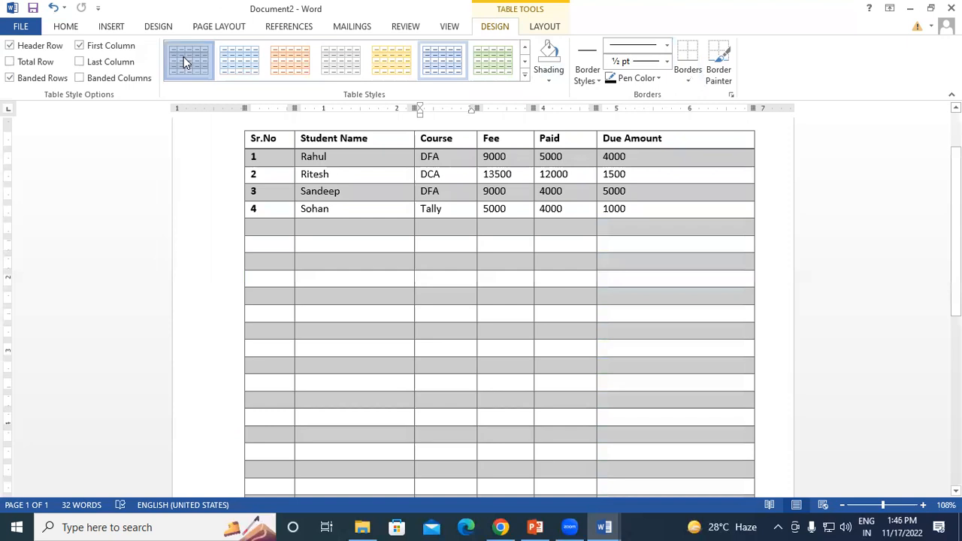
pyautogui.click(525, 75)
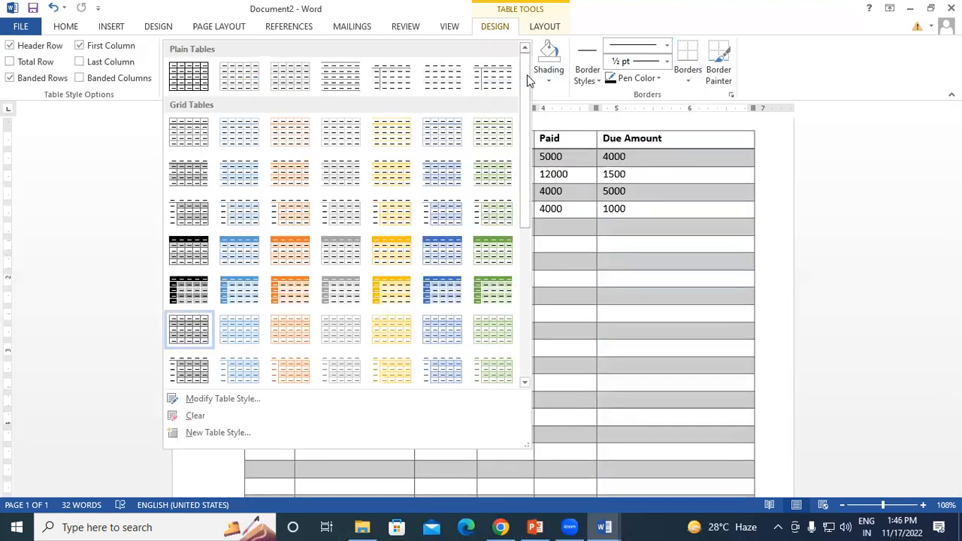
pyautogui.click(188, 251)
pyautogui.click(341, 208)
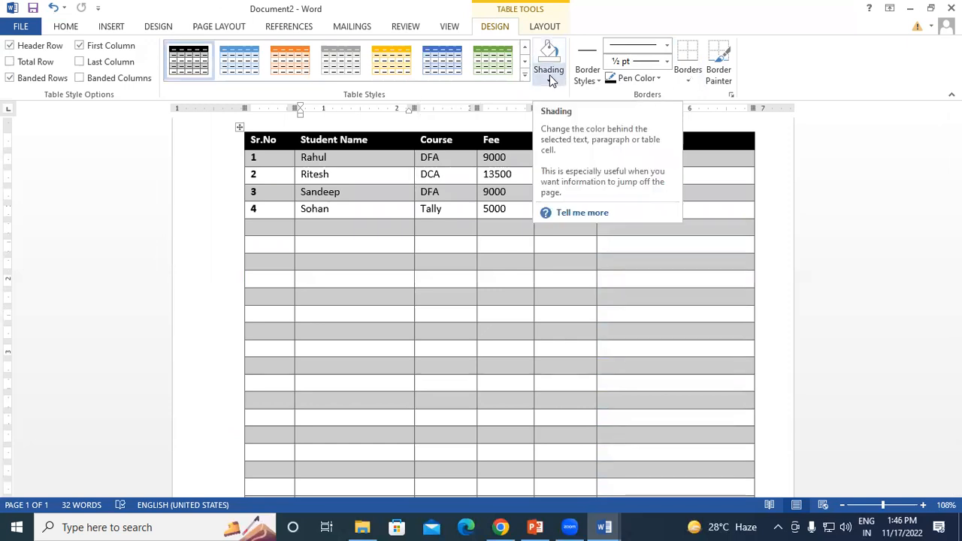
pyautogui.click(66, 26)
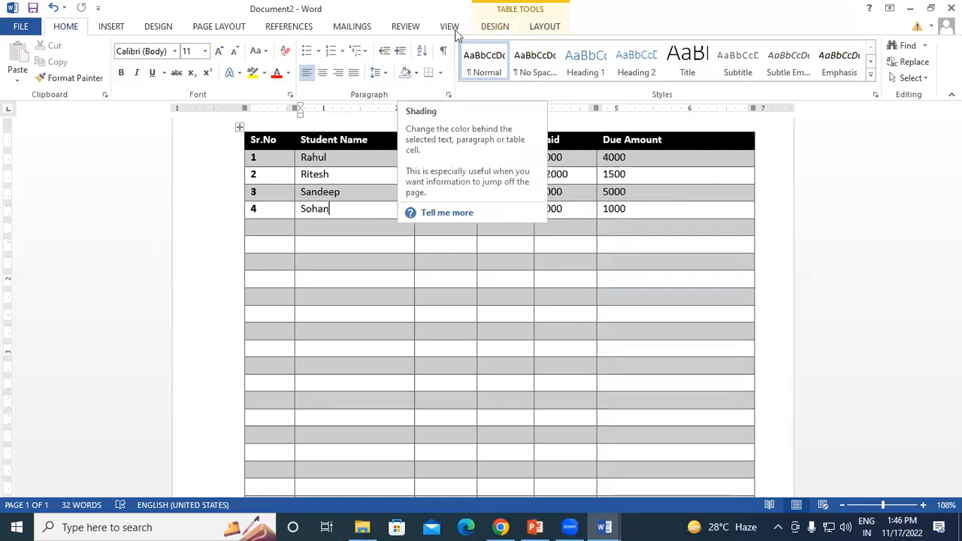
pyautogui.click(395, 158)
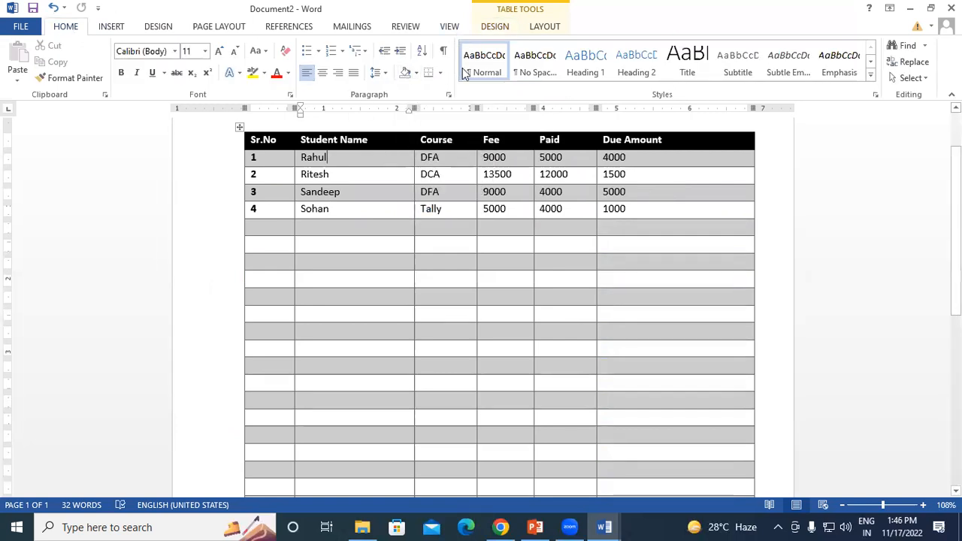
pyautogui.click(495, 26)
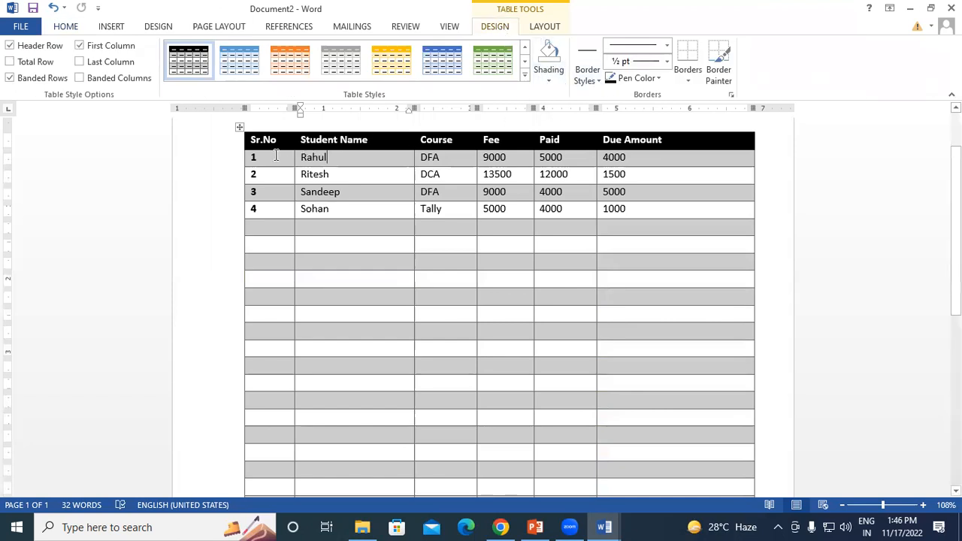
# Preview light green shading on the cell numbered 1 in the Sr.No column.
pyautogui.click(248, 158)
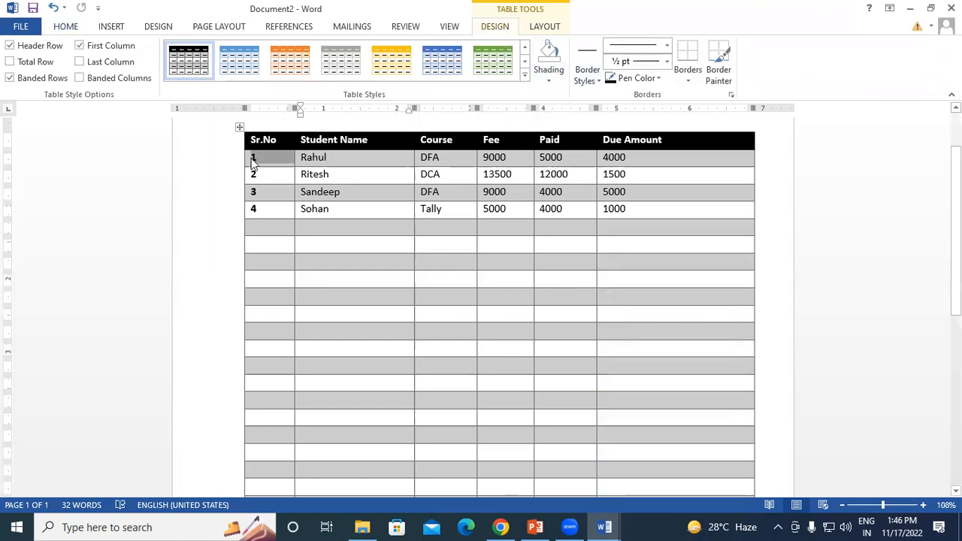
pyautogui.click(259, 161)
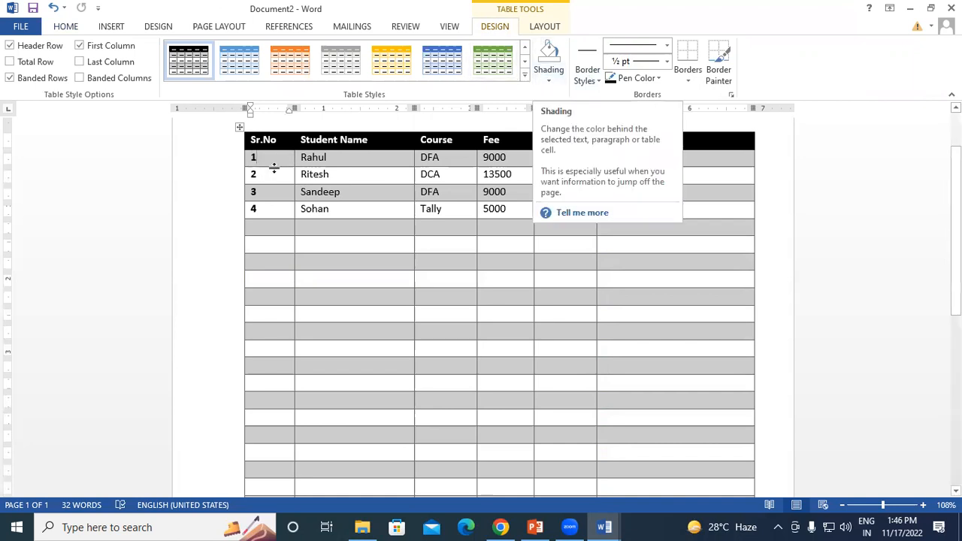
pyautogui.doubleClick(258, 158)
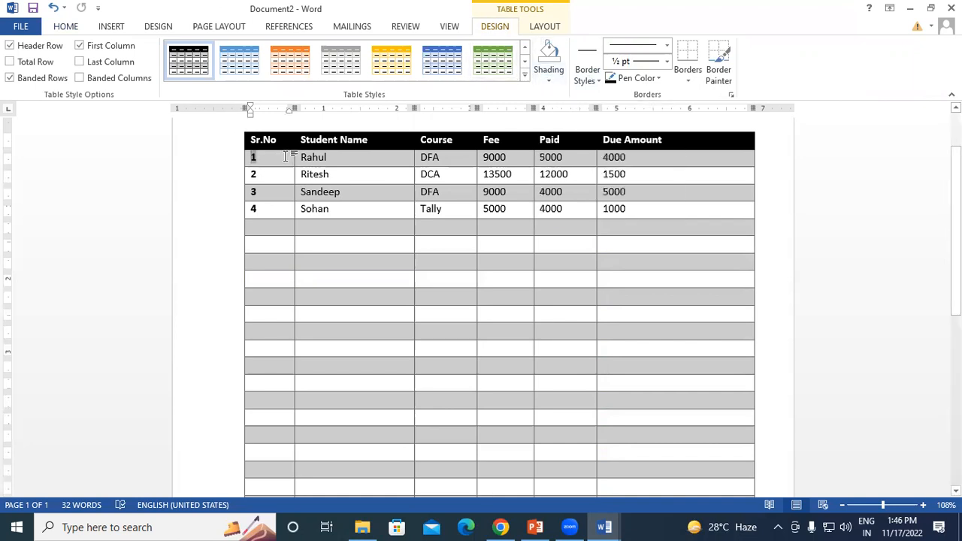
pyautogui.click(548, 79)
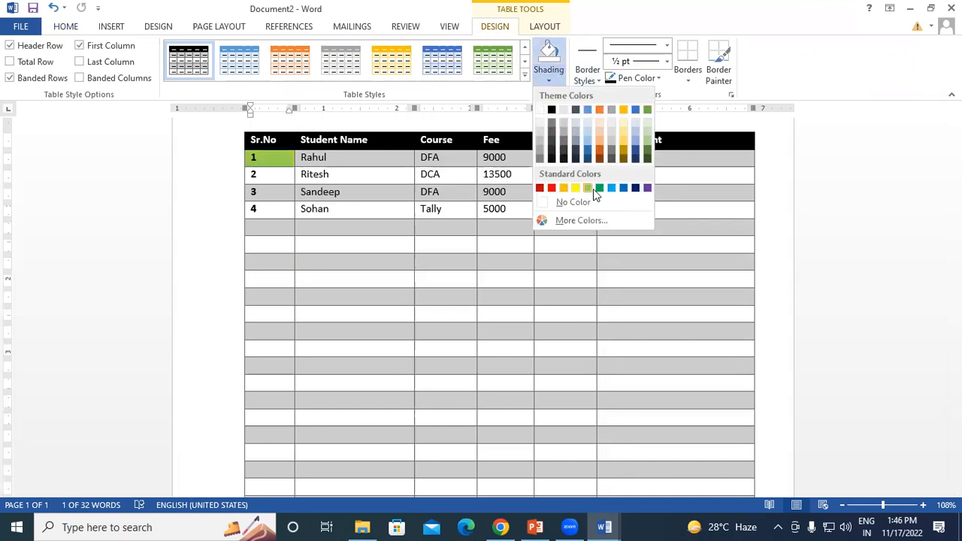
pyautogui.click(317, 177)
# Shade the entire first student row, from Sr.No to Due Amount, in standard yellow.
pyautogui.click(250, 158)
pyautogui.click(253, 157)
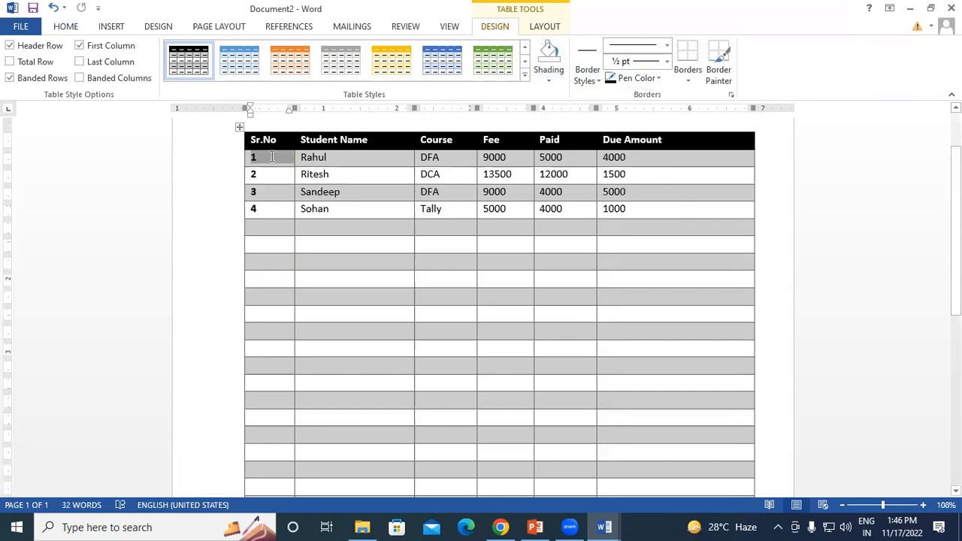
pyautogui.moveTo(253, 157); pyautogui.dragTo(672, 157)
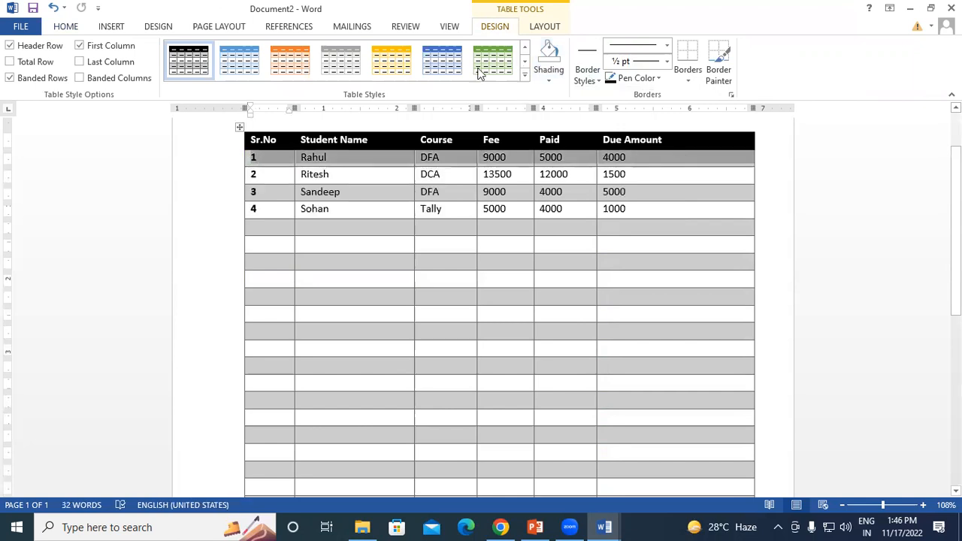
pyautogui.click(541, 73)
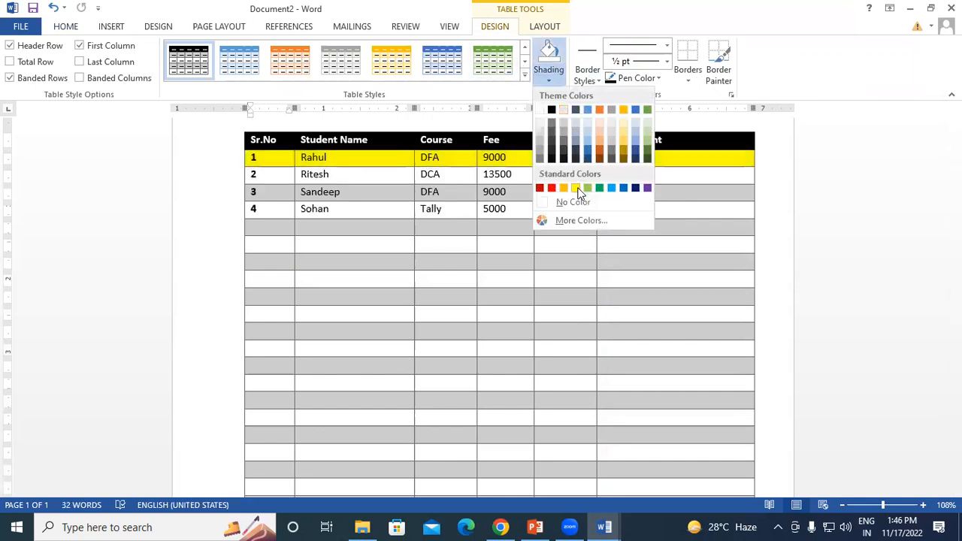
pyautogui.click(577, 189)
pyautogui.click(469, 239)
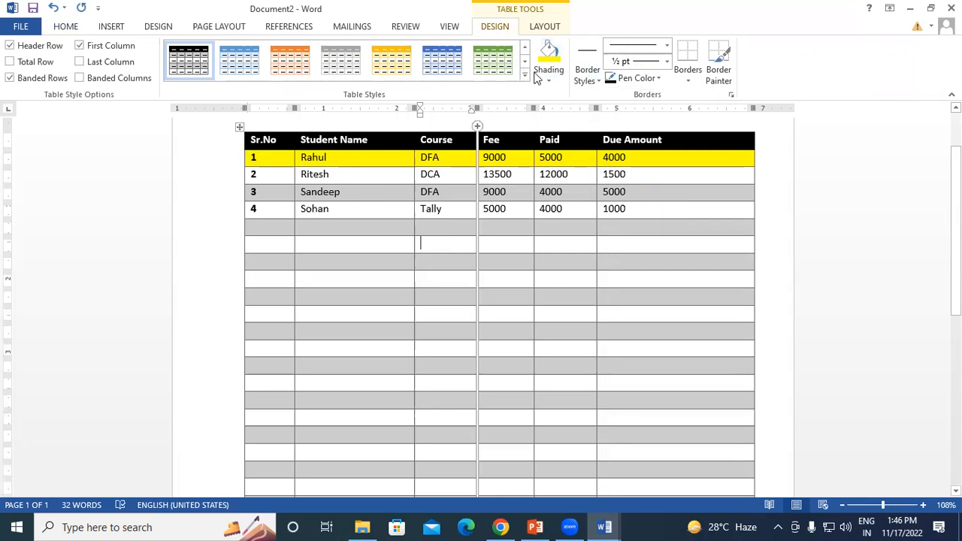
pyautogui.click(449, 229)
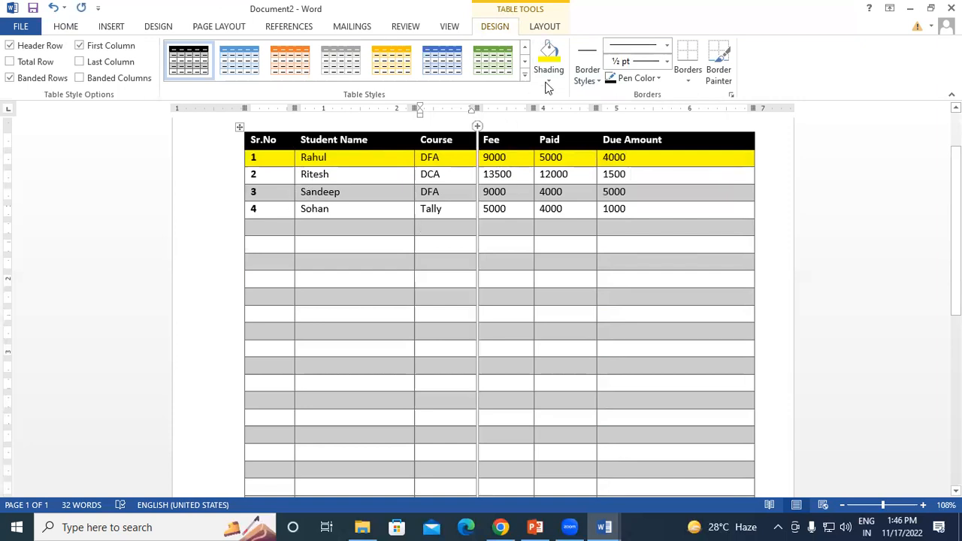
# Paint the vertical border between the Sr.No and Student Name columns with the thick grey theme border style, starting at the header row.
pyautogui.click(587, 83)
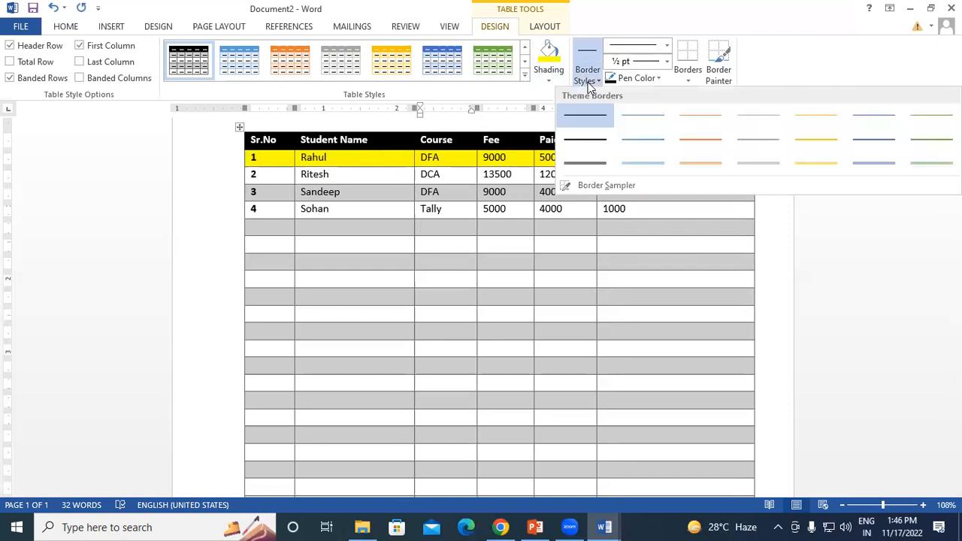
pyautogui.click(585, 162)
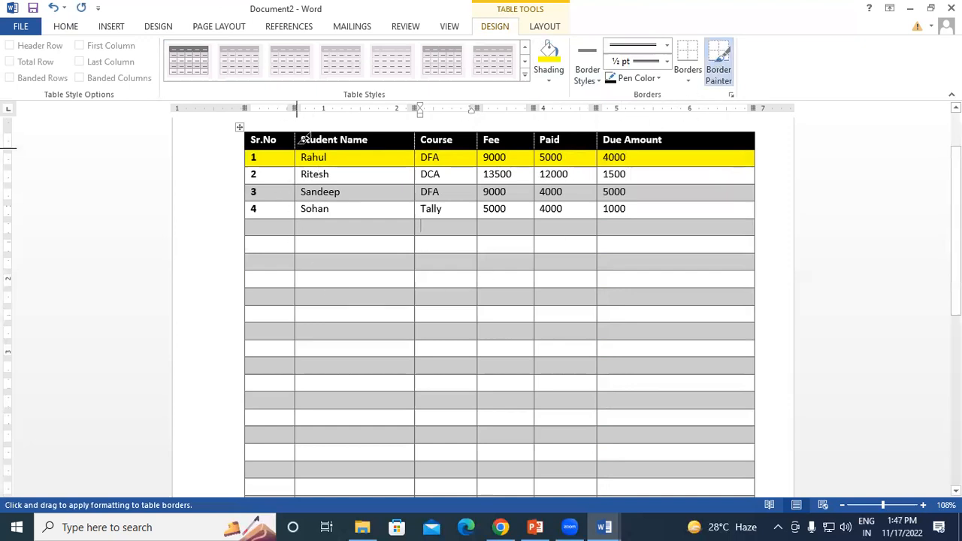
pyautogui.moveTo(301, 127); pyautogui.dragTo(298, 410)
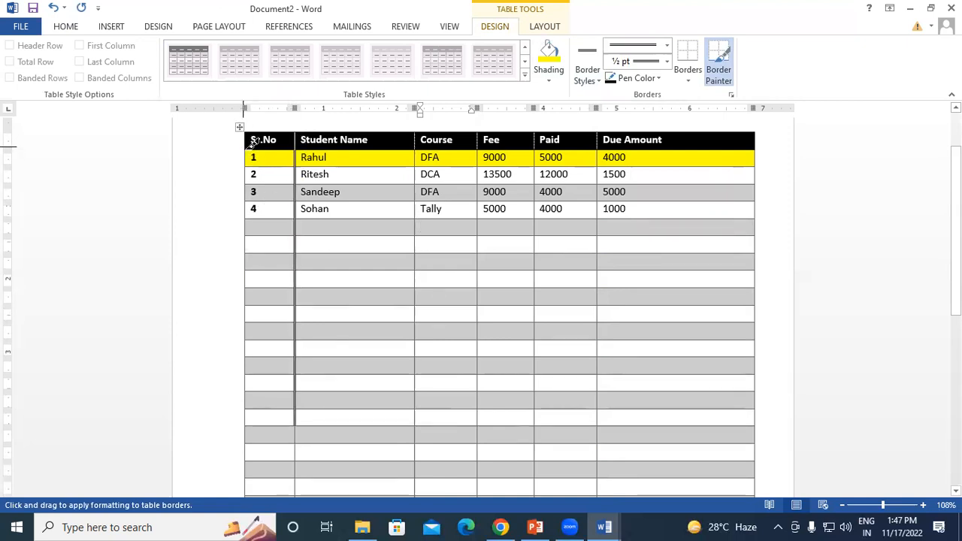
# Paint ½ pt double-line borders beneath the header row and beneath the first student row, across the full table width.
pyautogui.moveTo(254, 142); pyautogui.dragTo(734, 140)
pyautogui.moveTo(252, 160); pyautogui.dragTo(730, 163)
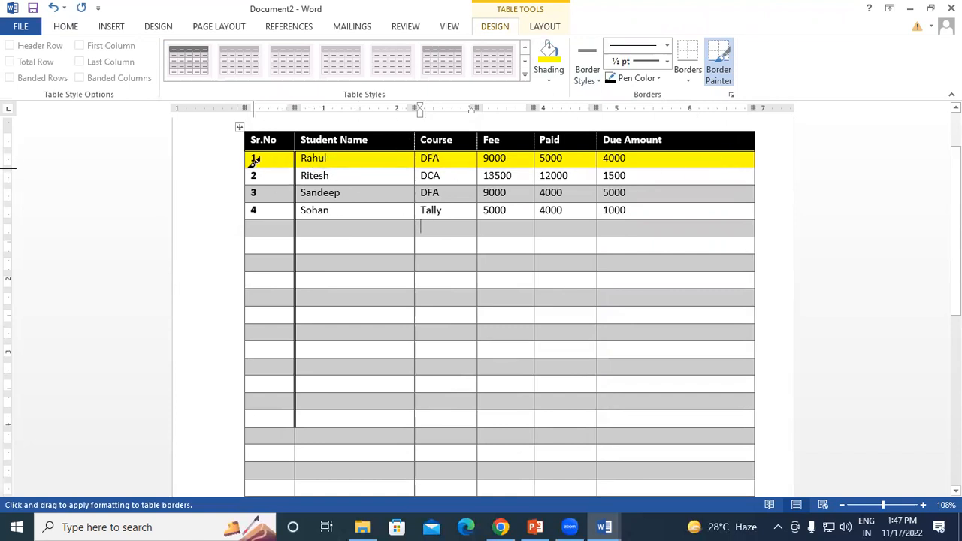
pyautogui.moveTo(253, 159)
pyautogui.mouseDown()
pyautogui.moveTo(496, 176)
pyautogui.moveTo(725, 162)
pyautogui.mouseUp()
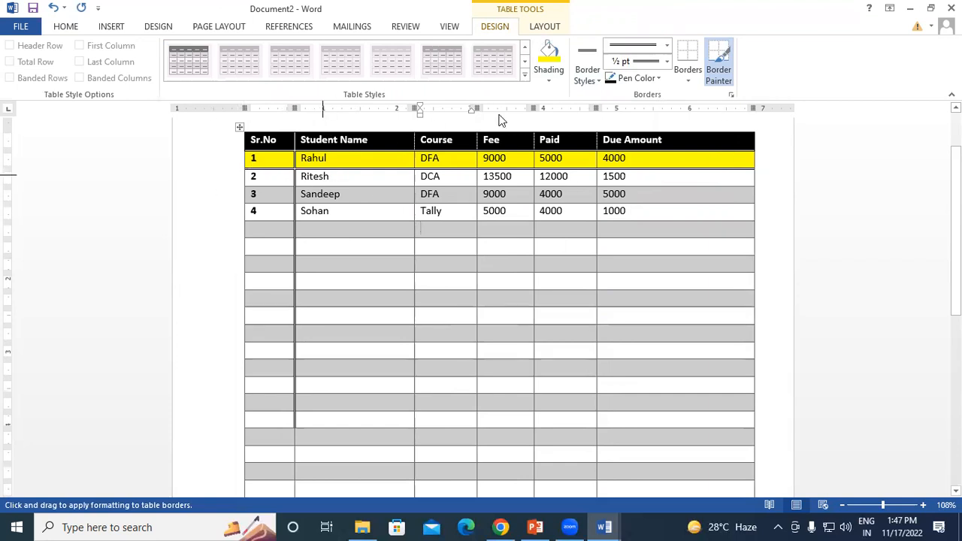
# Paint a 3 pt thick multi-line black border beneath the first empty row, across all columns.
pyautogui.click(667, 47)
pyautogui.moveTo(674, 123); pyautogui.dragTo(669, 217)
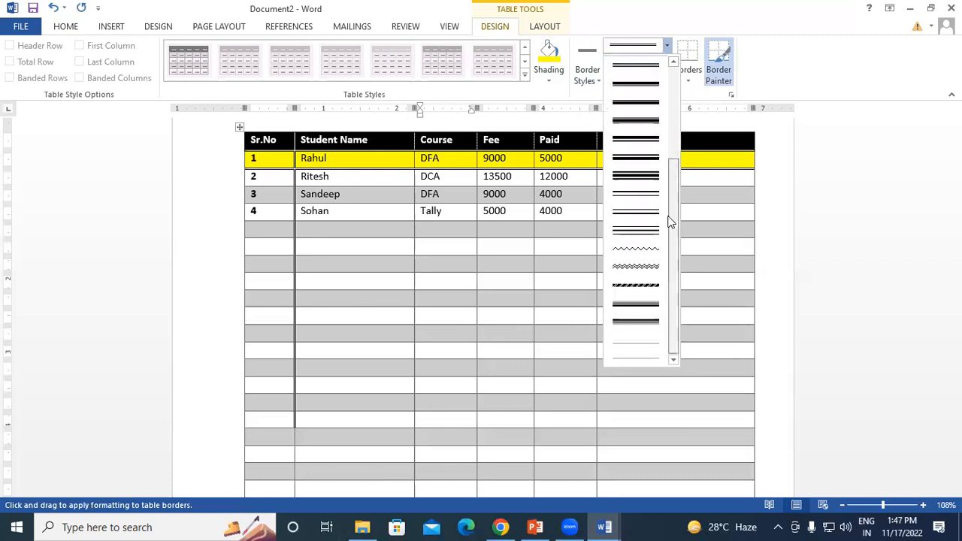
pyautogui.click(625, 123)
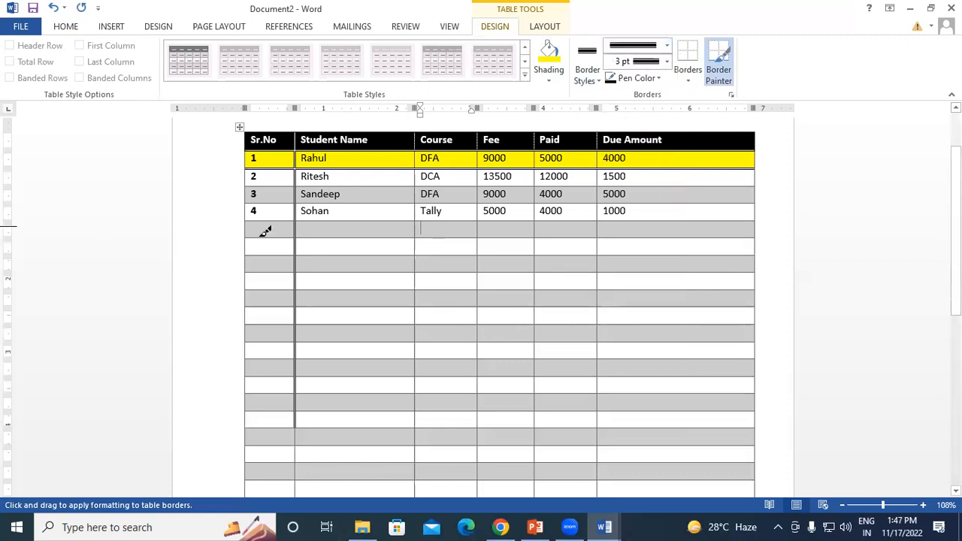
pyautogui.moveTo(274, 236); pyautogui.dragTo(701, 234)
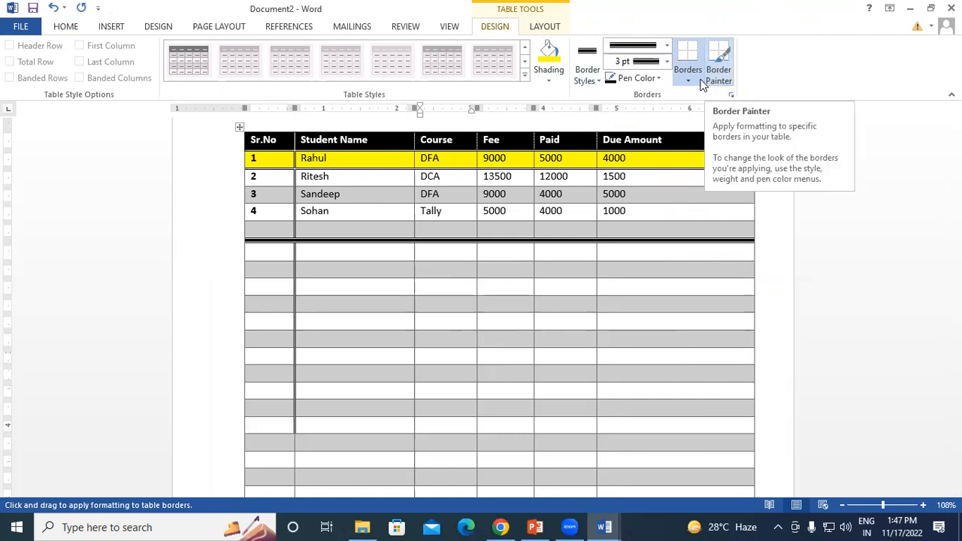
# Paint the borders beneath the second and third empty rows across the table in standard red.
pyautogui.click(655, 79)
pyautogui.click(621, 204)
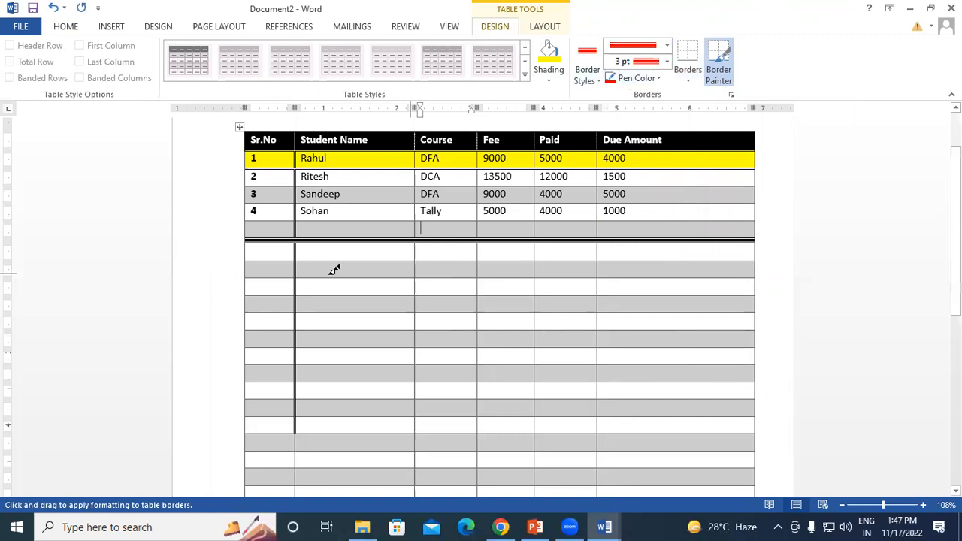
pyautogui.moveTo(254, 259)
pyautogui.mouseDown()
pyautogui.moveTo(738, 257)
pyautogui.moveTo(757, 247)
pyautogui.moveTo(734, 247)
pyautogui.mouseUp()
pyautogui.moveTo(254, 278); pyautogui.dragTo(760, 282)
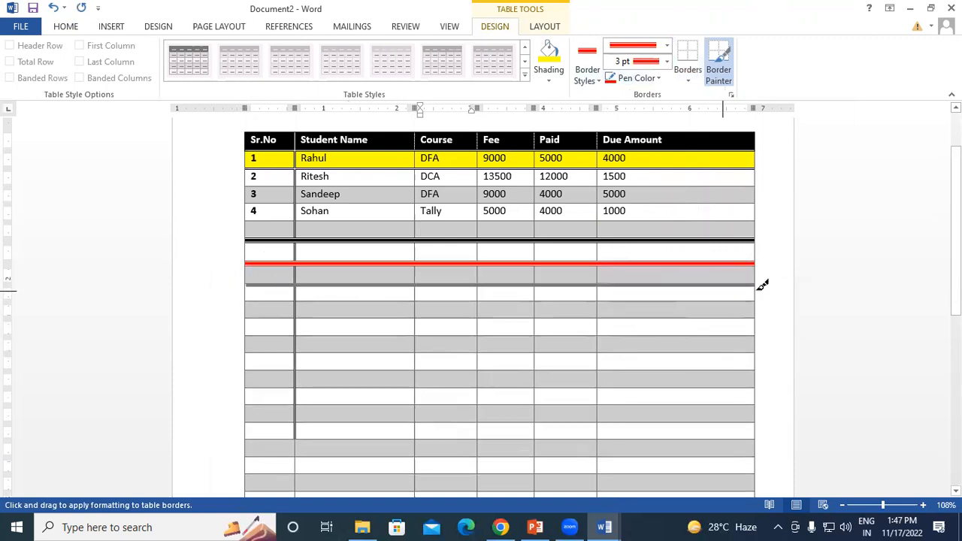
# Paint the vertical borders on both sides of the Student Name column in standard blue, downward from the lower red line.
pyautogui.click(638, 80)
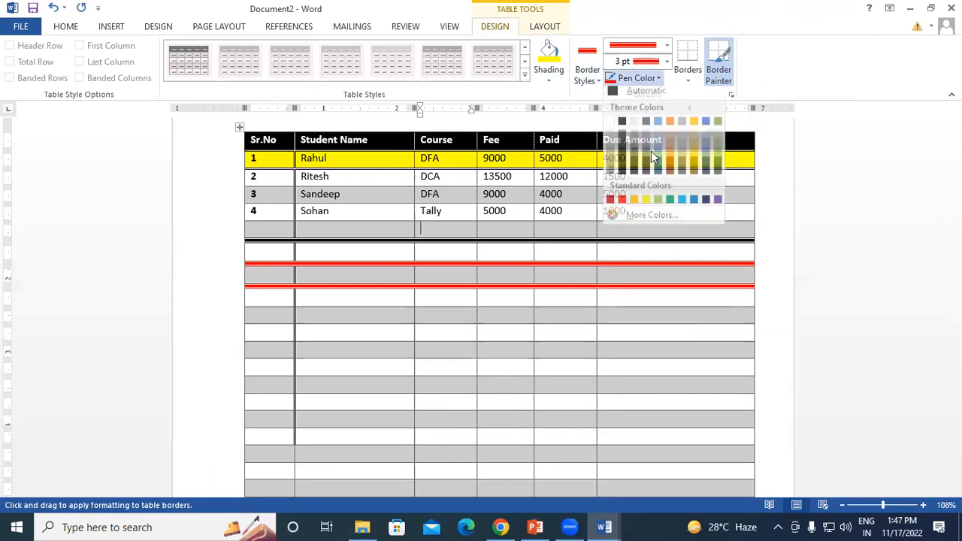
pyautogui.click(694, 207)
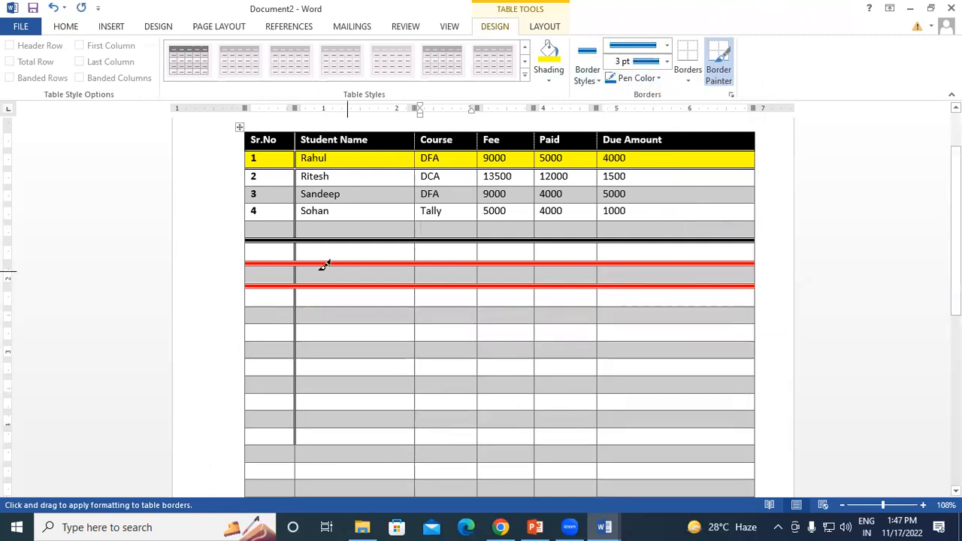
pyautogui.moveTo(297, 290)
pyautogui.mouseDown()
pyautogui.moveTo(312, 398)
pyautogui.moveTo(294, 437)
pyautogui.mouseUp()
pyautogui.moveTo(415, 290)
pyautogui.mouseDown()
pyautogui.moveTo(423, 455)
pyautogui.moveTo(419, 442)
pyautogui.mouseUp()
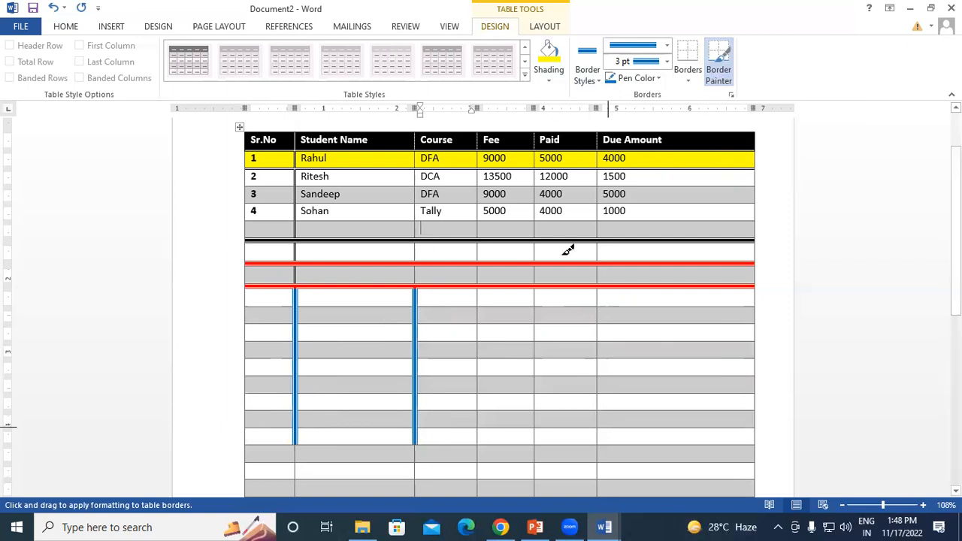
# Stop painting borders and undo the painted borders, the yellow row shading and the black header style.
pyautogui.click(715, 67)
pyautogui.hotkey('ctrl', 'z')
pyautogui.hotkey('ctrl', 'z')
pyautogui.hotkey('ctrl', 'z')
pyautogui.hotkey('ctrl', 'z')
pyautogui.hotkey('ctrl', 'z')
pyautogui.hotkey('ctrl', 'z')
pyautogui.hotkey('ctrl', 'z')
pyautogui.hotkey('ctrl', 'z')
pyautogui.hotkey('ctrl', 'z')
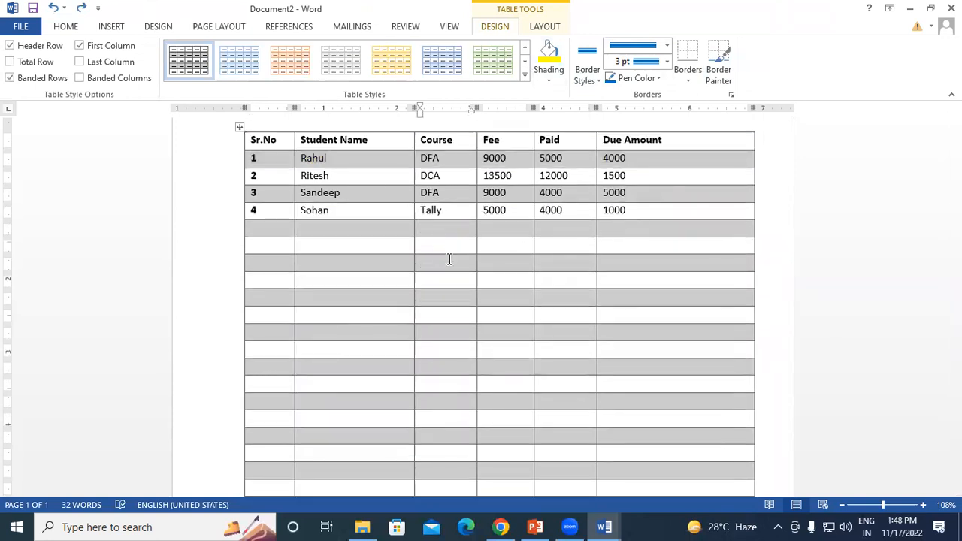
# Select only the Student Name header cell with the table selection command.
pyautogui.click(544, 27)
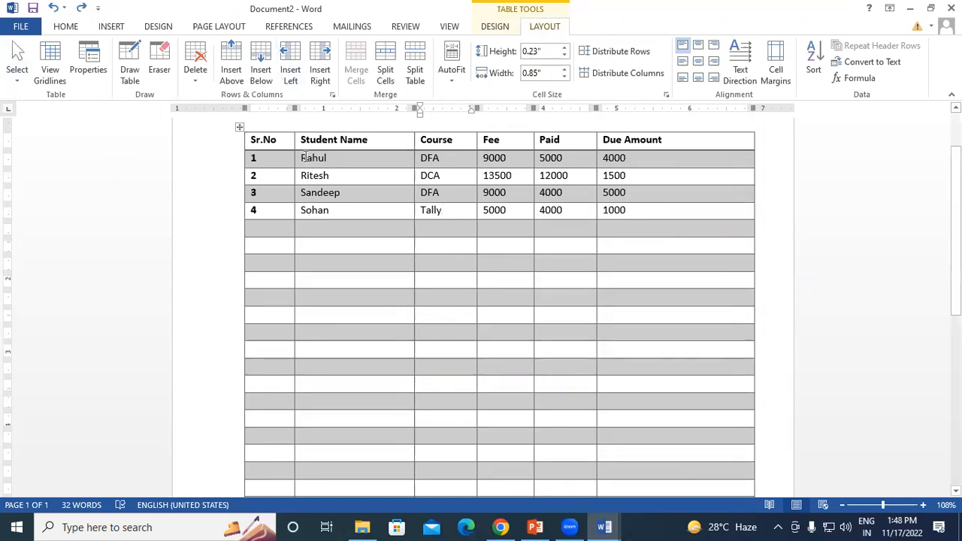
pyautogui.click(18, 75)
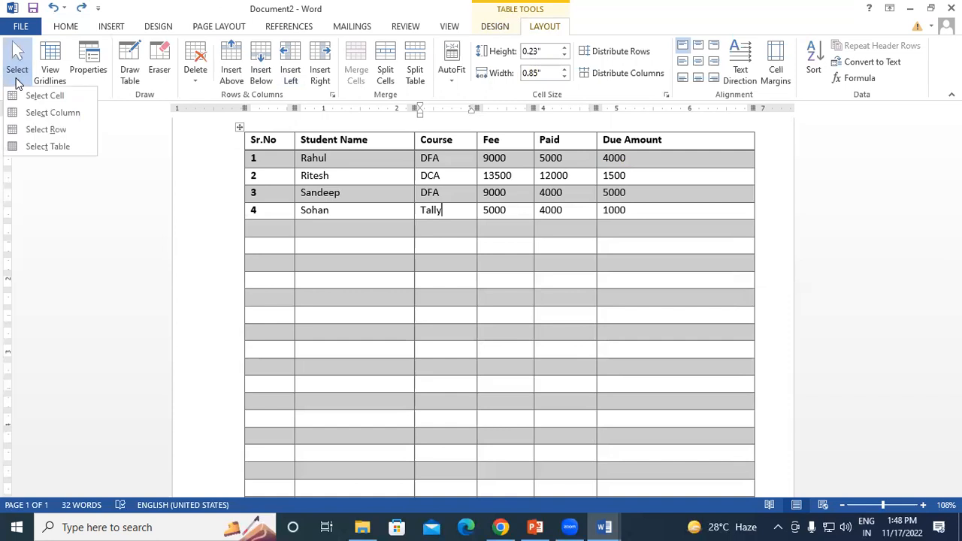
pyautogui.click(376, 141)
pyautogui.click(371, 140)
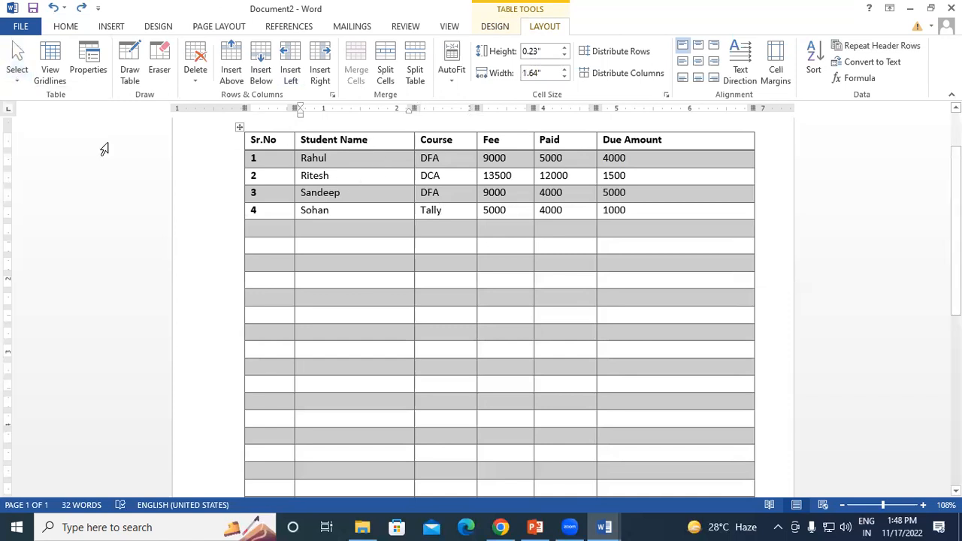
pyautogui.click(29, 84)
pyautogui.click(33, 90)
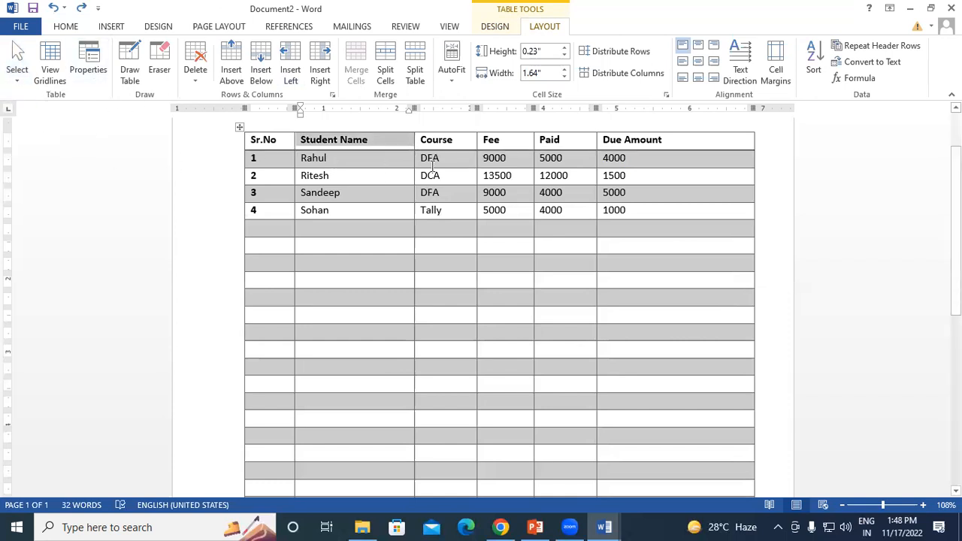
# Select the entire header row, and after that the entire Student Name column.
pyautogui.click(16, 71)
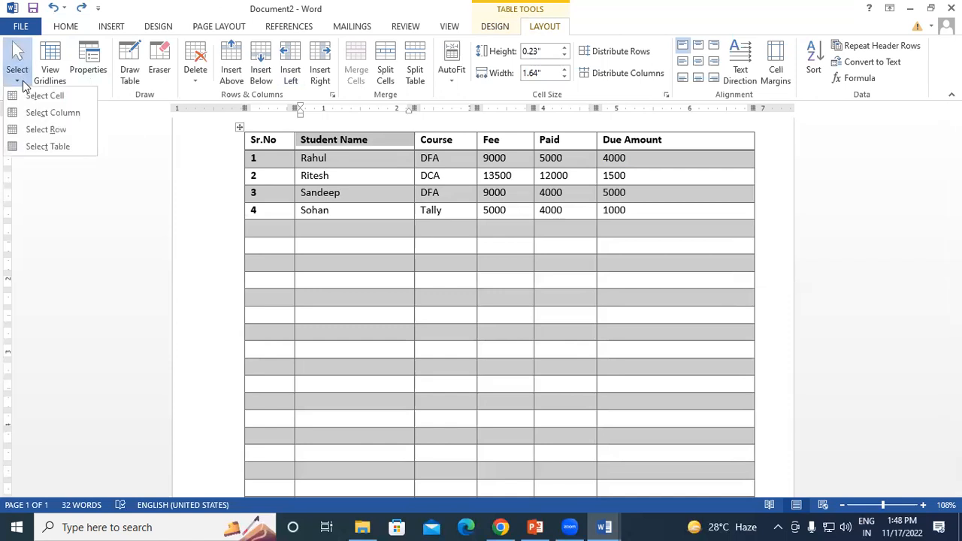
pyautogui.click(39, 131)
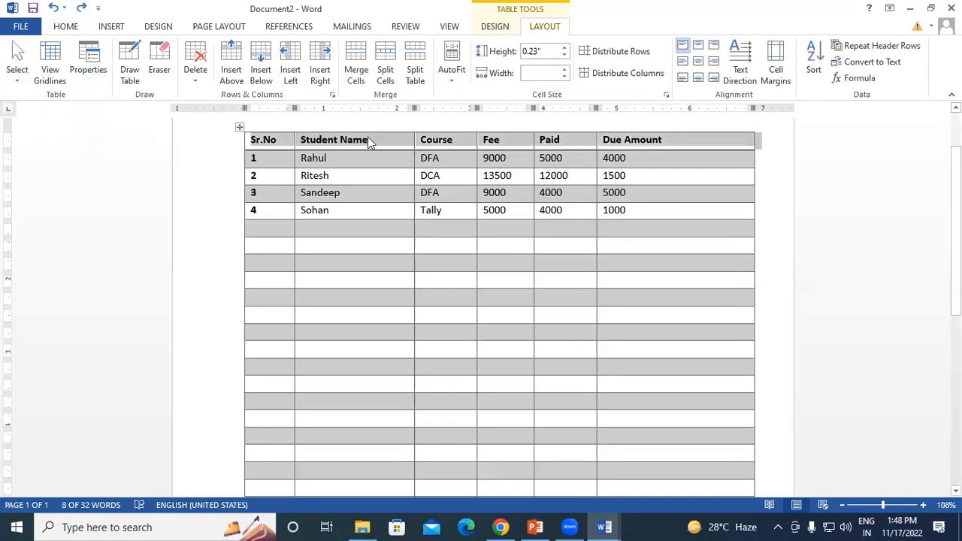
pyautogui.click(367, 139)
pyautogui.click(17, 71)
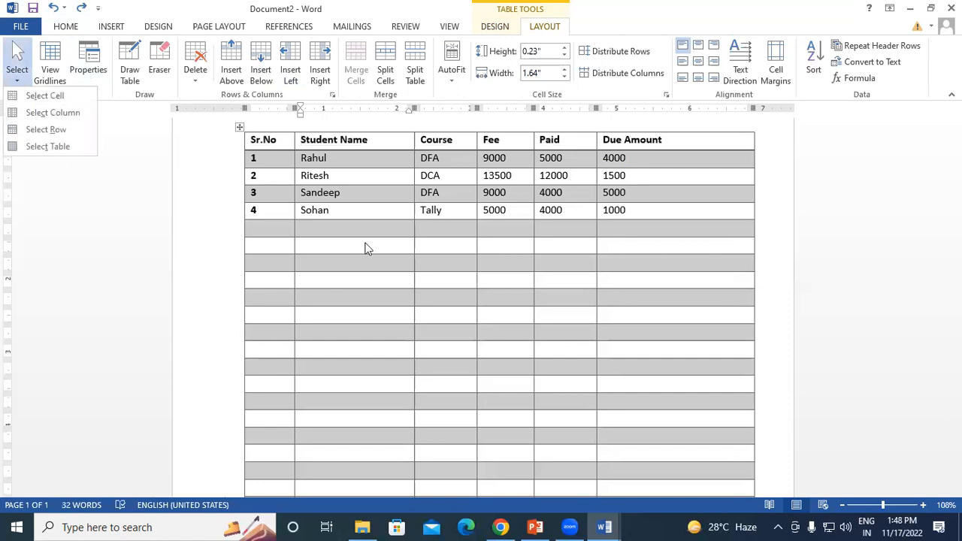
pyautogui.click(73, 113)
# Select the entire table starting from a cell in the first student row, and clear the selection.
pyautogui.click(333, 159)
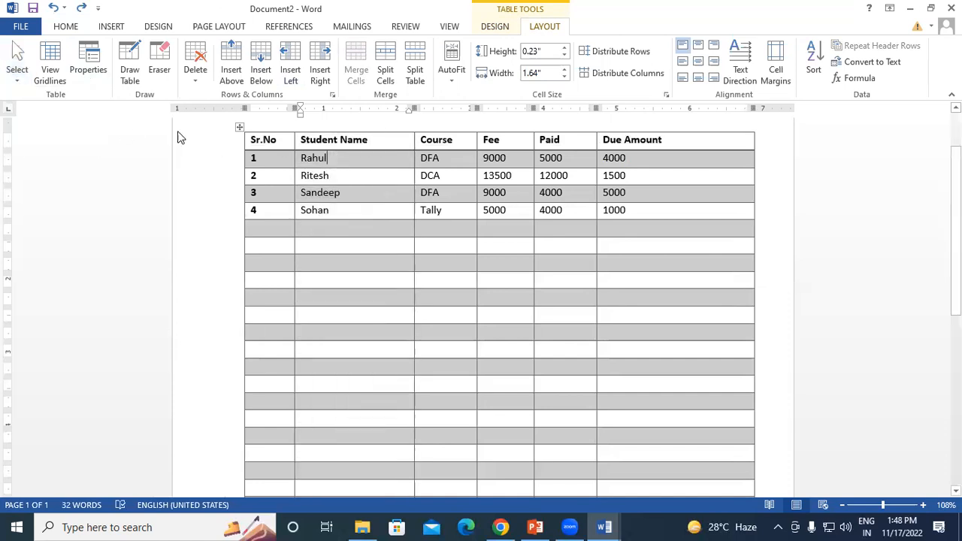
pyautogui.click(16, 69)
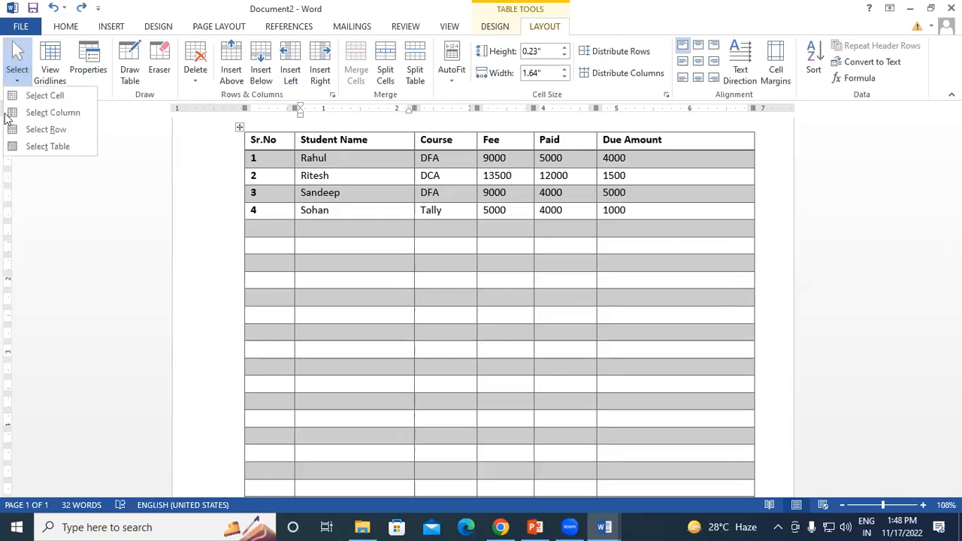
pyautogui.click(45, 146)
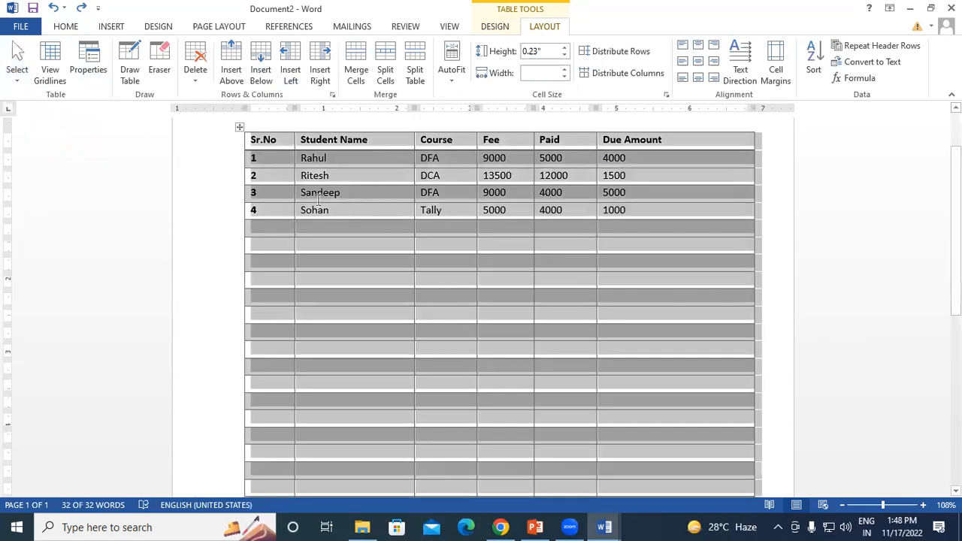
pyautogui.click(343, 175)
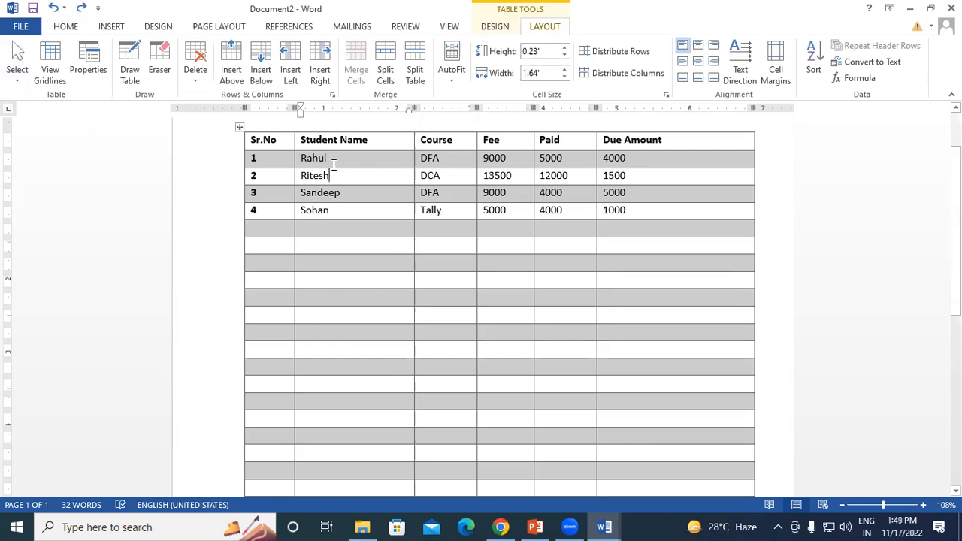
# Select the first empty row beneath the fourth student, and clear the selection.
pyautogui.click(276, 227)
pyautogui.click(17, 71)
pyautogui.click(46, 129)
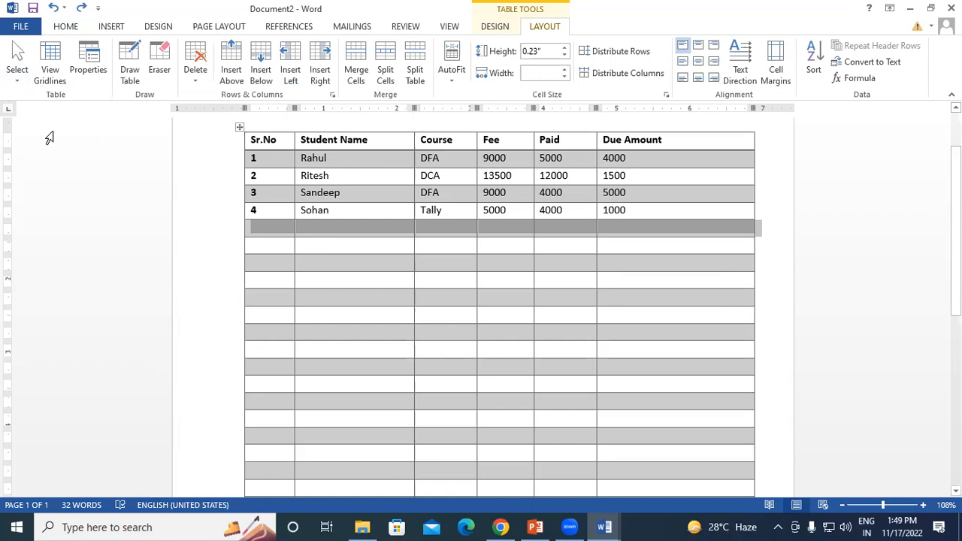
pyautogui.click(428, 338)
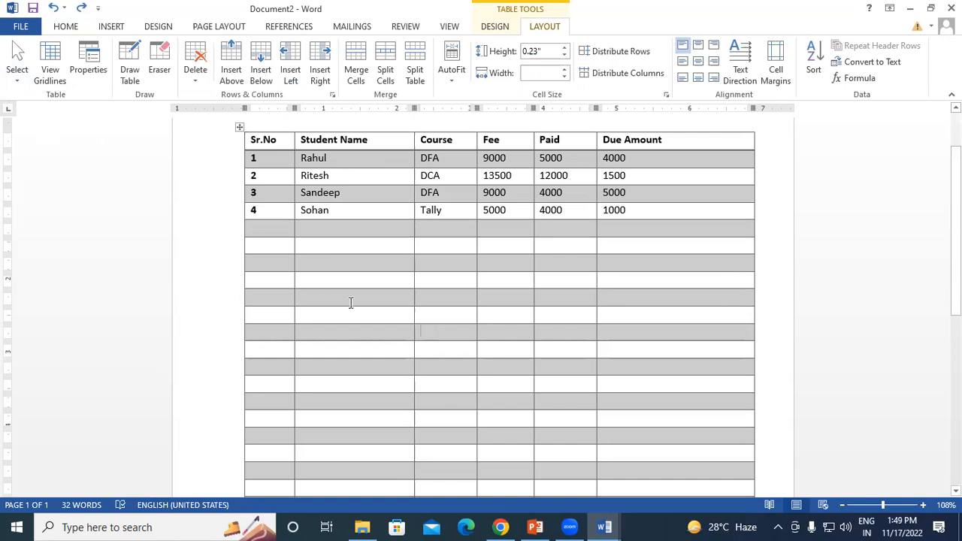
# Select the whole table and move it down the page, and then back up and slightly further left.
pyautogui.click(329, 281)
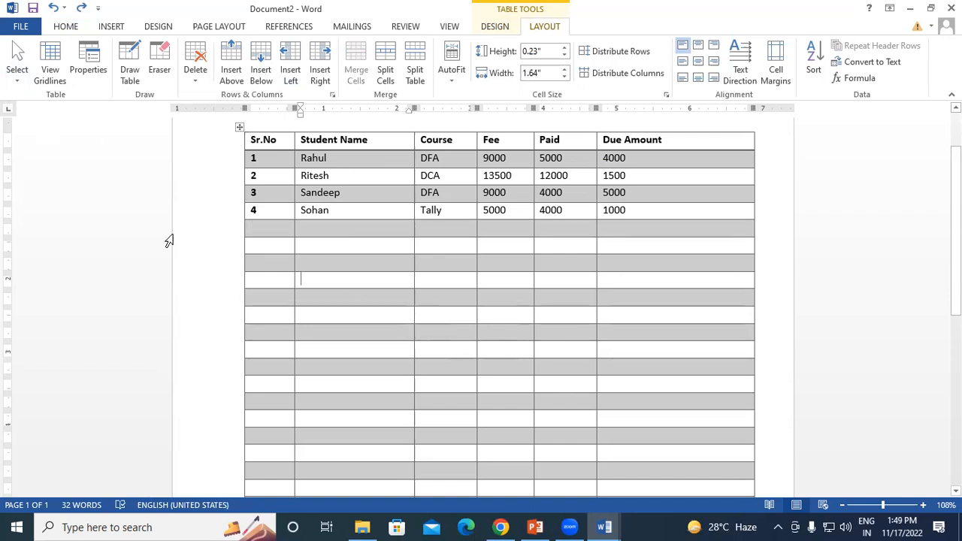
pyautogui.click(17, 78)
pyautogui.click(322, 279)
pyautogui.click(240, 127)
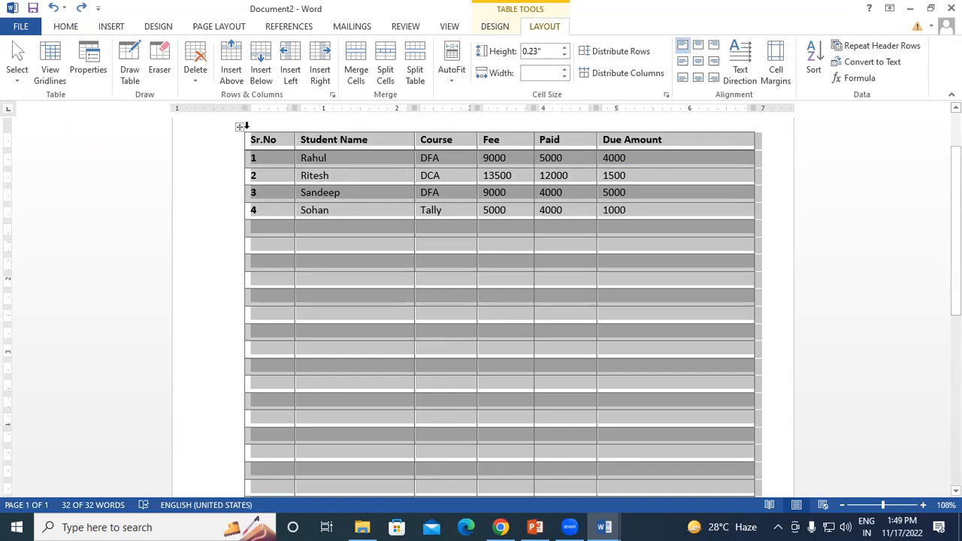
pyautogui.moveTo(245, 126)
pyautogui.mouseDown()
pyautogui.moveTo(254, 227)
pyautogui.moveTo(221, 292)
pyautogui.moveTo(202, 242)
pyautogui.moveTo(275, 289)
pyautogui.moveTo(235, 284)
pyautogui.moveTo(208, 243)
pyautogui.moveTo(232, 230)
pyautogui.moveTo(178, 278)
pyautogui.moveTo(181, 257)
pyautogui.moveTo(257, 225)
pyautogui.moveTo(244, 218)
pyautogui.mouseUp()
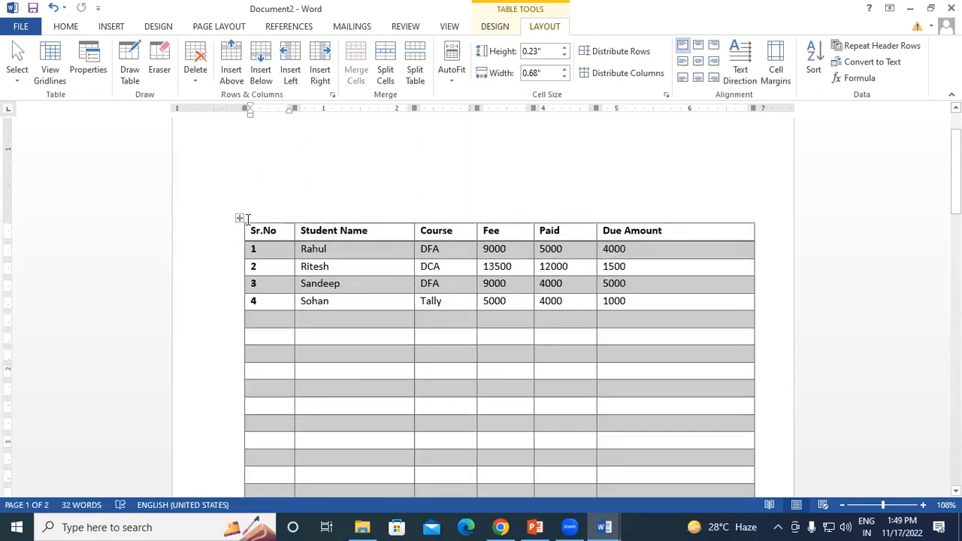
pyautogui.moveTo(241, 218); pyautogui.dragTo(205, 140)
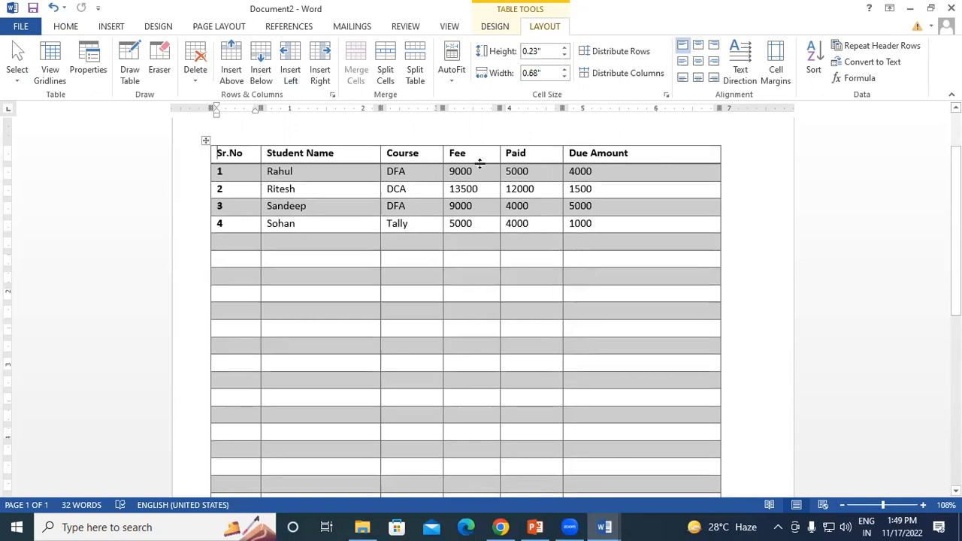
pyautogui.click(17, 68)
pyautogui.click(116, 99)
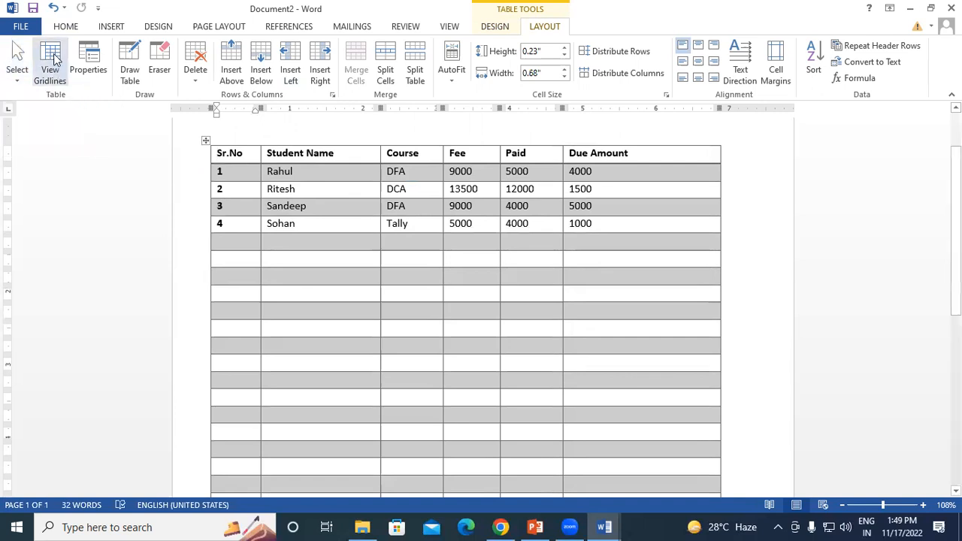